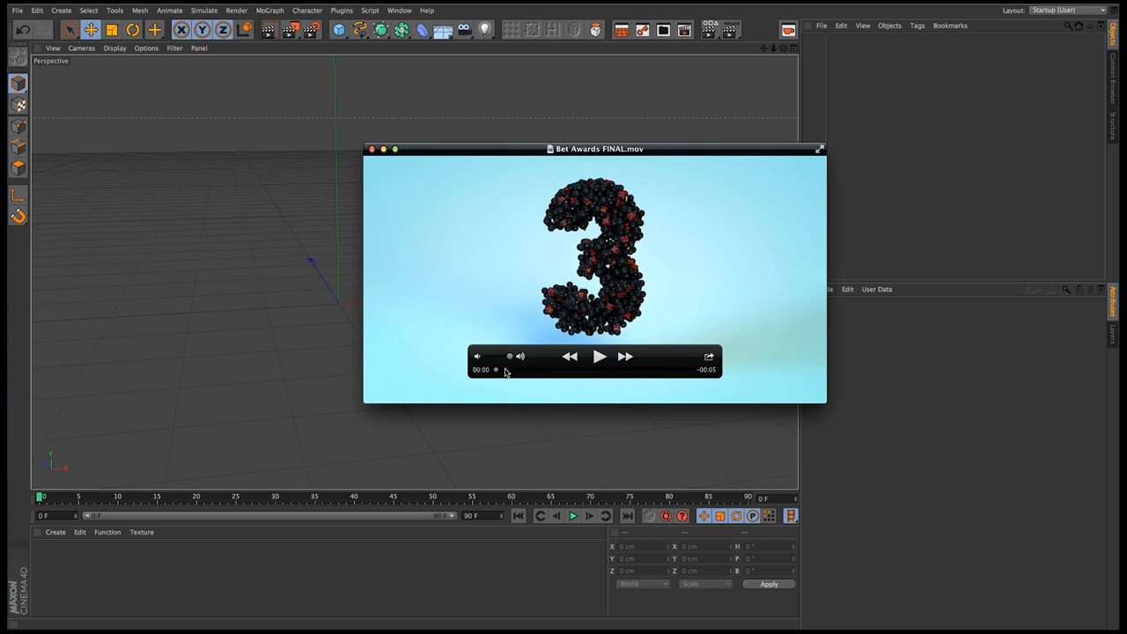
# Scrub through the Bet Awards FINAL.mov reference clip to examine the cube-built lettering, and close the player
pyautogui.moveTo(496, 371); pyautogui.dragTo(610, 370)
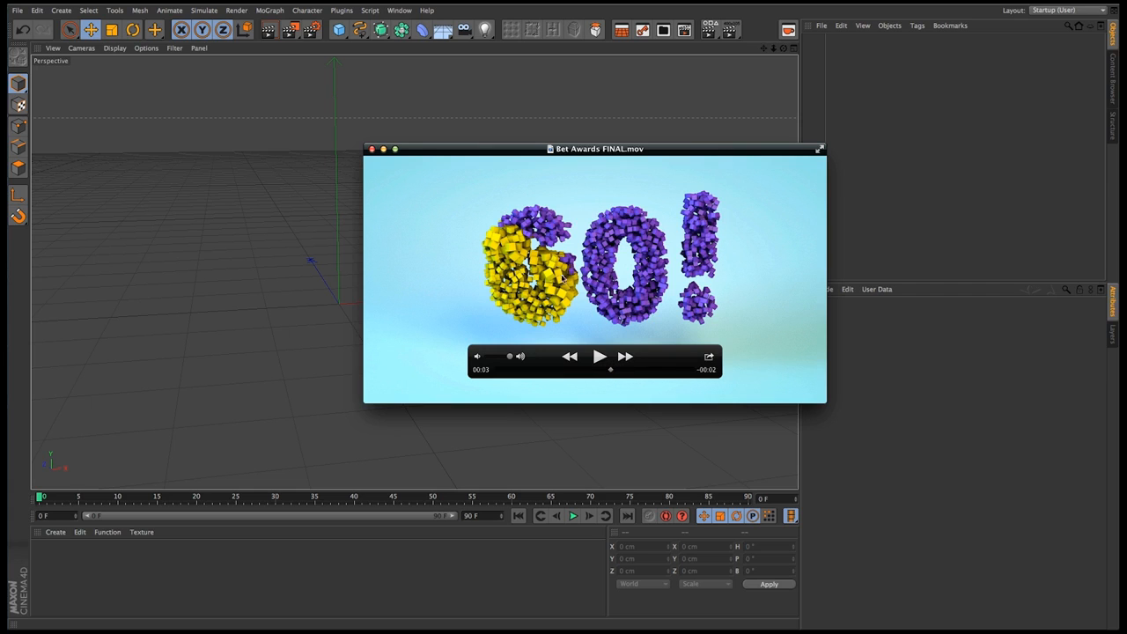
pyautogui.moveTo(612, 373); pyautogui.dragTo(634, 370)
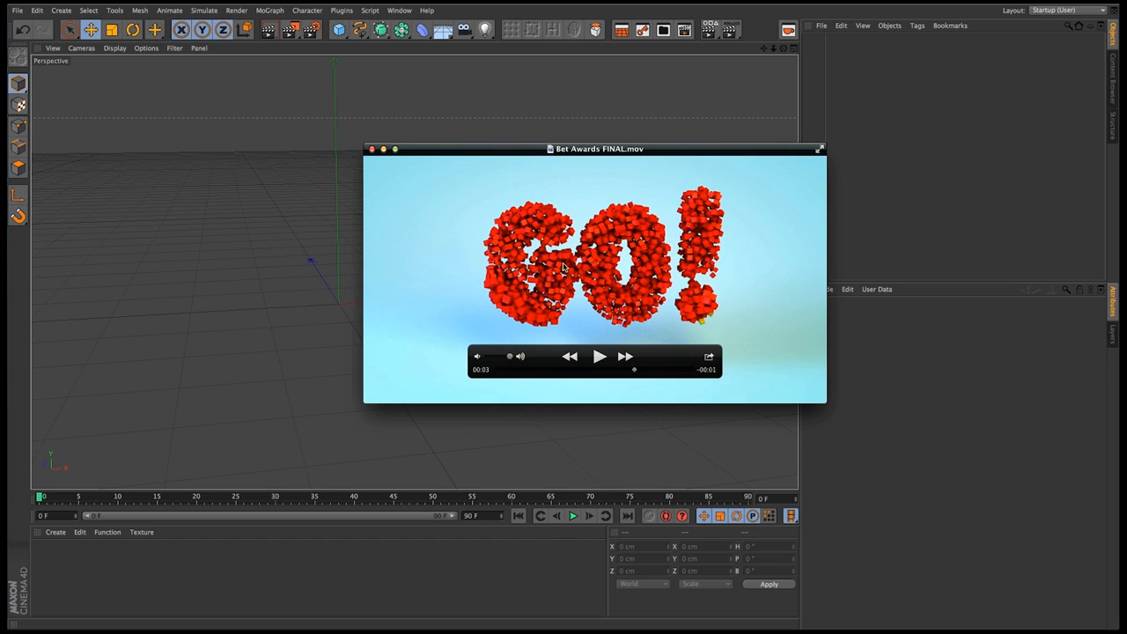
pyautogui.click(372, 149)
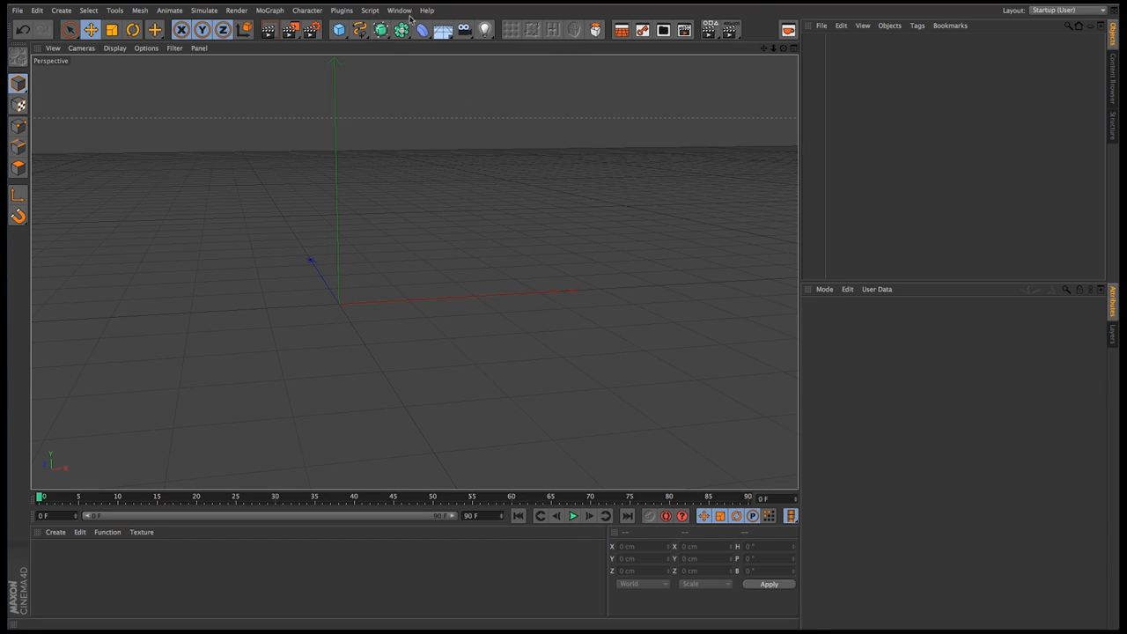
# Add a MoText object to the scene and set its font to Impact
pyautogui.click(257, 13)
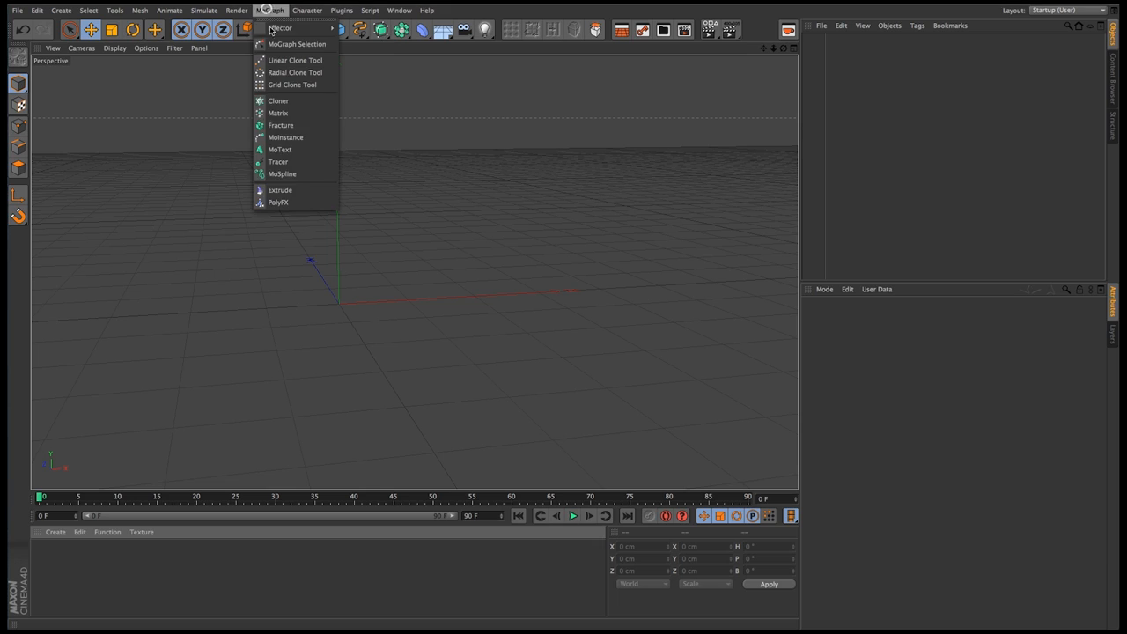
pyautogui.click(312, 148)
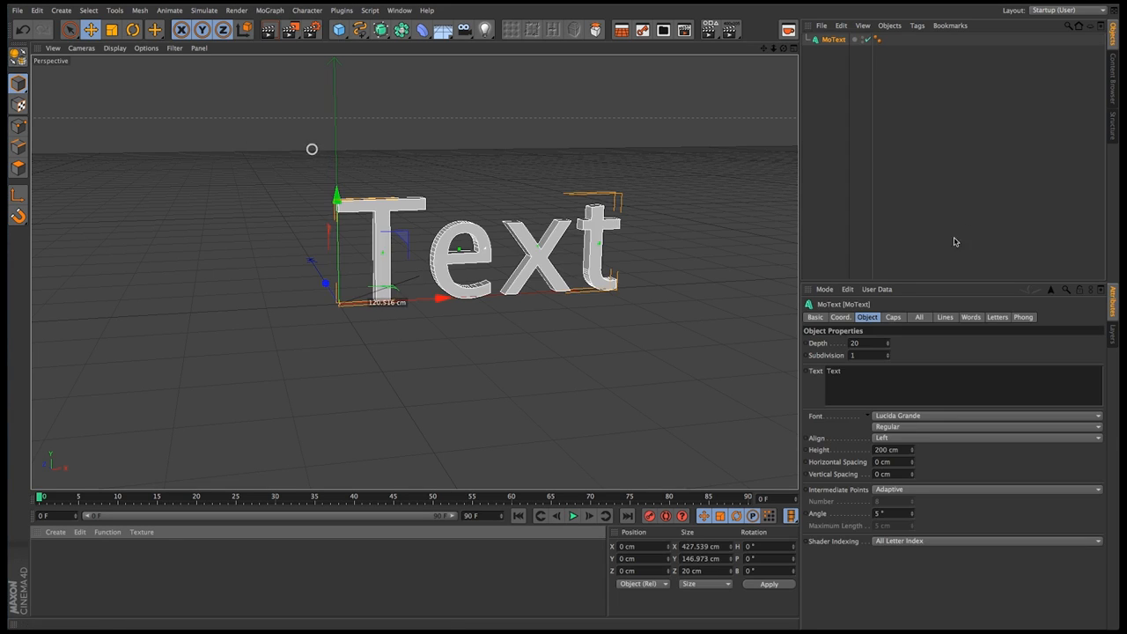
pyautogui.click(903, 416)
pyautogui.scroll(5, 946, 211)
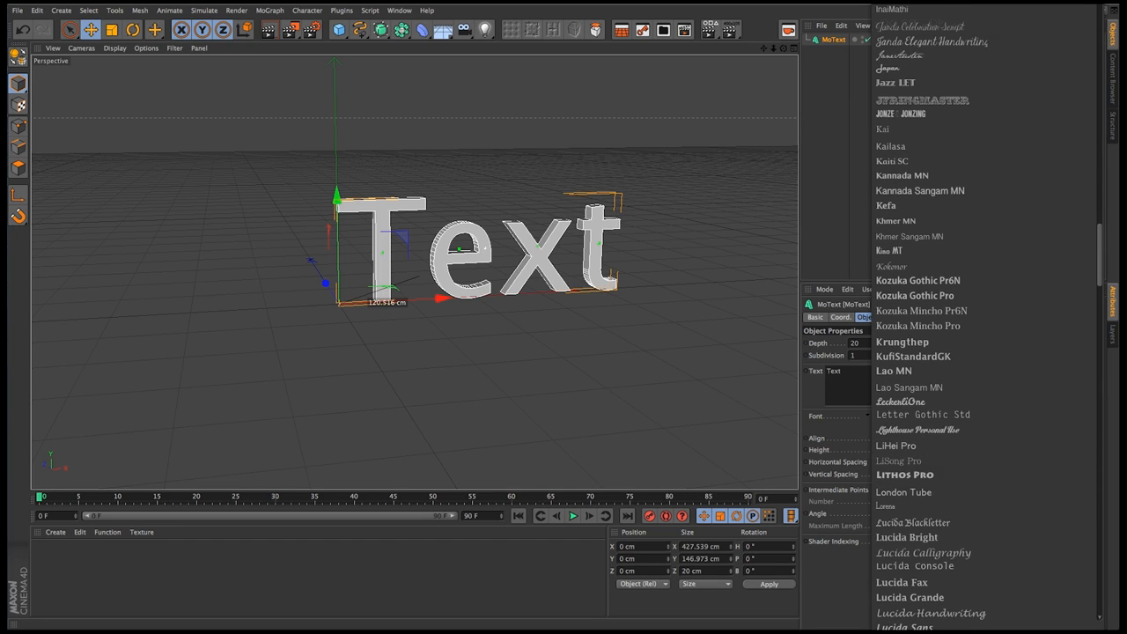
pyautogui.click(898, 40)
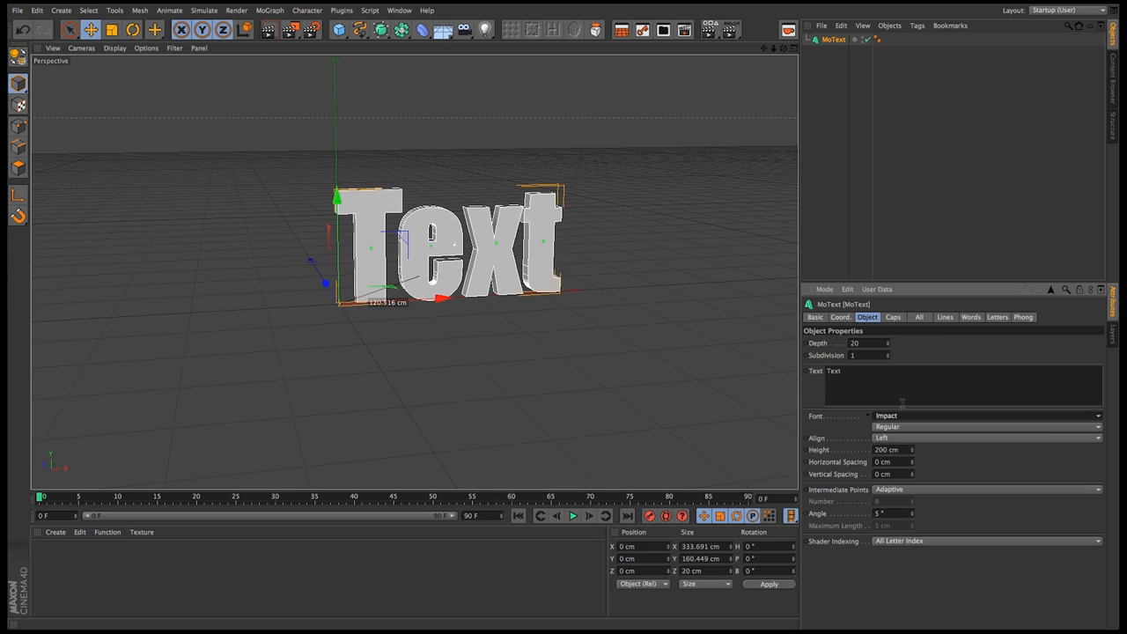
# Make the MoText object editable and ungroup its nested nulls so the four letter extrusions sit at the top level
pyautogui.keyDown('alt'); pyautogui.moveTo(456, 257); pyautogui.dragTo(498, 269); pyautogui.keyUp('alt')
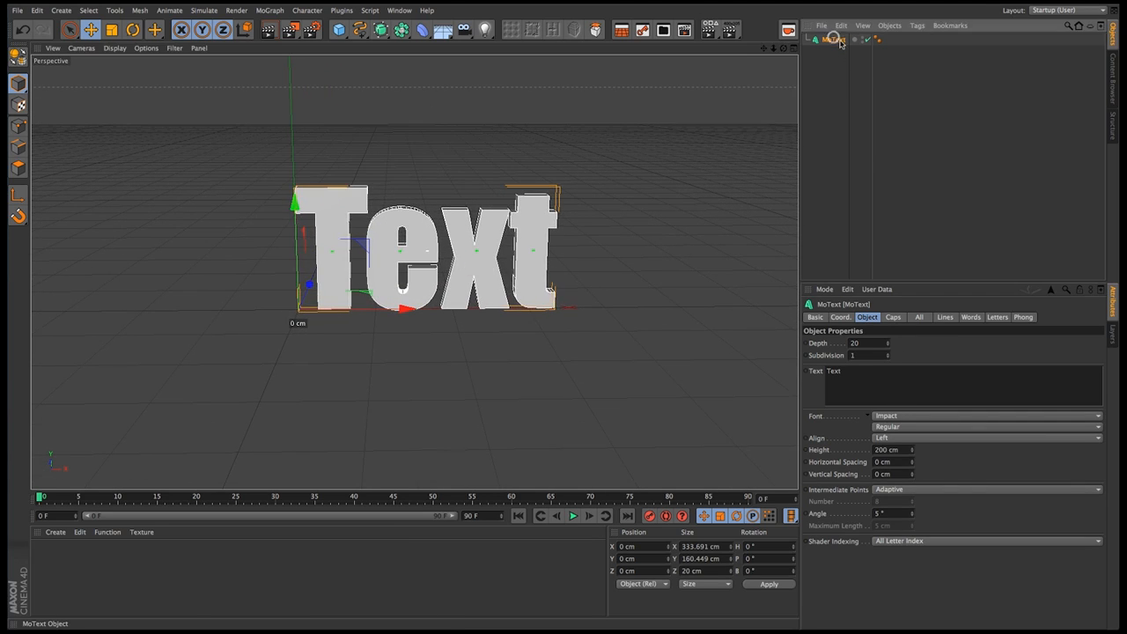
pyautogui.hotkey('alt', 'g')
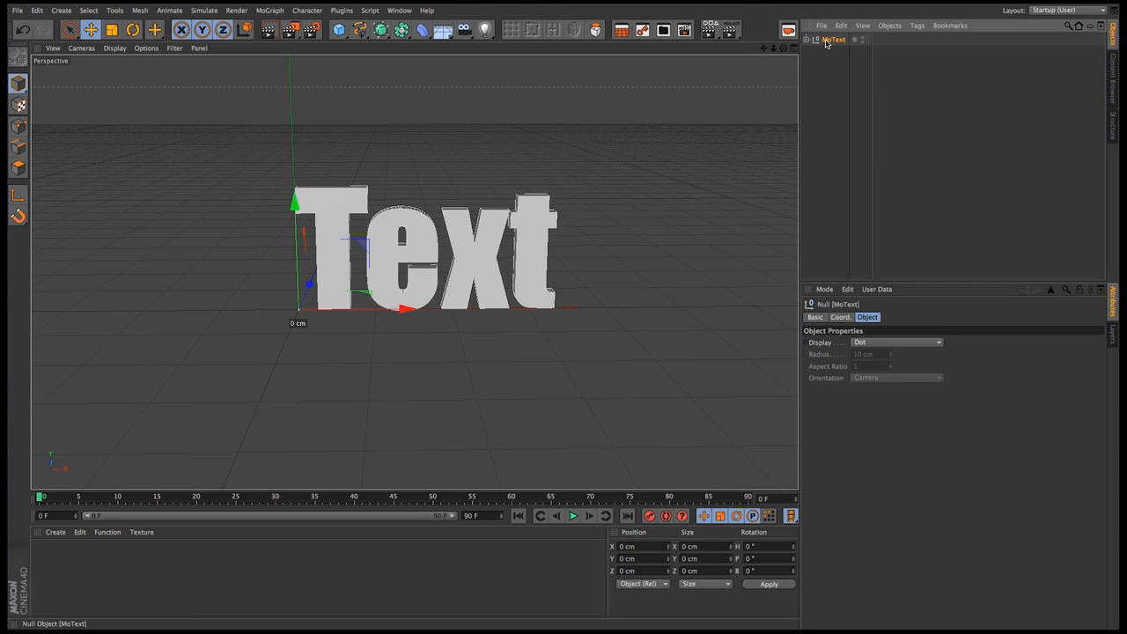
pyautogui.hotkey('shift', 'g')
pyautogui.keyDown('shift'); pyautogui.click(825, 52); pyautogui.keyUp('shift')
pyautogui.hotkey('shift', 'g')
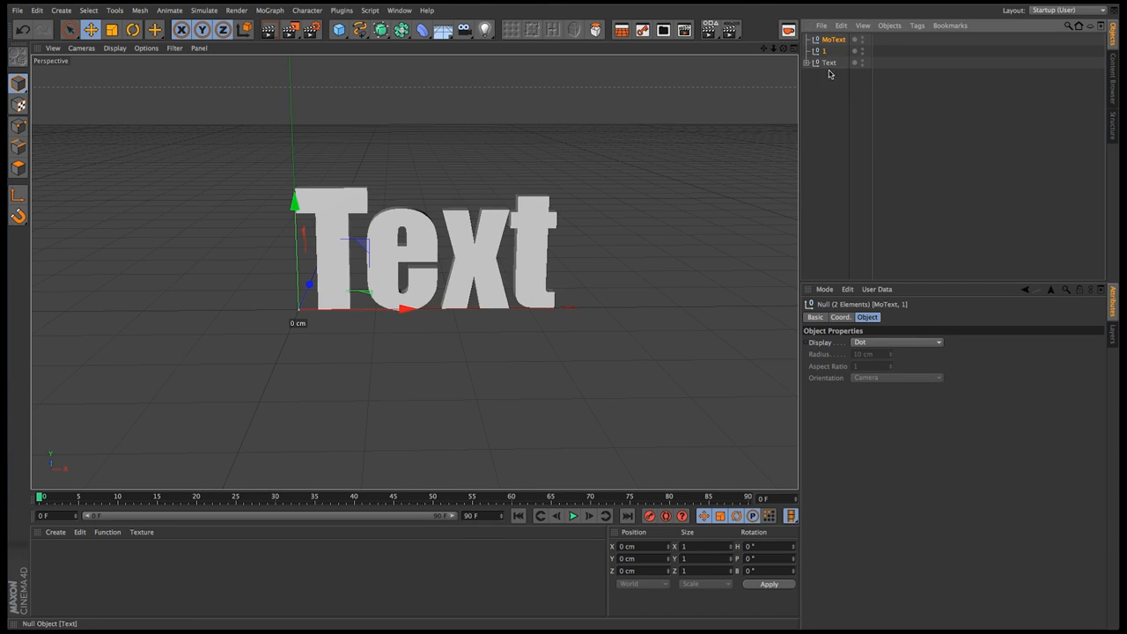
pyautogui.click(828, 64)
pyautogui.hotkey('shift', 'g')
# Convert the T, e, x and t extrusions to editable polygon objects and ungroup their caps
pyautogui.click(824, 75)
pyautogui.keyDown('shift'); pyautogui.click(824, 109); pyautogui.keyUp('shift')
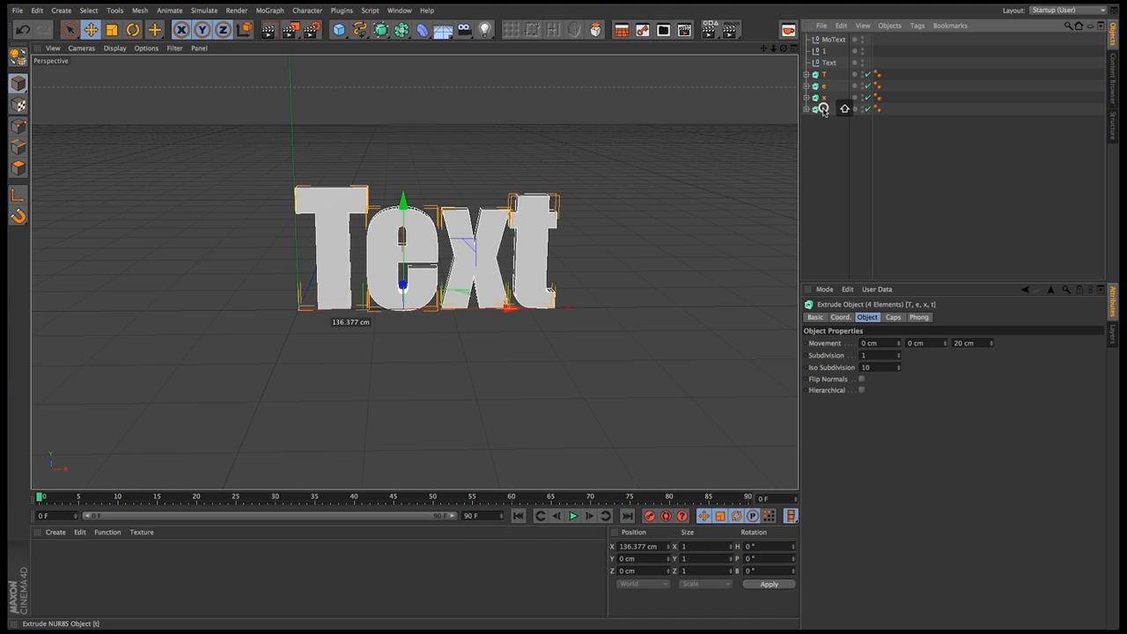
pyautogui.press('c')
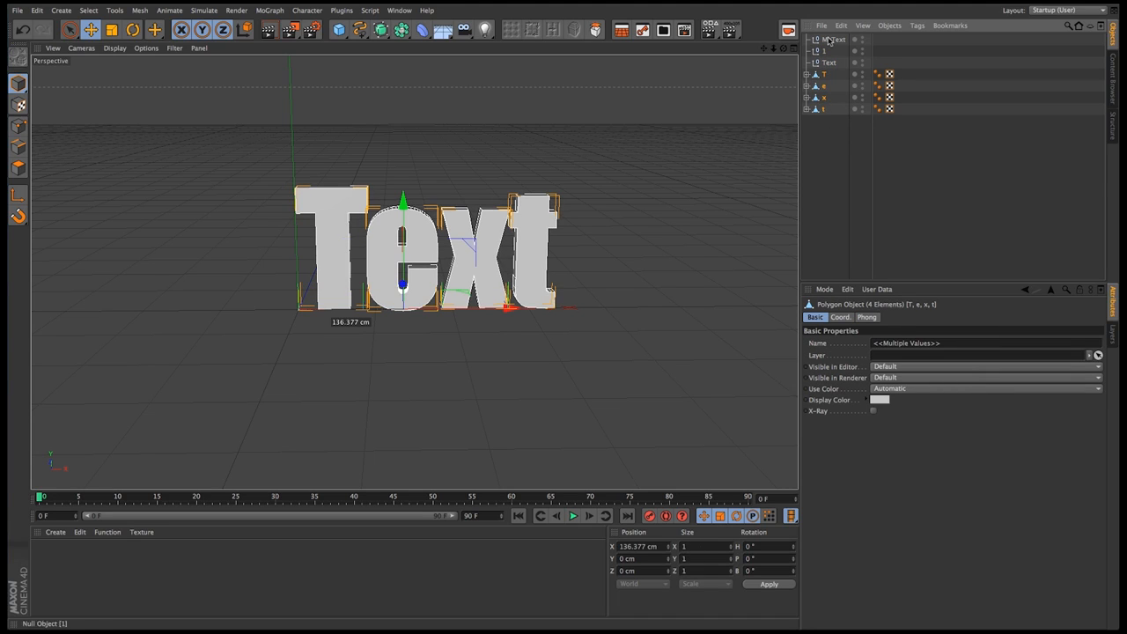
pyautogui.hotkey('shift', 'g')
# Merge all the nulls, letters and caps into one polygon object with Connect Objects + Delete
pyautogui.click(831, 202)
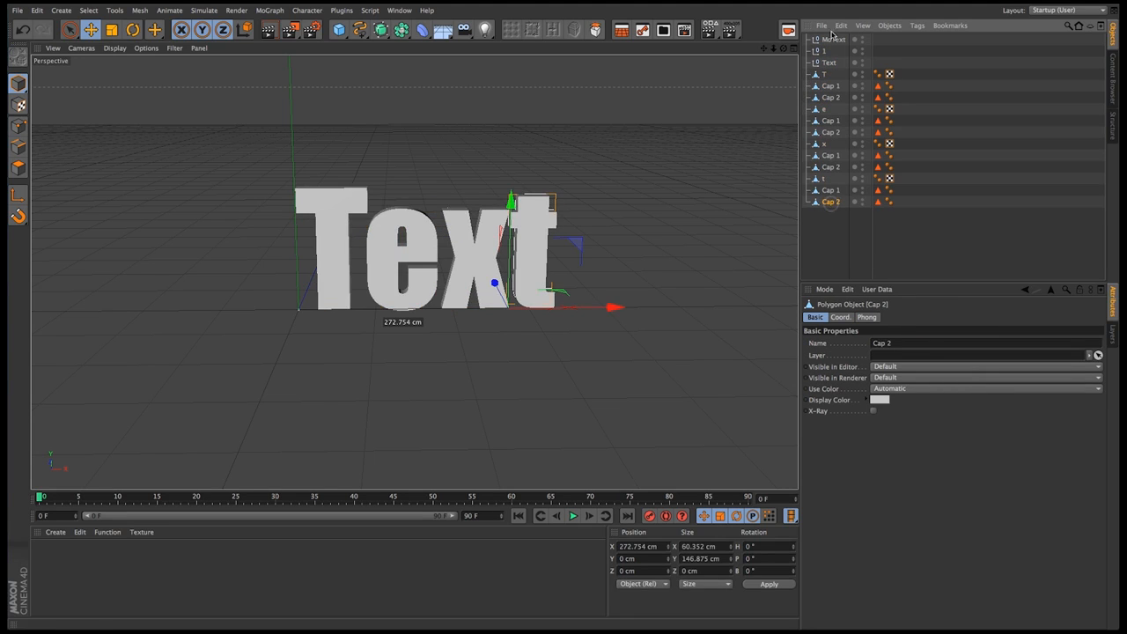
pyautogui.keyDown('shift'); pyautogui.click(833, 37); pyautogui.keyUp('shift')
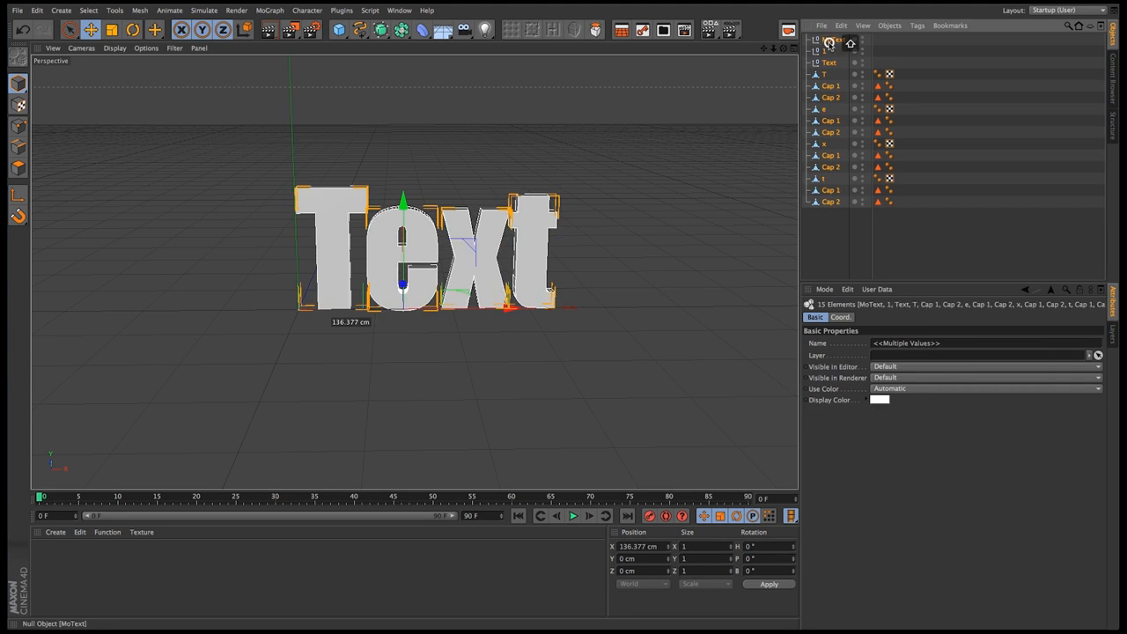
pyautogui.rightClick(833, 142)
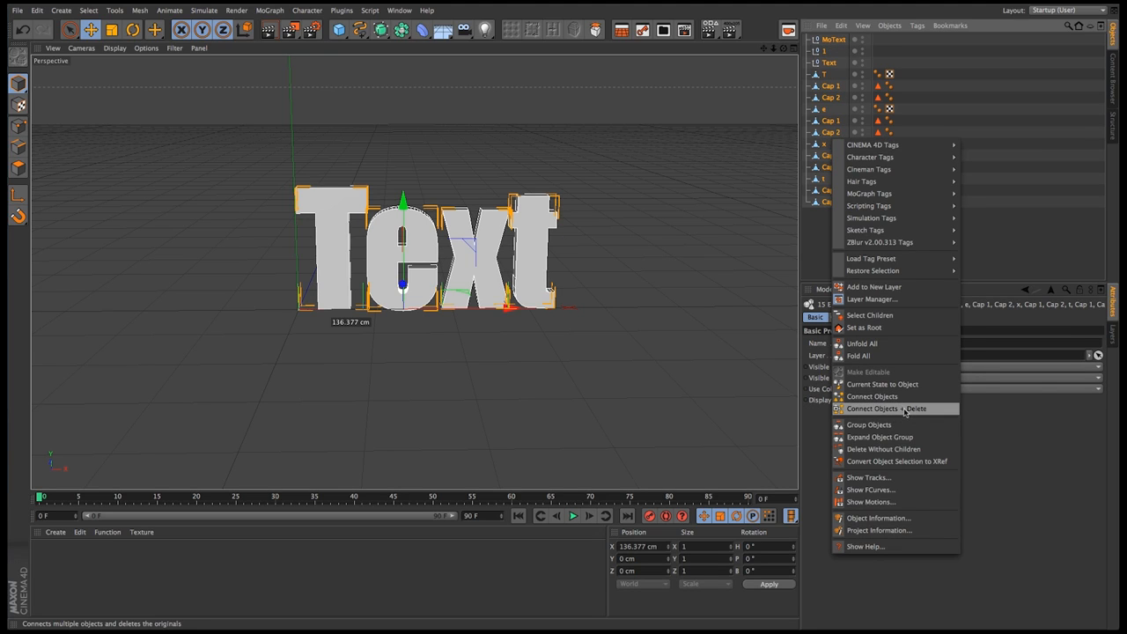
pyautogui.click(906, 408)
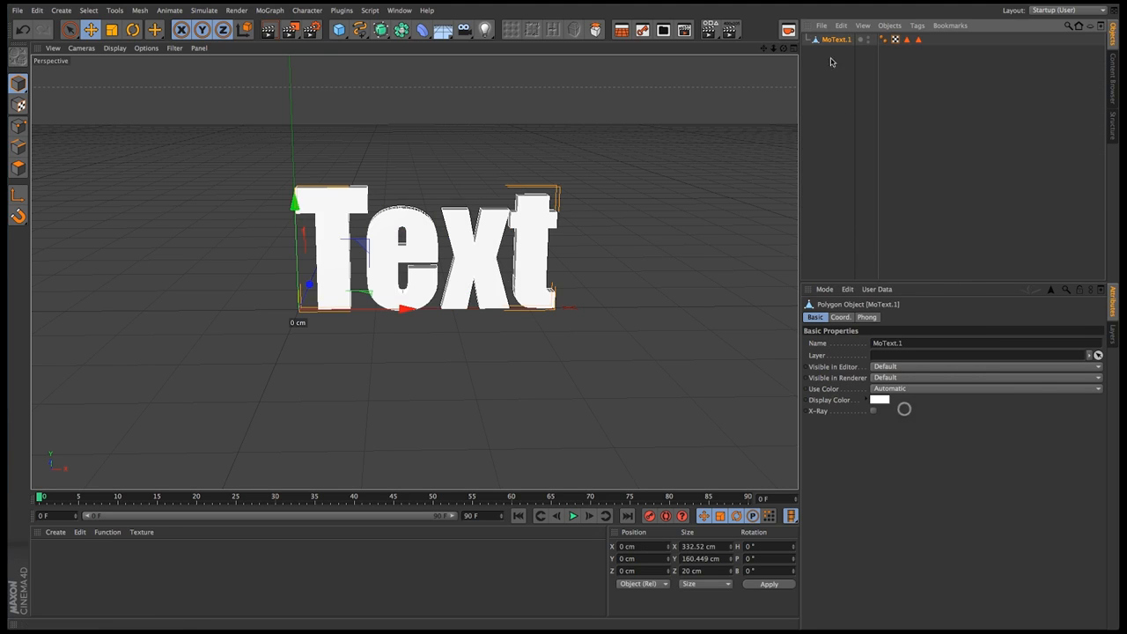
# Add a MoGraph Cloner and a cube measuring 5 cm in X, Y and Z
pyautogui.click(274, 10)
pyautogui.click(299, 103)
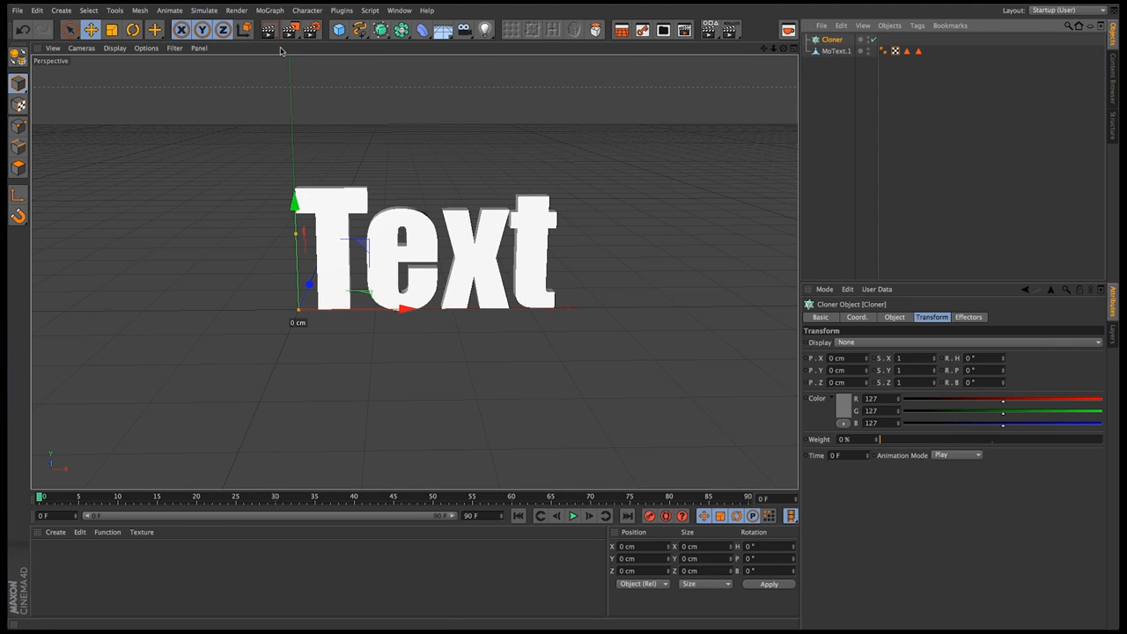
pyautogui.click(339, 30)
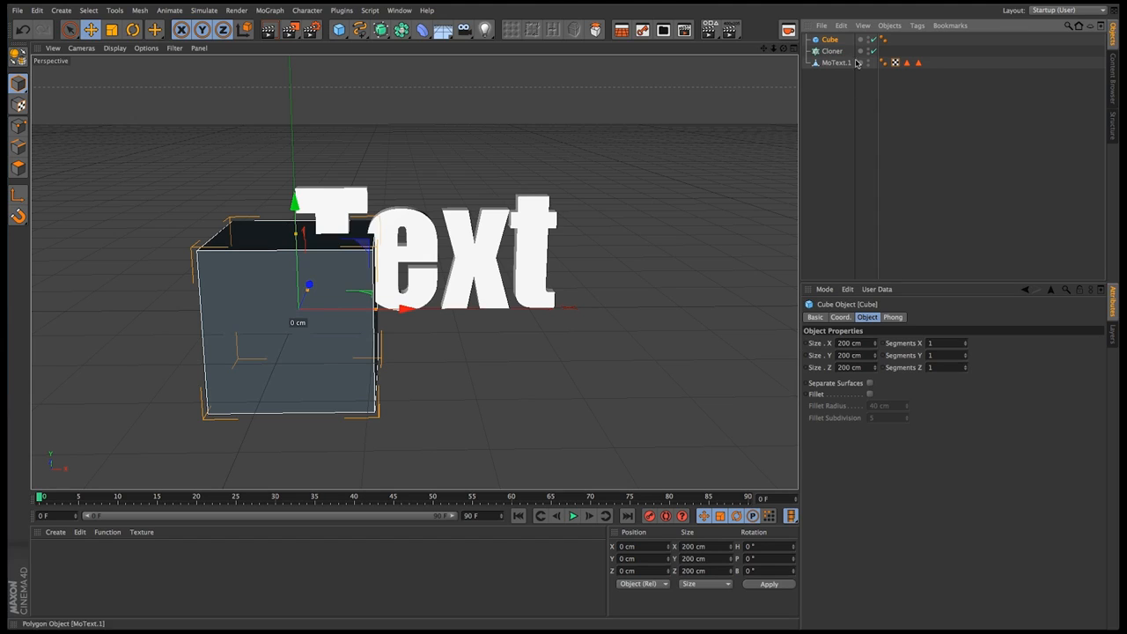
pyautogui.click(866, 344)
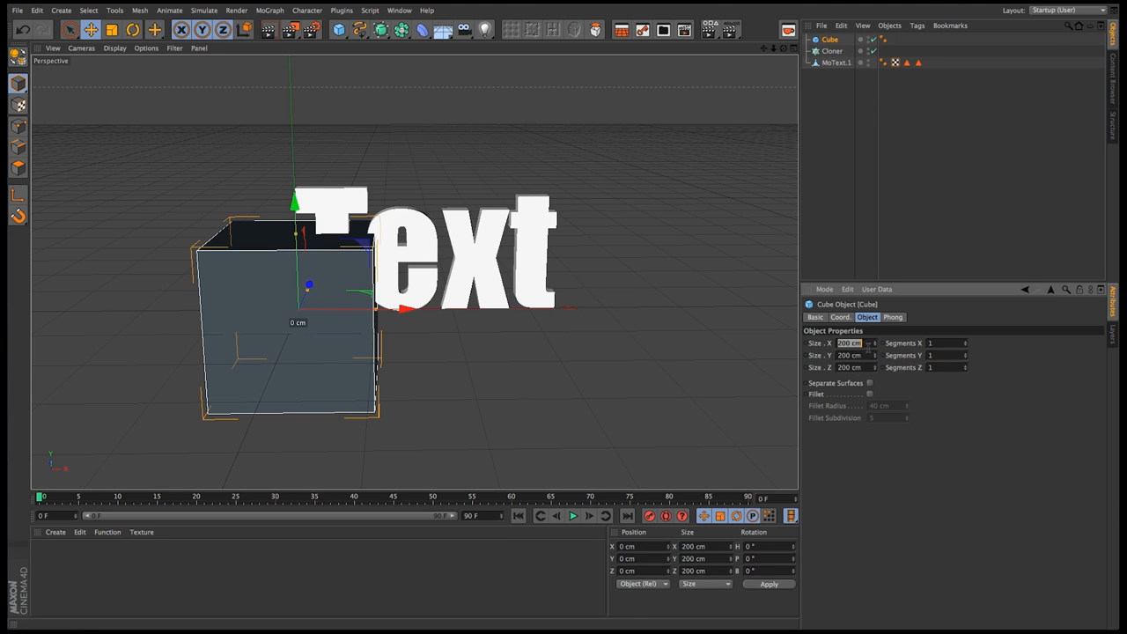
pyautogui.write('5')
pyautogui.press('Tab')
pyautogui.write('5')
pyautogui.press('Tab')
pyautogui.write('5')
pyautogui.press('Tab')
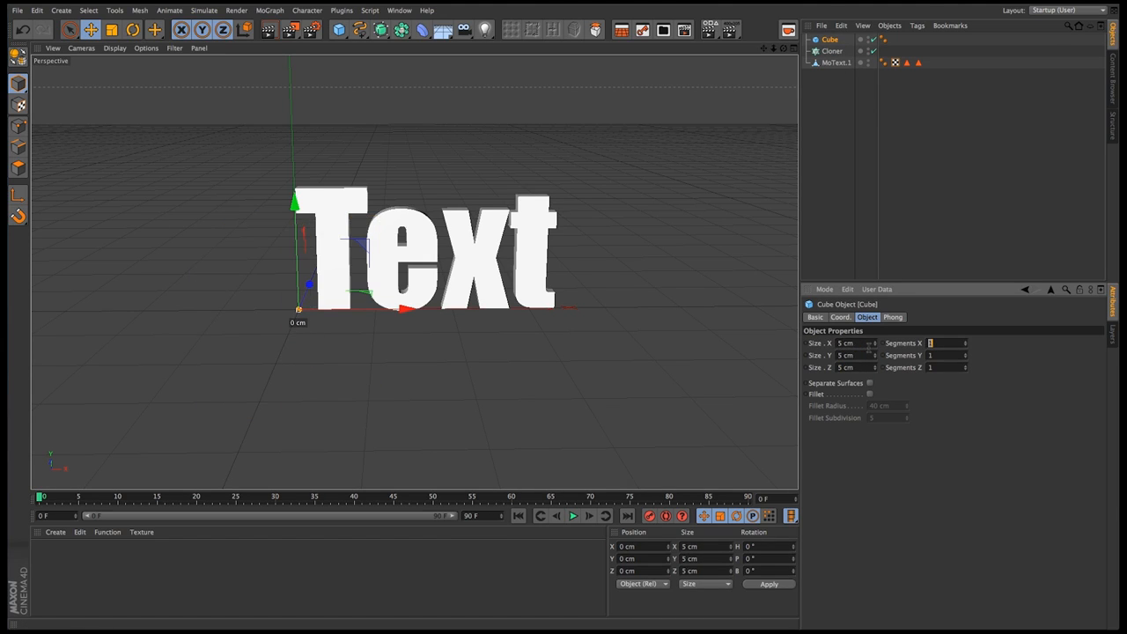
# Make the cube a child of the Cloner and clone it in Object mode onto the merged text mesh
pyautogui.moveTo(830, 40); pyautogui.dragTo(832, 51)
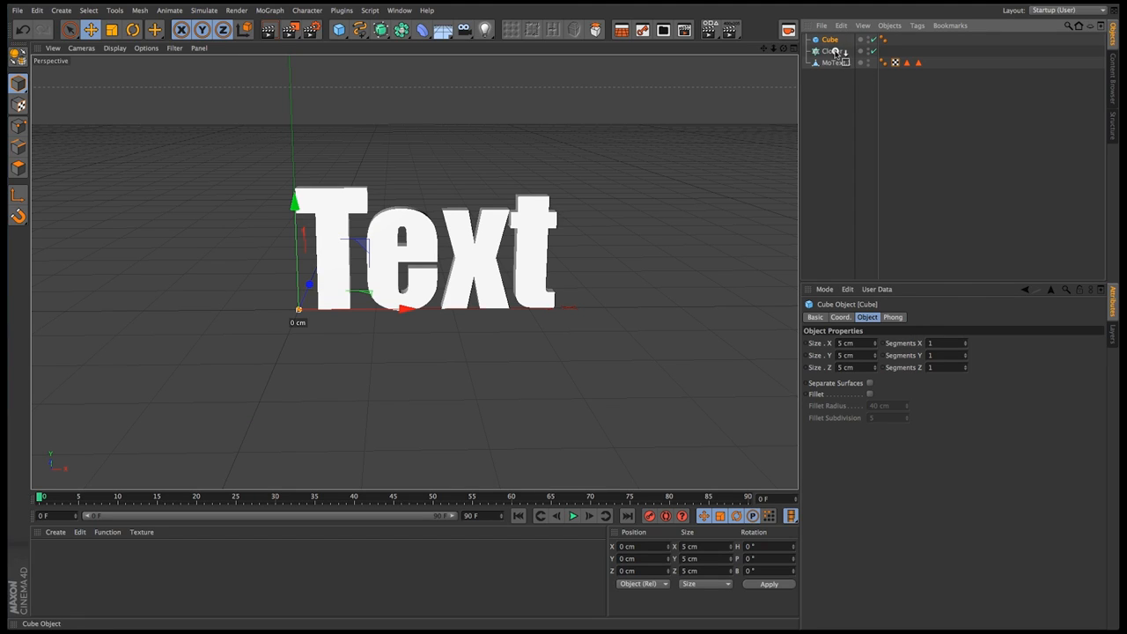
pyautogui.click(832, 40)
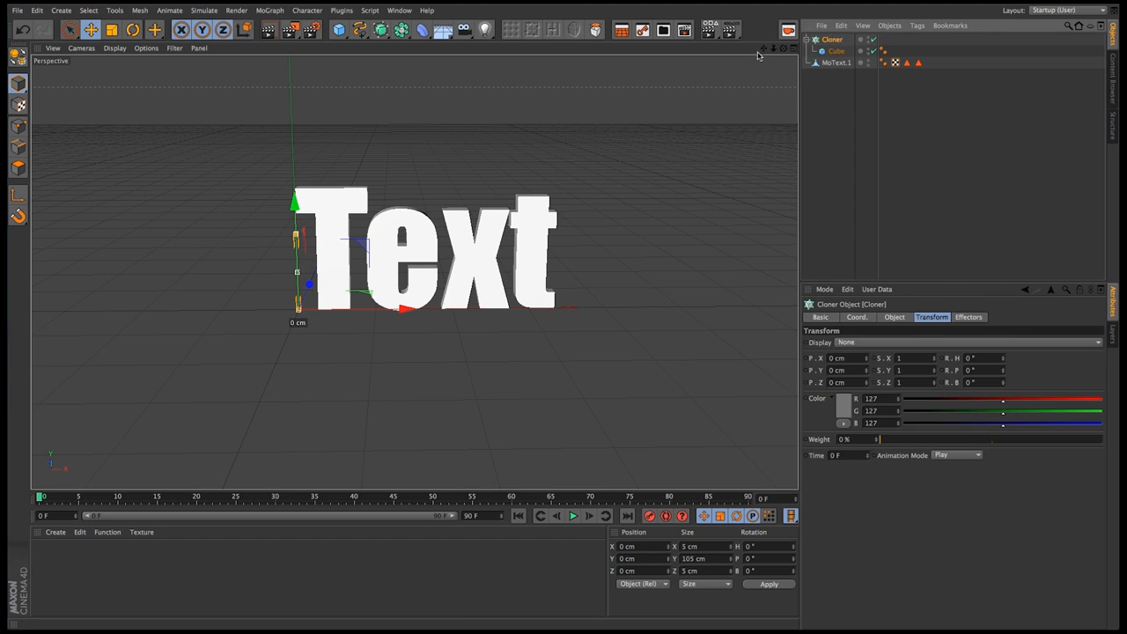
pyautogui.click(894, 317)
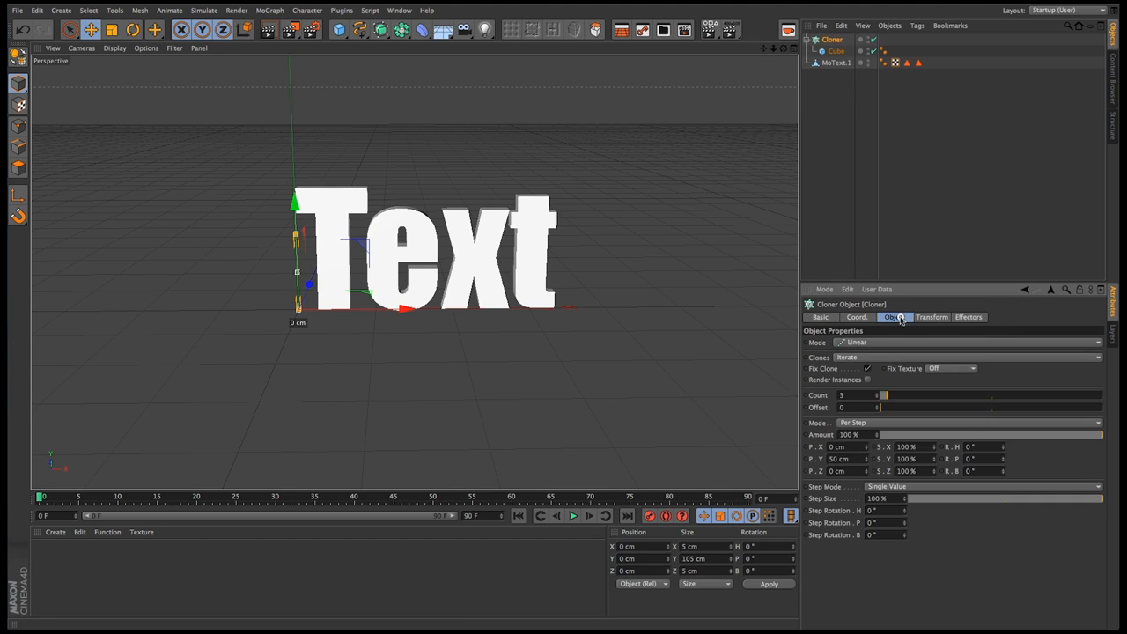
pyautogui.click(858, 343)
pyautogui.click(856, 354)
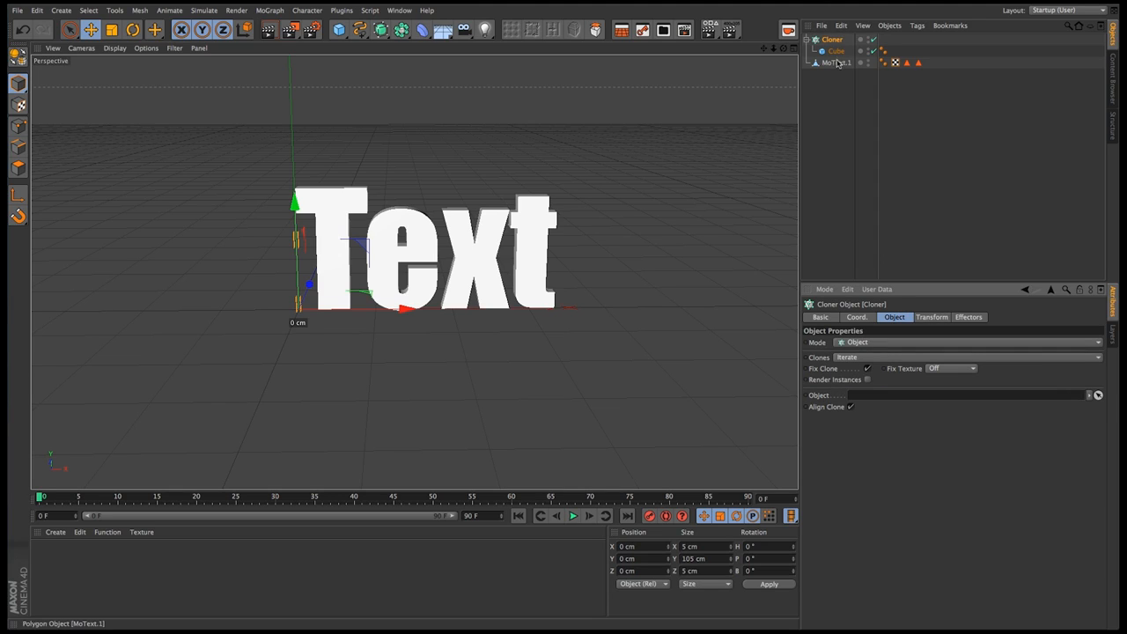
pyautogui.moveTo(839, 64); pyautogui.dragTo(865, 395)
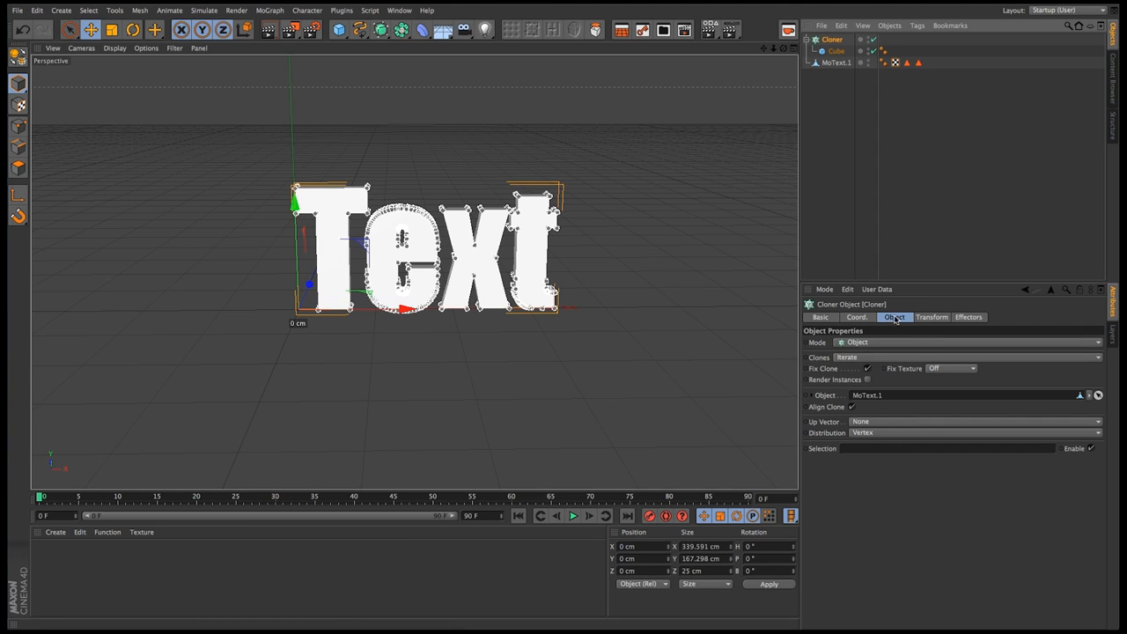
# Set the Cloner's distribution to Volume with a count of 1000
pyautogui.click(882, 432)
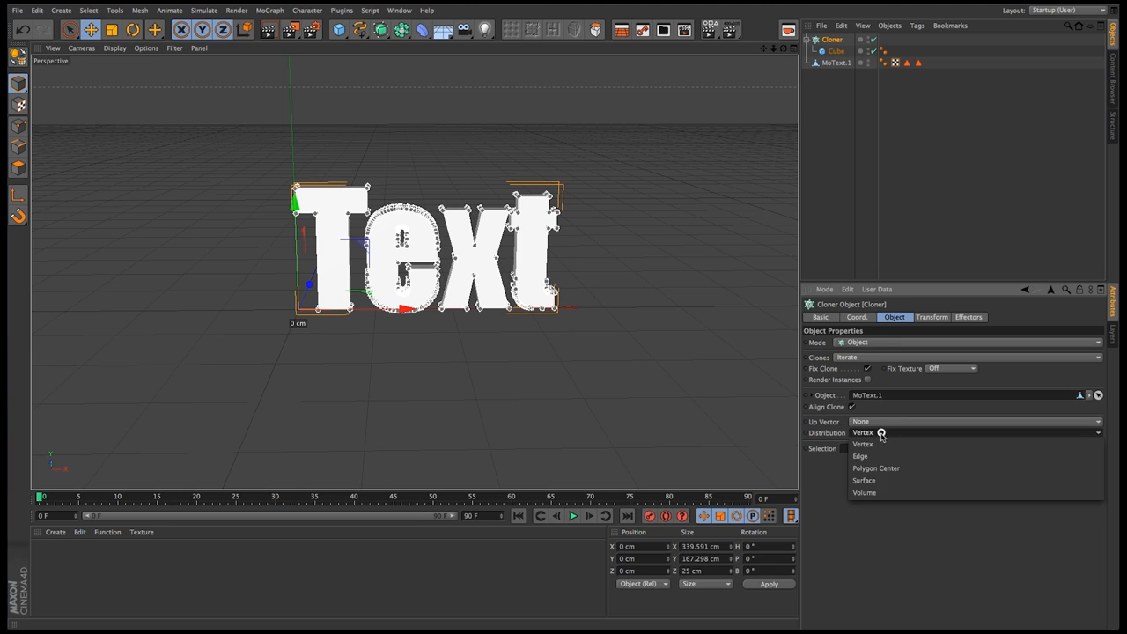
pyautogui.click(885, 494)
pyautogui.doubleClick(880, 449)
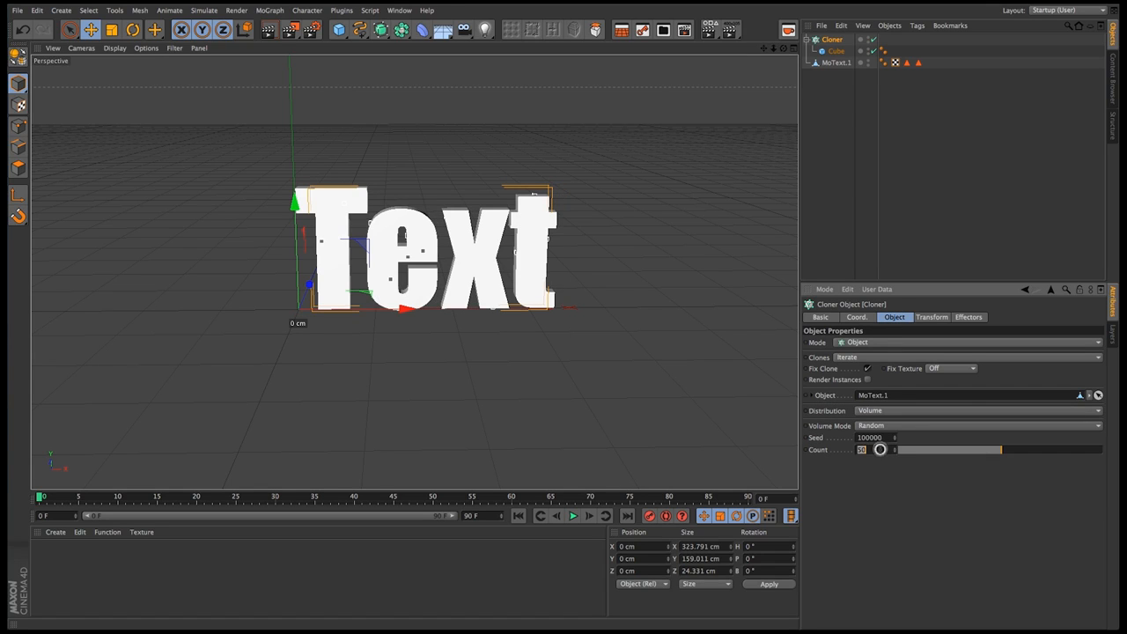
pyautogui.write('1000')
pyautogui.press('Return')
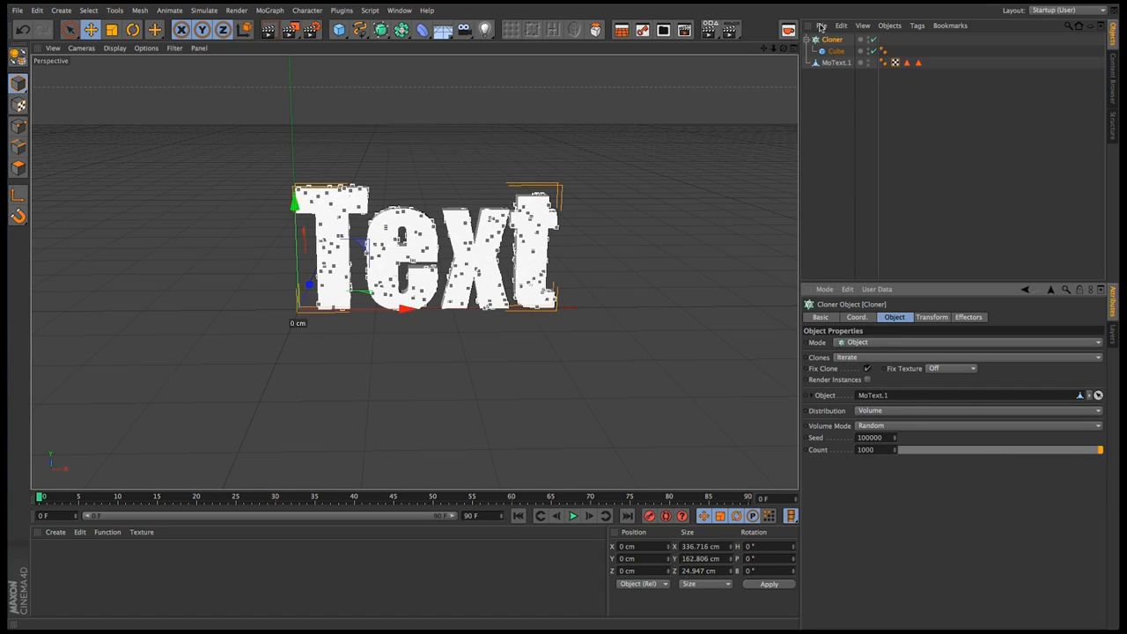
# Hide the merged text mesh in both the editor and the renderer, leaving only the cube clones showing
pyautogui.doubleClick(870, 62)
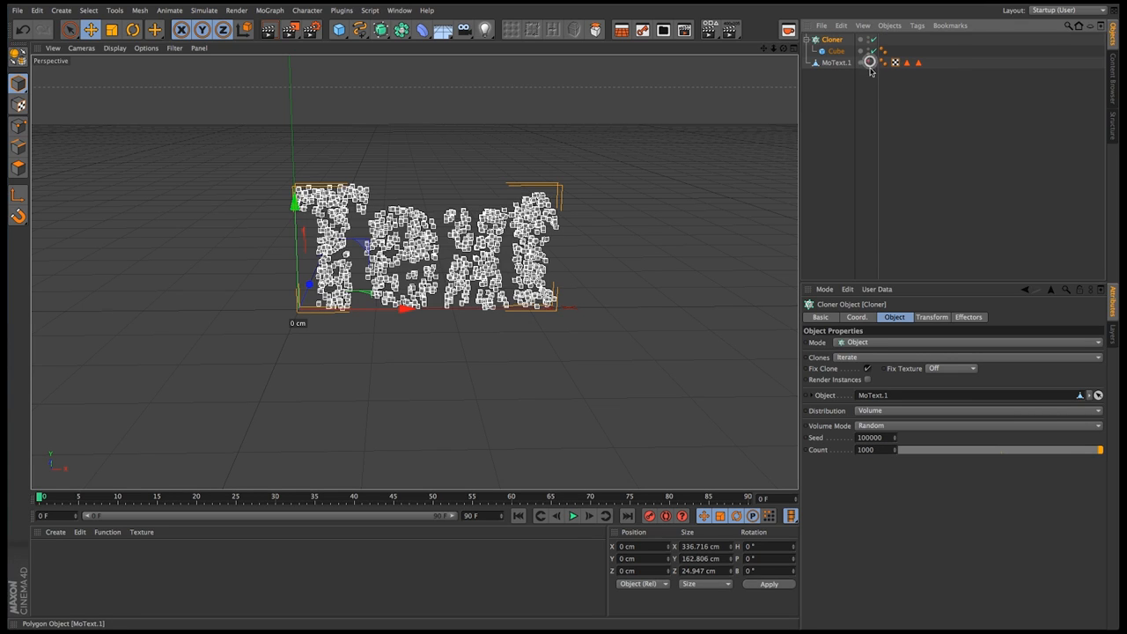
pyautogui.keyDown('alt'); pyautogui.moveTo(419, 273); pyautogui.dragTo(523, 277, button='right'); pyautogui.keyUp('alt')
pyautogui.keyDown('alt'); pyautogui.moveTo(525, 274); pyautogui.dragTo(514, 284, button='middle'); pyautogui.keyUp('alt')
pyautogui.keyDown('alt'); pyautogui.moveTo(514, 283); pyautogui.dragTo(476, 273); pyautogui.keyUp('alt')
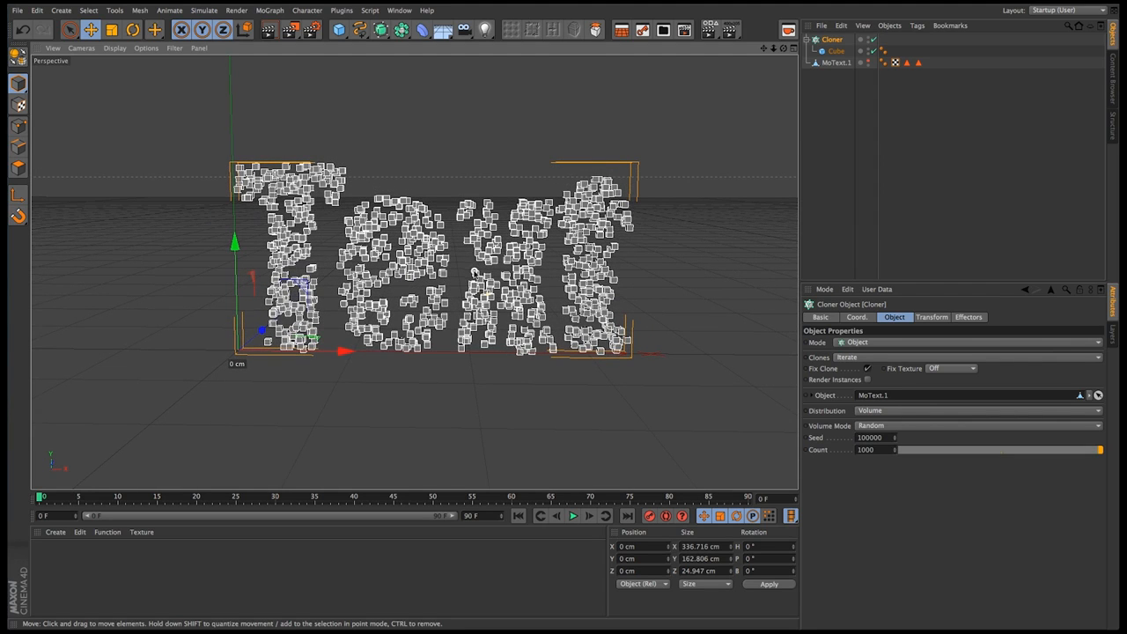
# Set the cloned cube's size to 7 cm in X, Y and Z
pyautogui.click(836, 51)
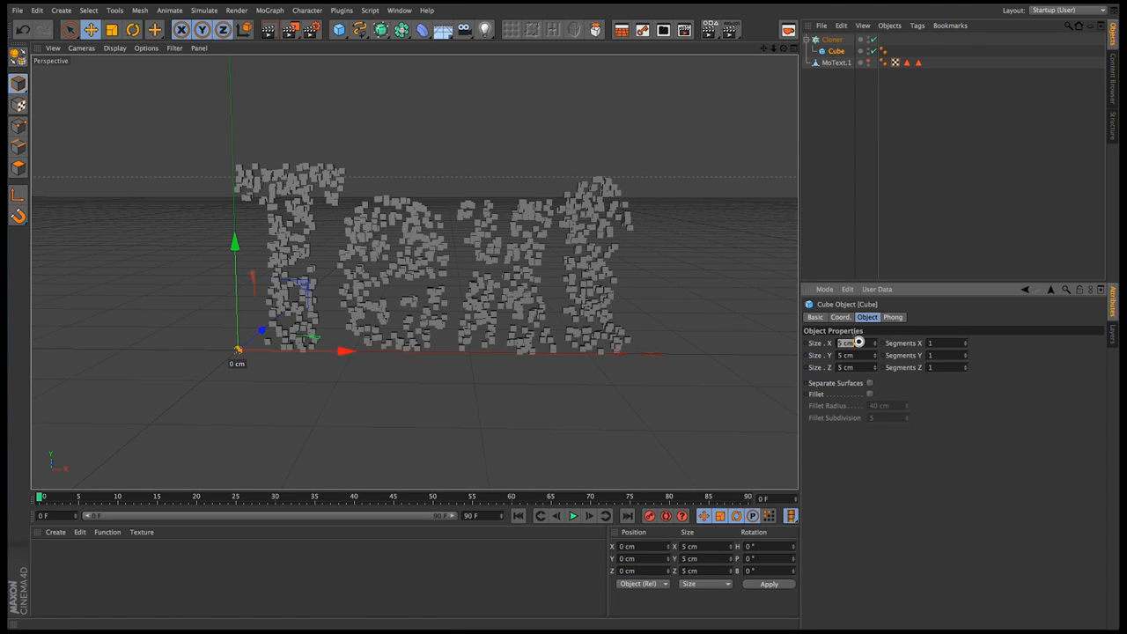
pyautogui.write('7')
pyautogui.press('Tab')
pyautogui.write('7')
pyautogui.press('Tab')
pyautogui.write('7')
pyautogui.press('Tab')
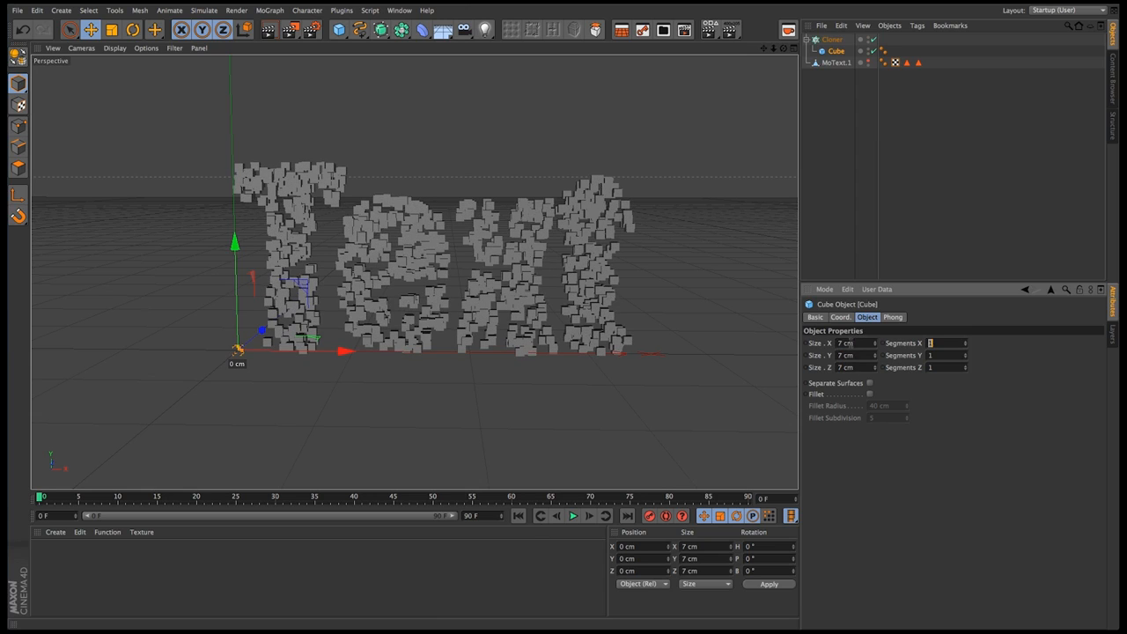
pyautogui.click(899, 465)
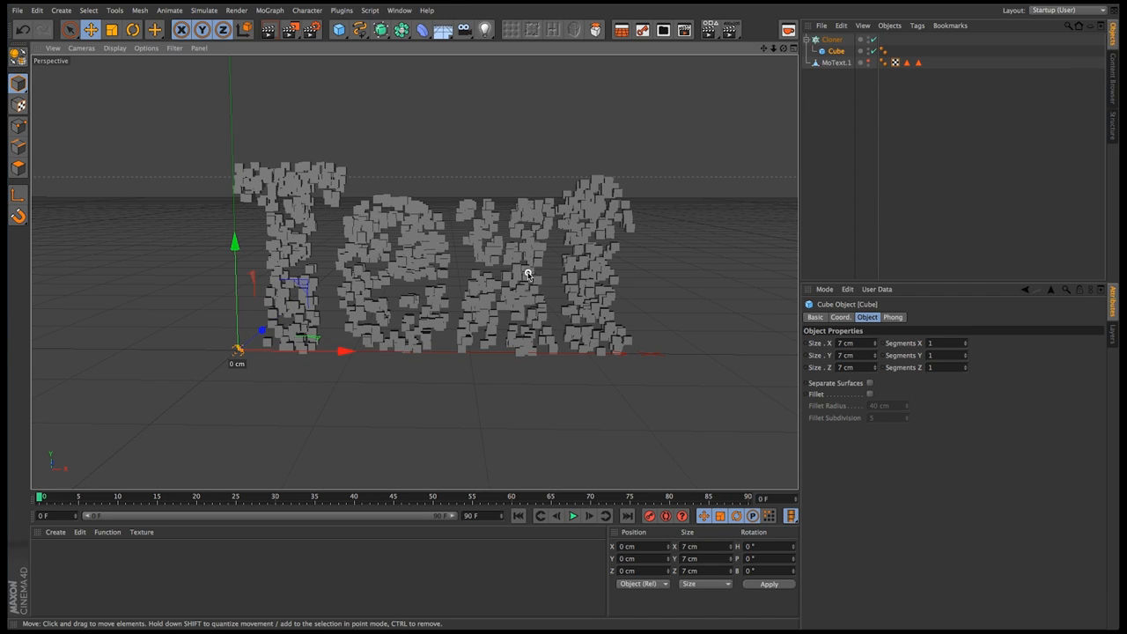
# Deselect all objects and collapse the Cloner's hierarchy
pyautogui.keyDown('alt'); pyautogui.moveTo(527, 260); pyautogui.dragTo(520, 291, button='middle'); pyautogui.keyUp('alt')
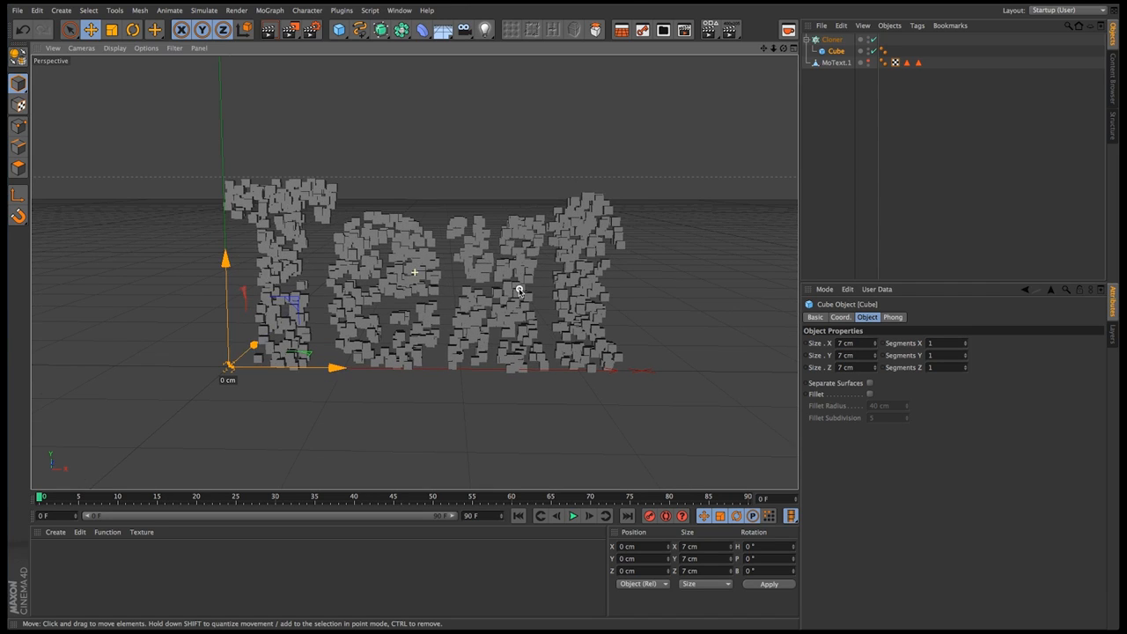
pyautogui.click(842, 113)
pyautogui.click(808, 39)
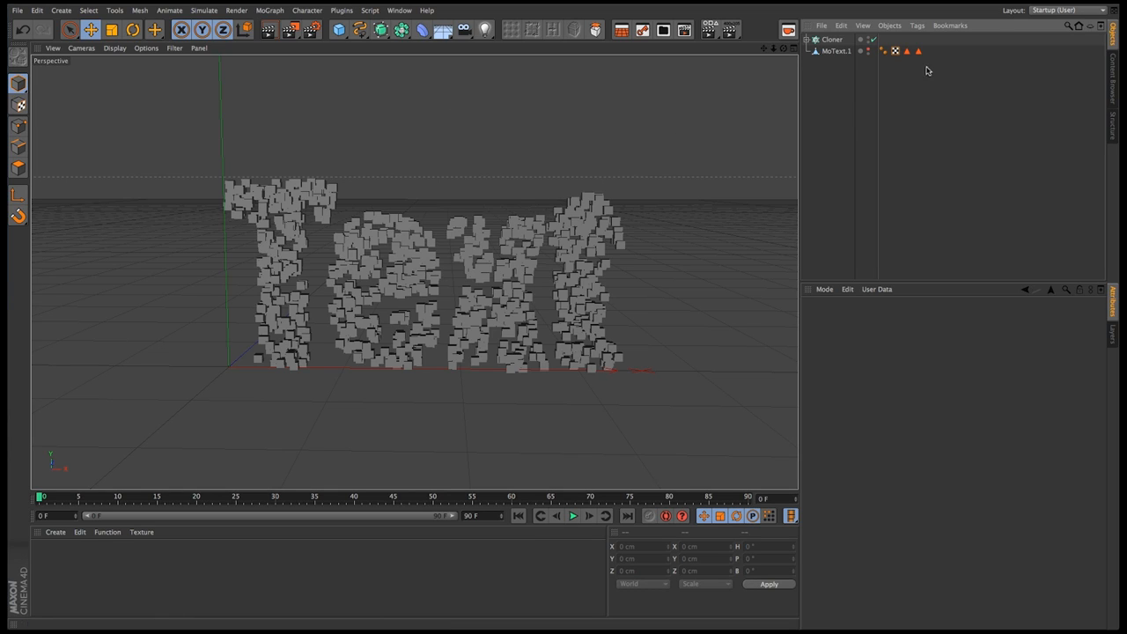
# Create a new material and load the MoGraph Multi Shader as its color channel texture
pyautogui.doubleClick(54, 563)
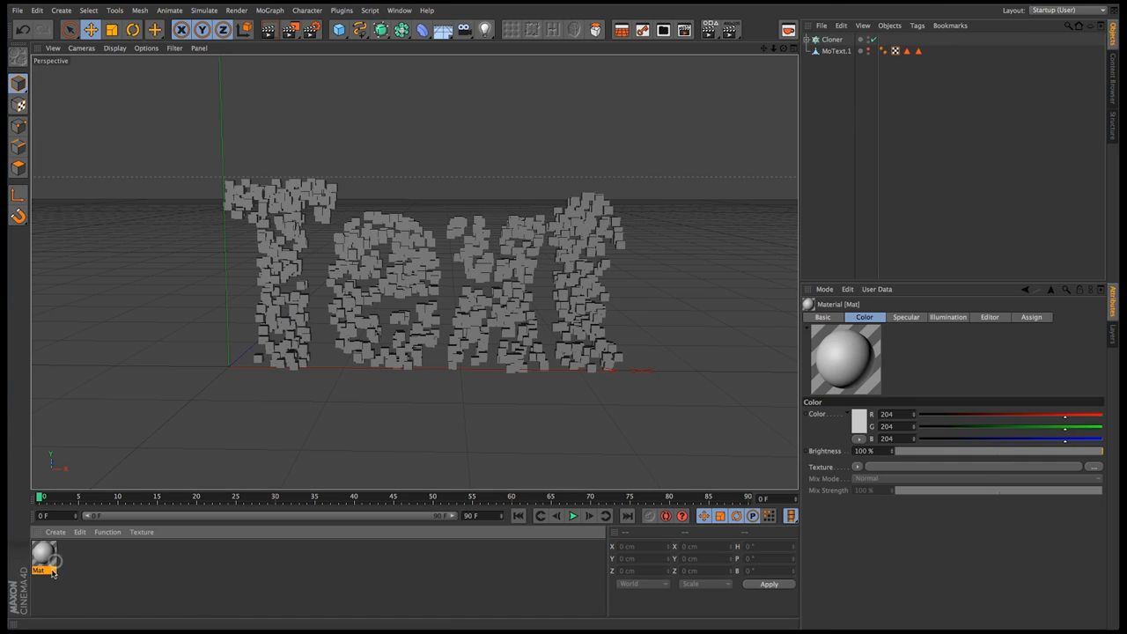
pyautogui.doubleClick(44, 553)
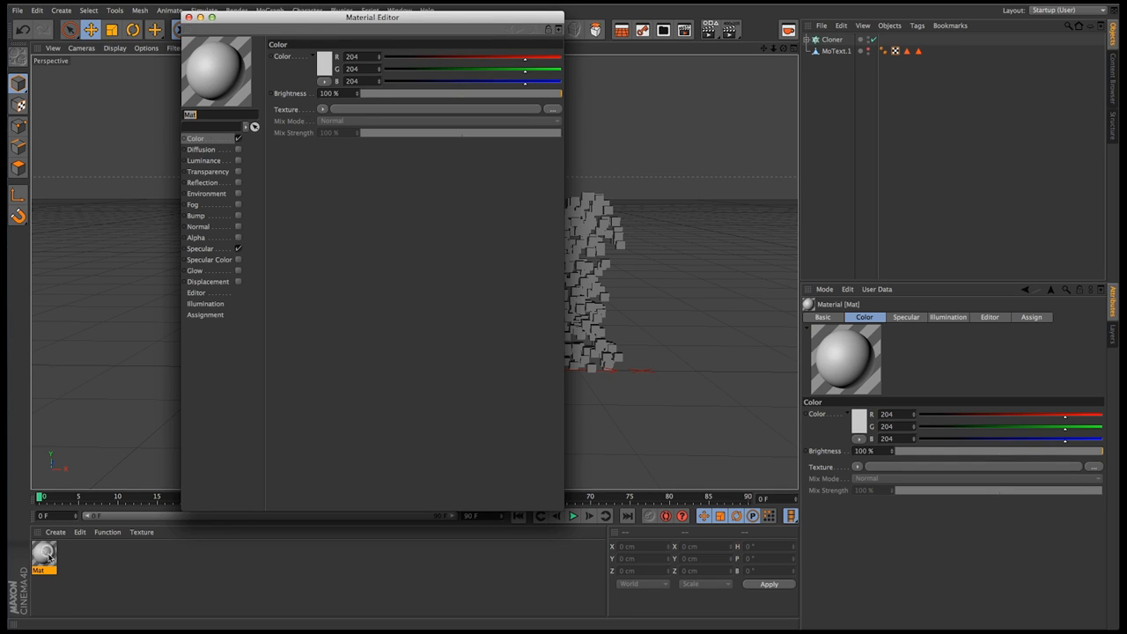
pyautogui.click(322, 109)
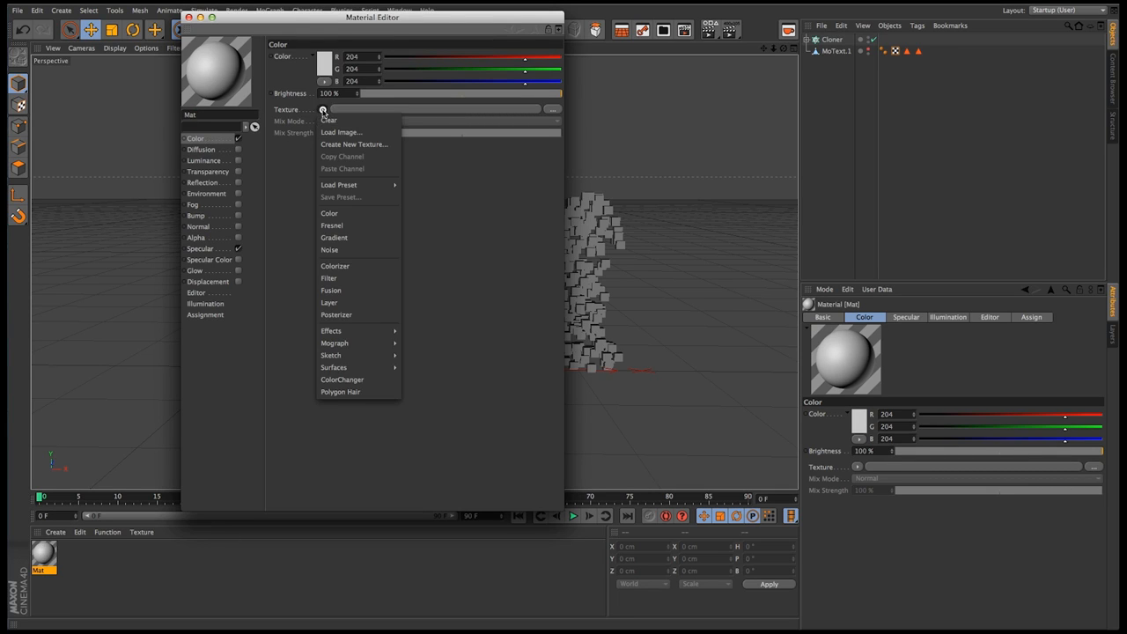
pyautogui.moveTo(362, 363)
pyautogui.moveTo(352, 344)
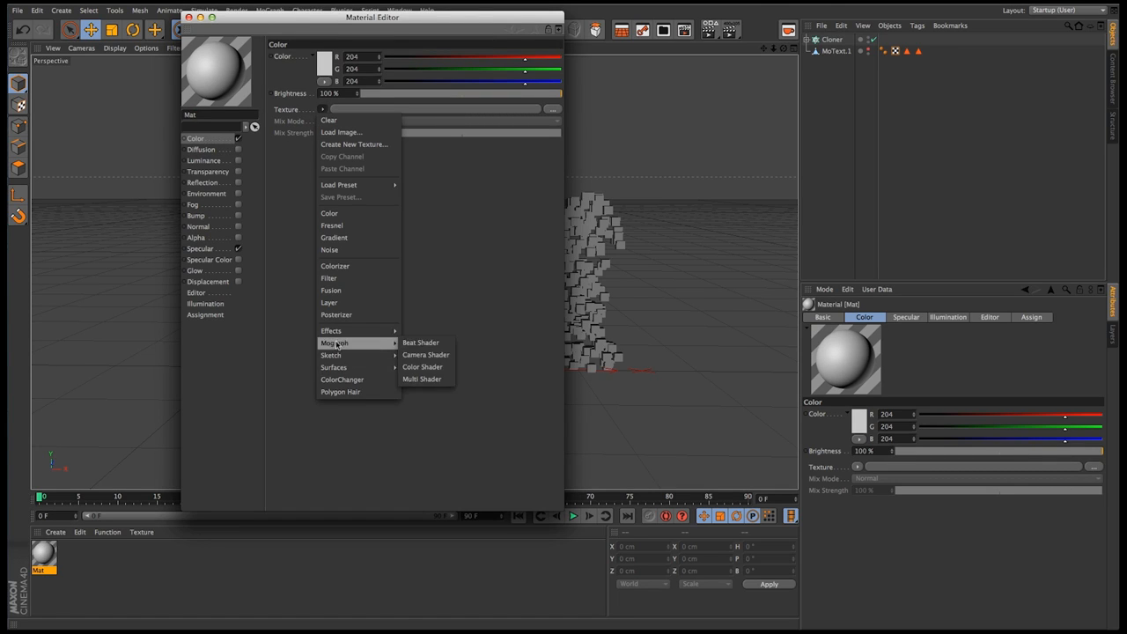
pyautogui.click(418, 379)
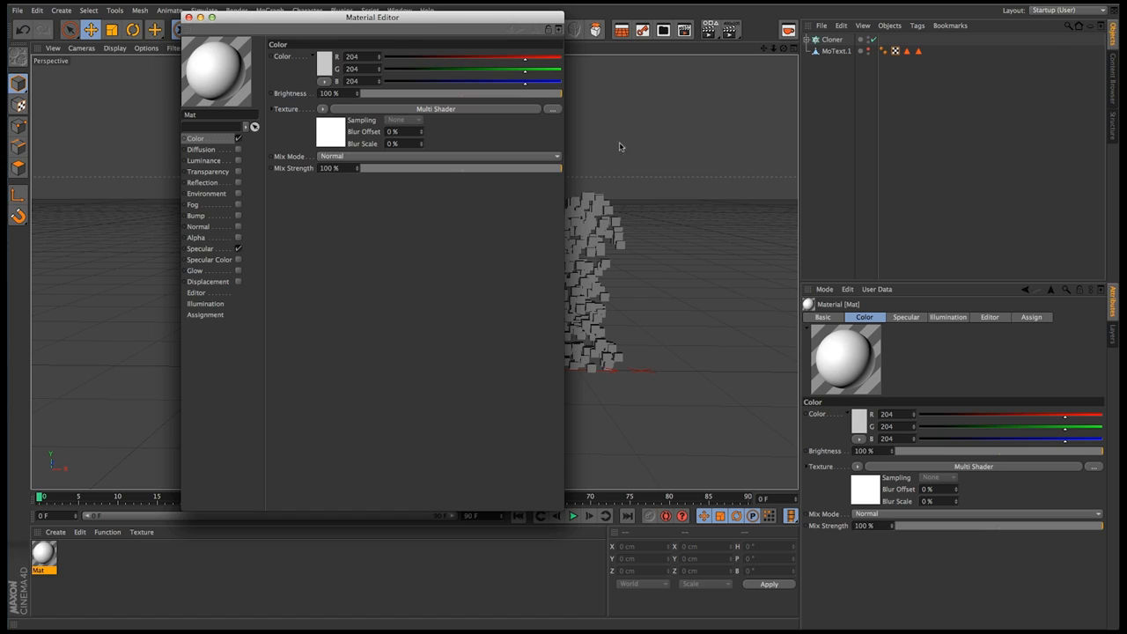
# Add two more texture slots to the Multi Shader in the material's color channel
pyautogui.click(331, 132)
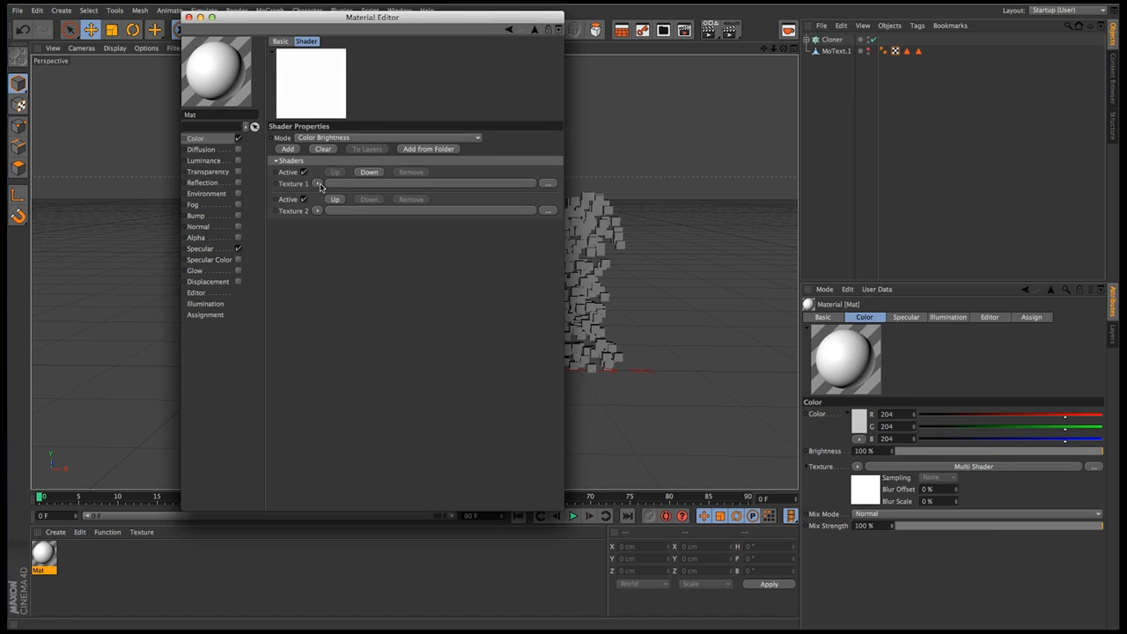
pyautogui.click(289, 150)
pyautogui.click(288, 150)
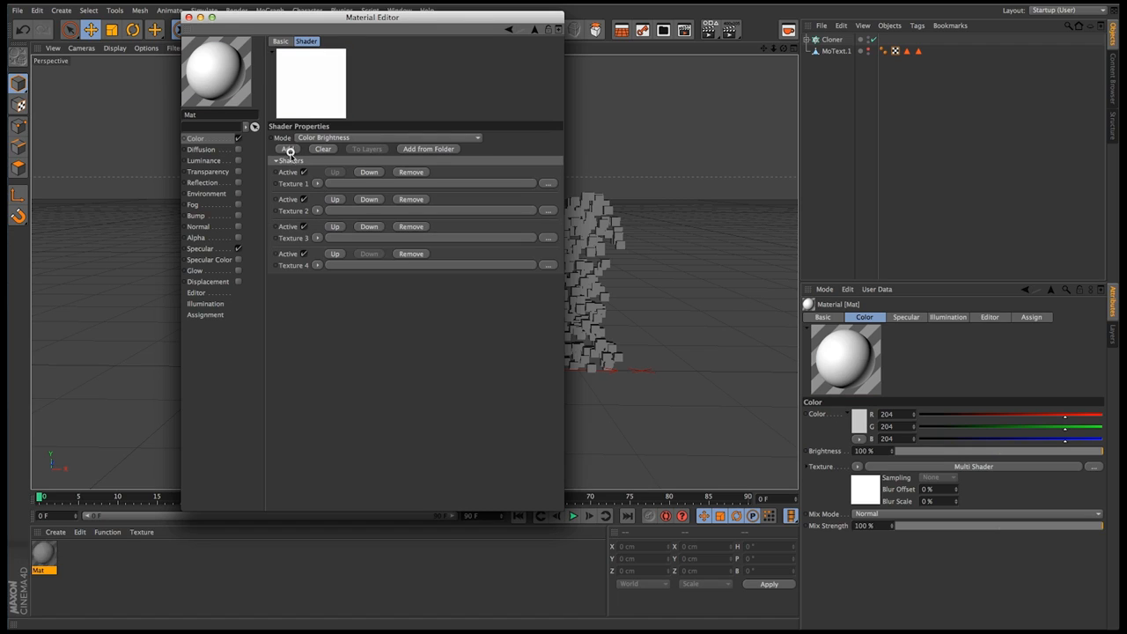
# Load a Color shader into each of the Multi Shader's four texture slots
pyautogui.click(319, 184)
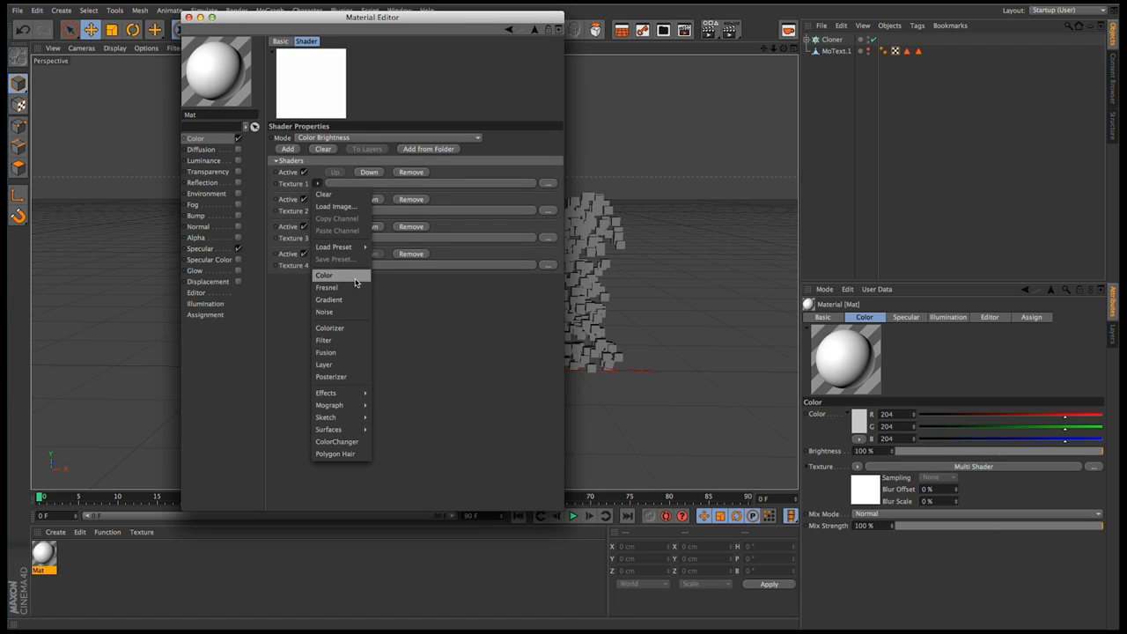
pyautogui.click(355, 277)
pyautogui.click(317, 246)
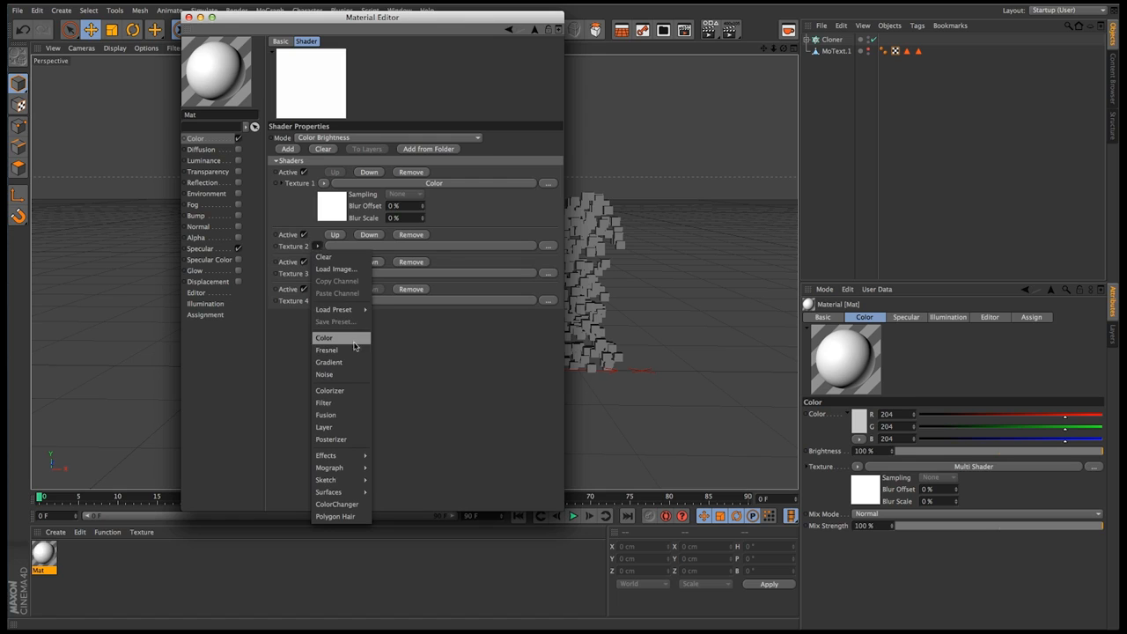
pyautogui.click(354, 341)
pyautogui.click(318, 308)
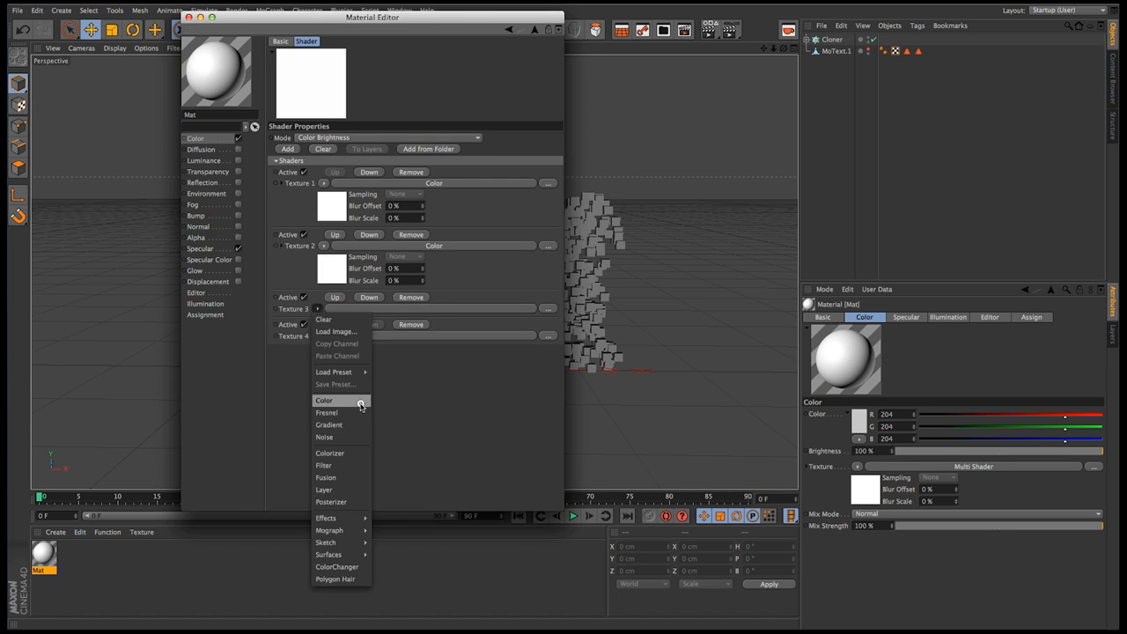
pyautogui.click(353, 402)
pyautogui.click(319, 371)
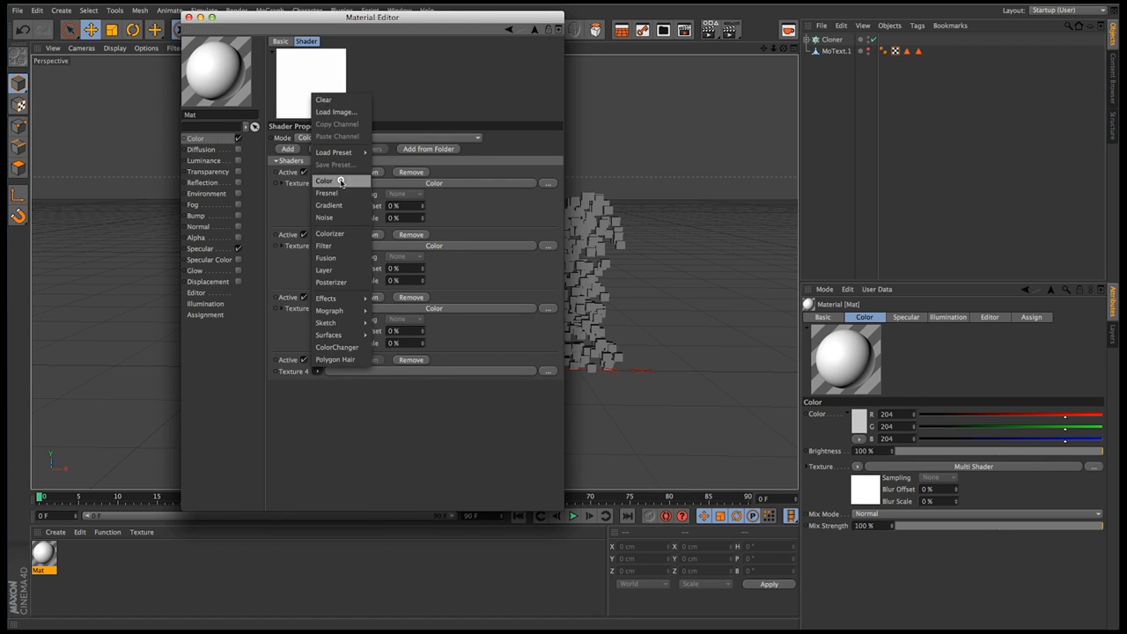
pyautogui.click(345, 181)
# Set the Color shader in Texture 1 to red, RGB 178, 61, 61, and return to the Multi Shader
pyautogui.click(344, 182)
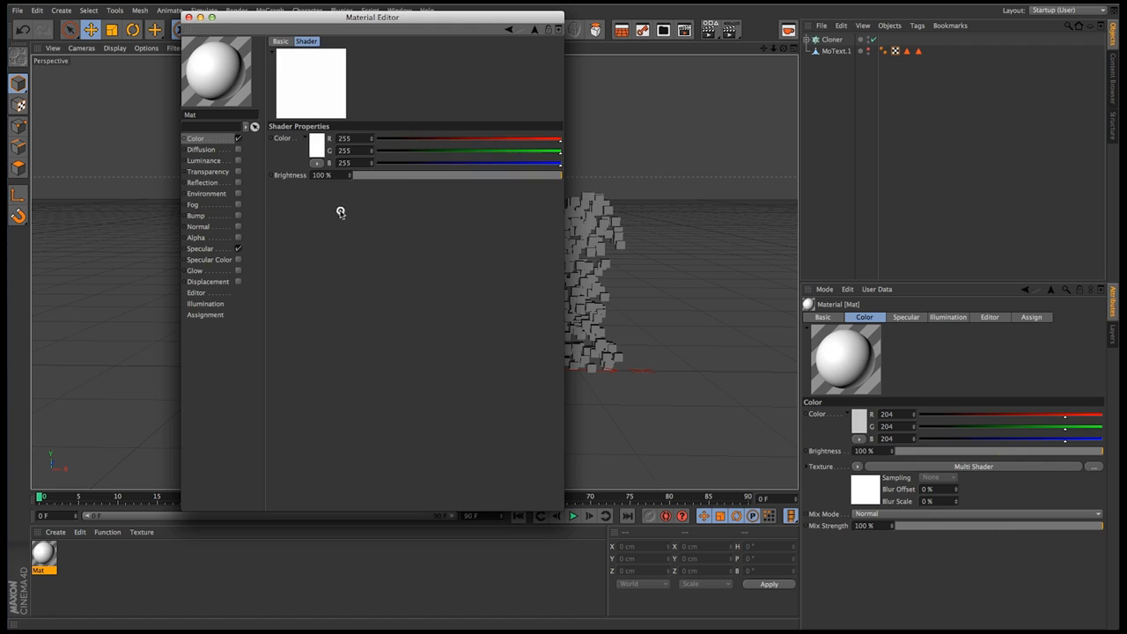
pyautogui.click(315, 138)
pyautogui.click(288, 138)
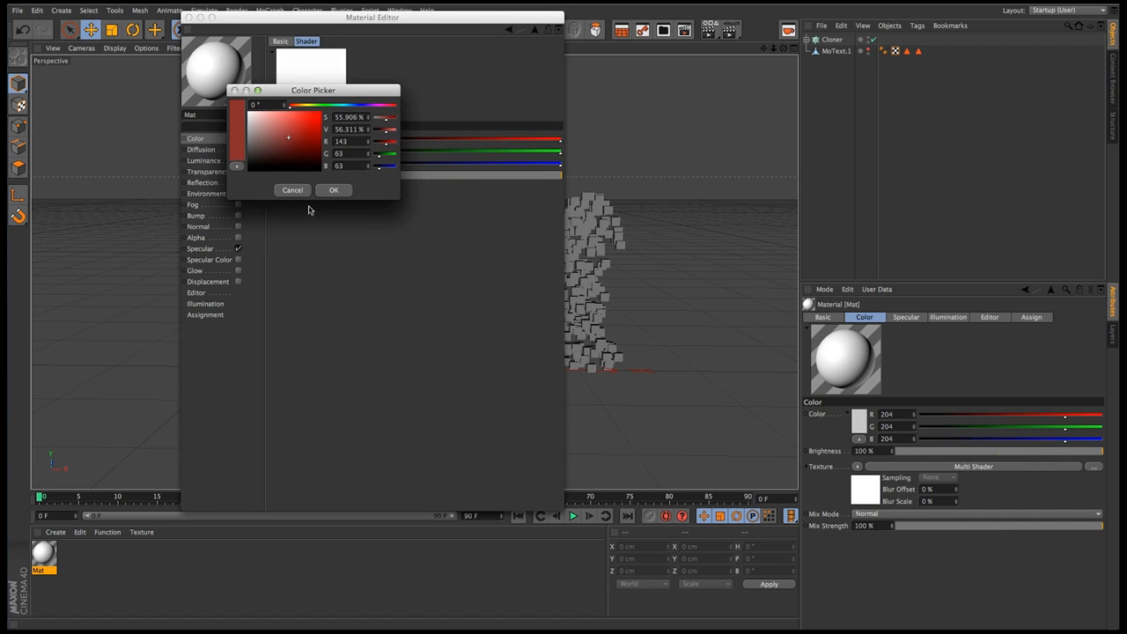
pyautogui.click(296, 129)
pyautogui.click(333, 190)
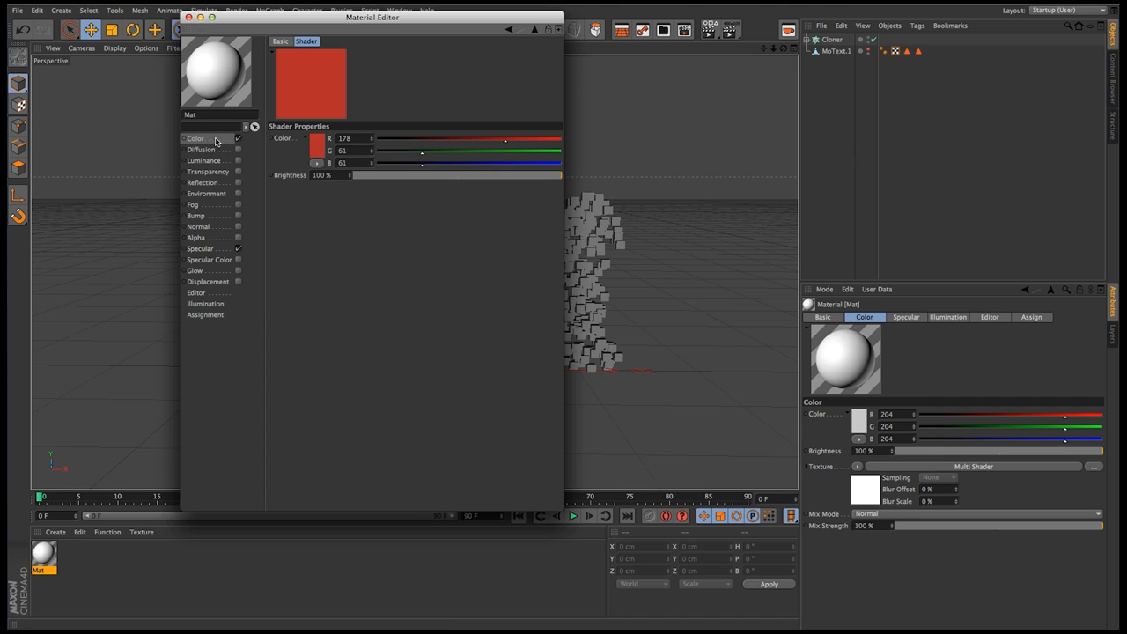
pyautogui.click(508, 31)
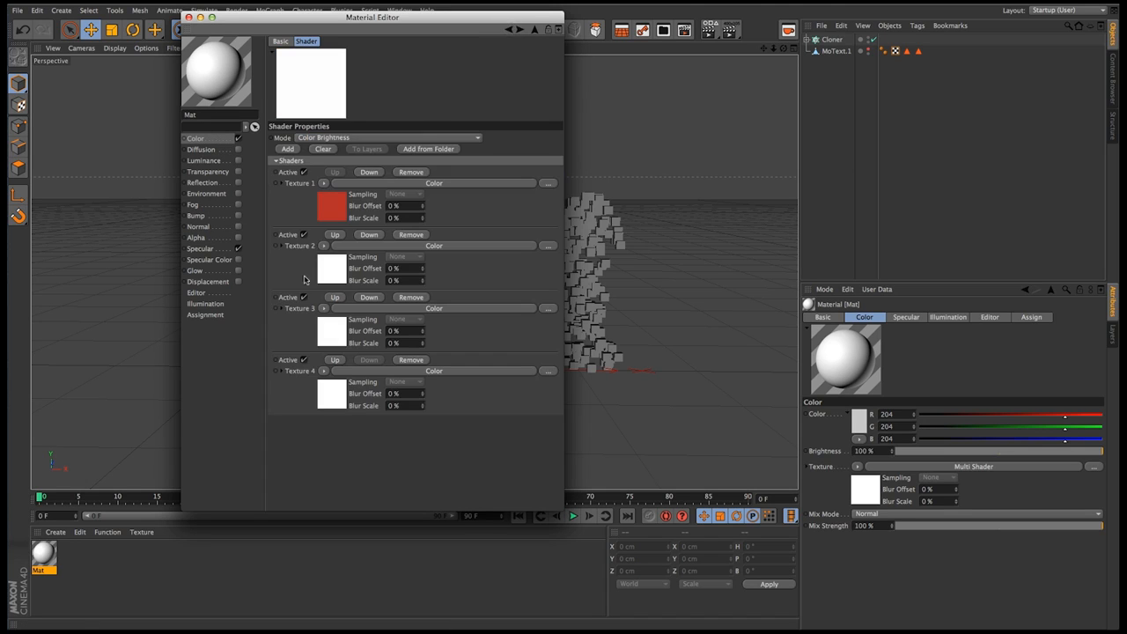
# Set the Color shader in Texture 2 to blue, RGB 67, 76, 151, and return to the Multi Shader
pyautogui.click(327, 267)
pyautogui.click(328, 142)
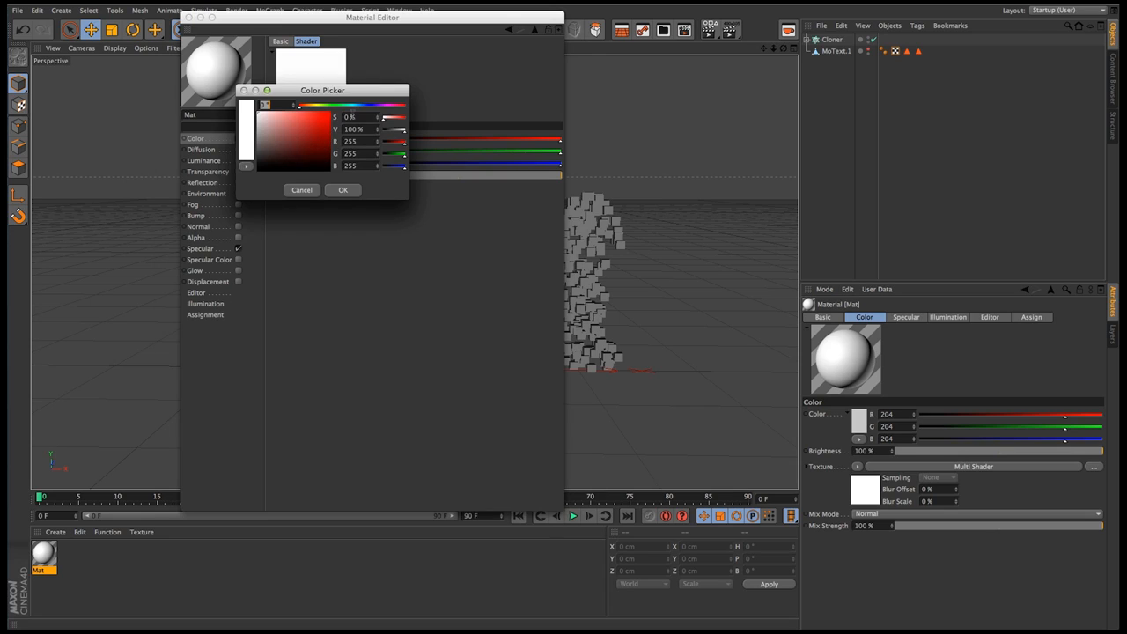
pyautogui.click(368, 106)
pyautogui.click(299, 136)
pyautogui.click(343, 189)
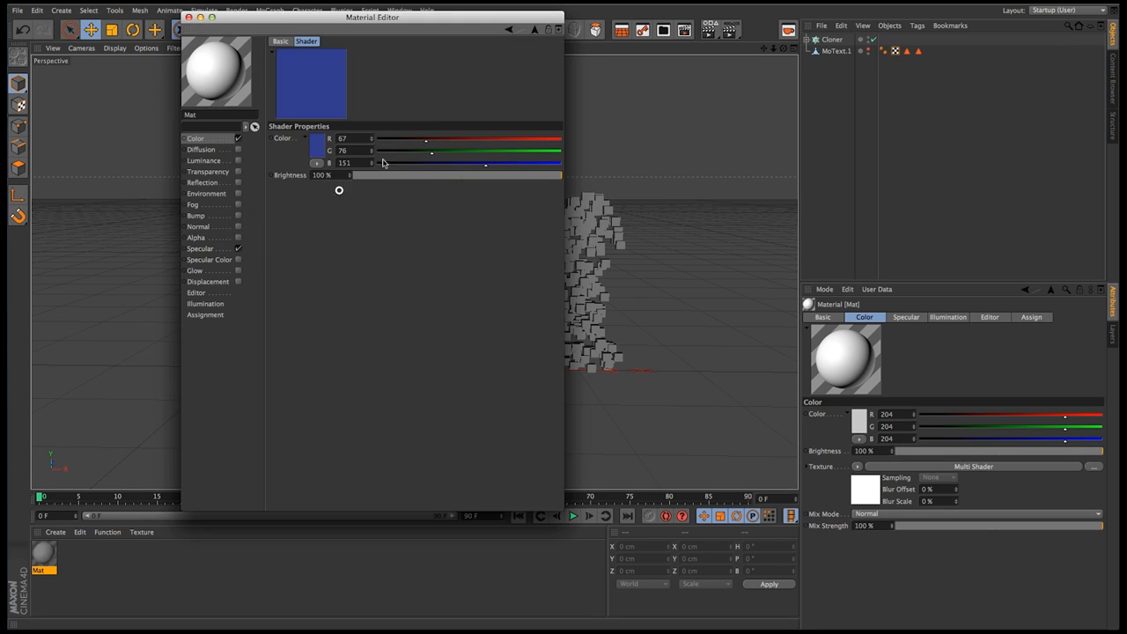
pyautogui.click(509, 31)
# Set the Color shader in Texture 3 to green, RGB 85, 151, 68, and return to the Multi Shader
pyautogui.click(330, 333)
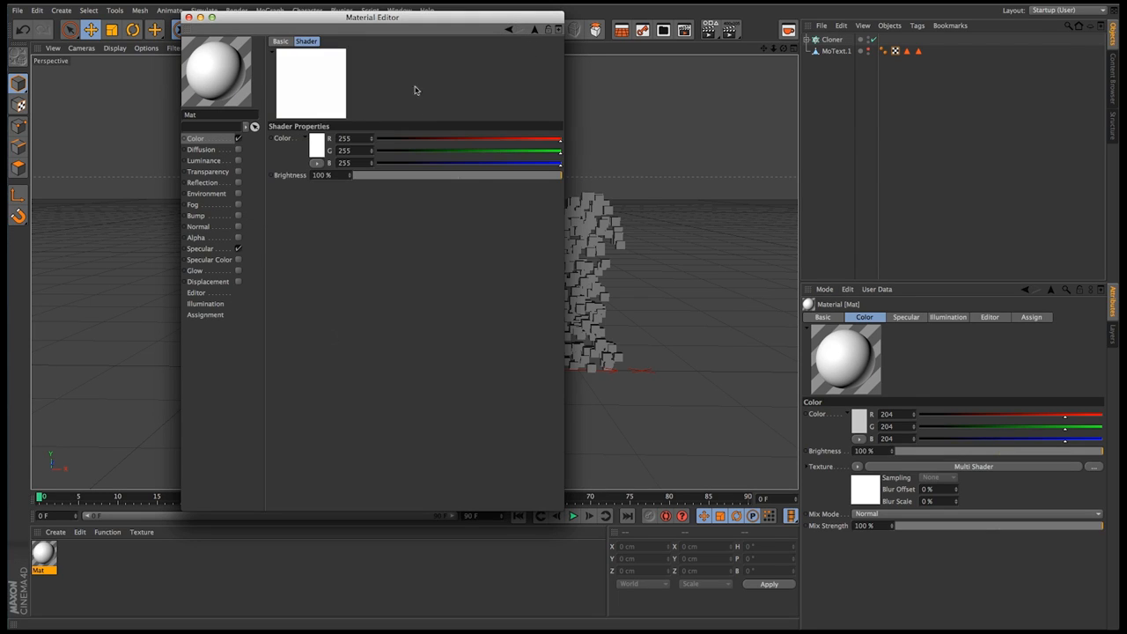
pyautogui.click(319, 145)
pyautogui.click(323, 106)
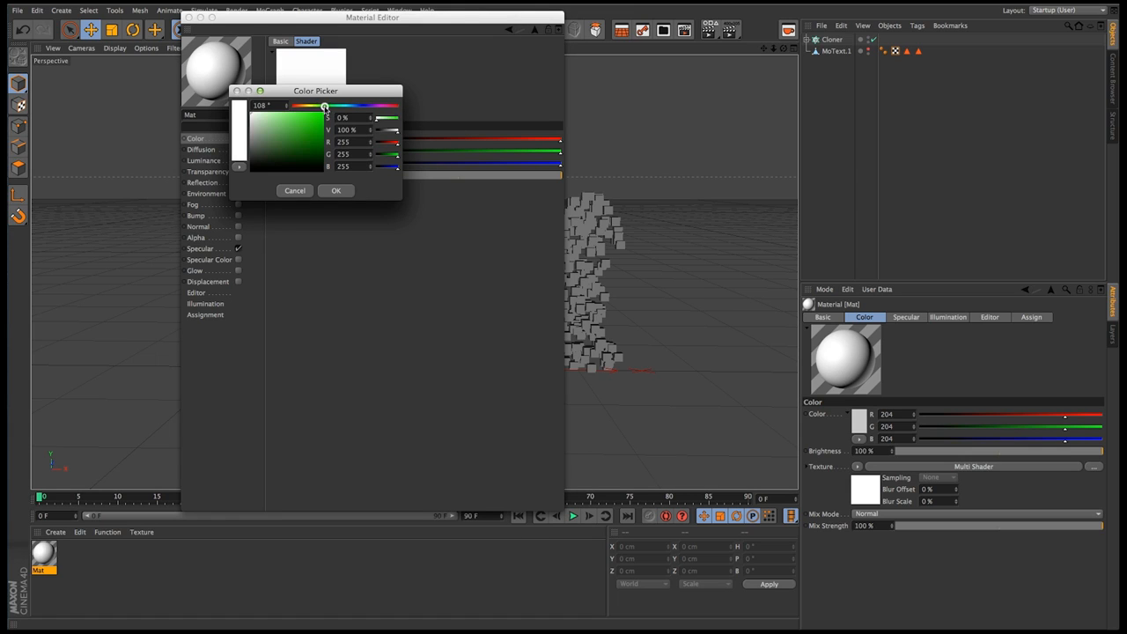
pyautogui.click(291, 137)
pyautogui.click(335, 190)
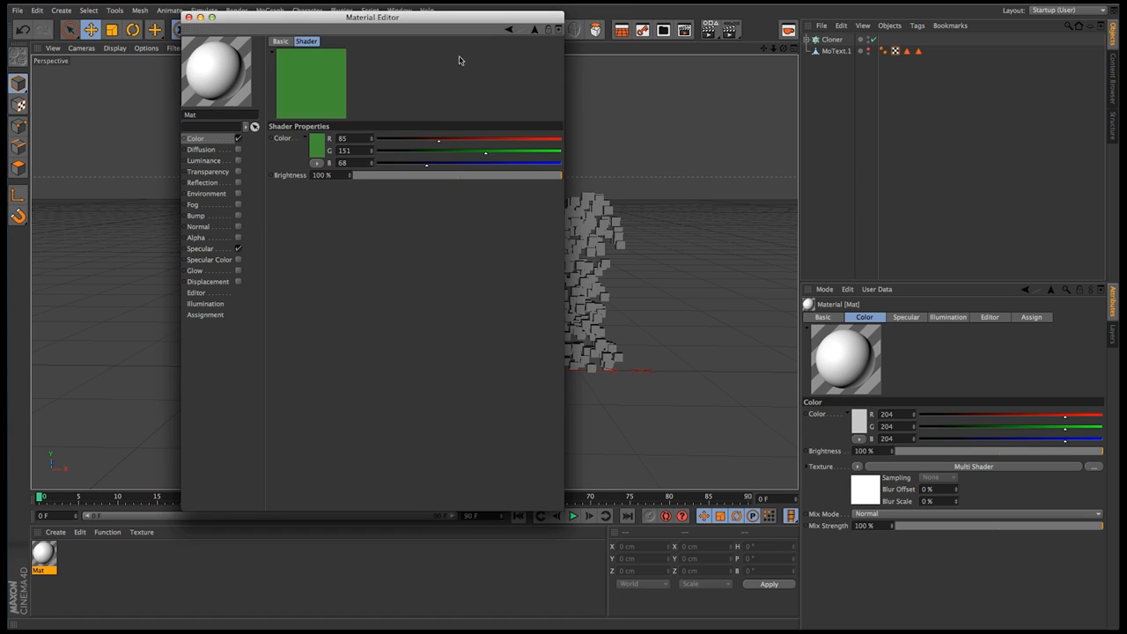
pyautogui.click(508, 31)
# Set the Color shader in Texture 4 to yellow, RGB 185, 163, 55
pyautogui.click(335, 394)
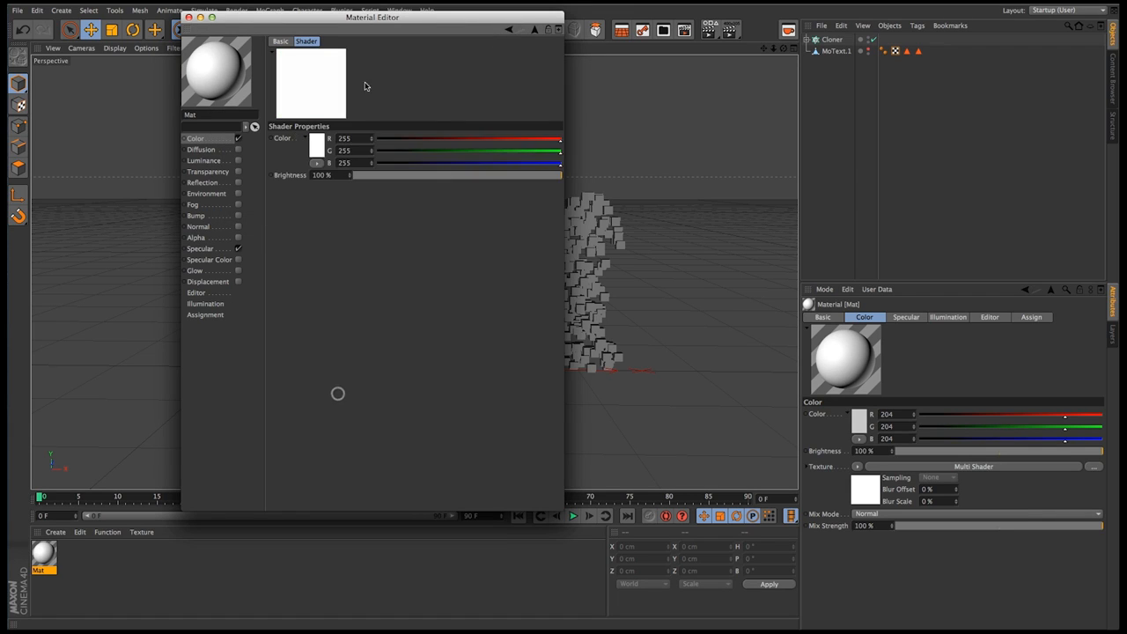
pyautogui.click(322, 145)
pyautogui.click(310, 106)
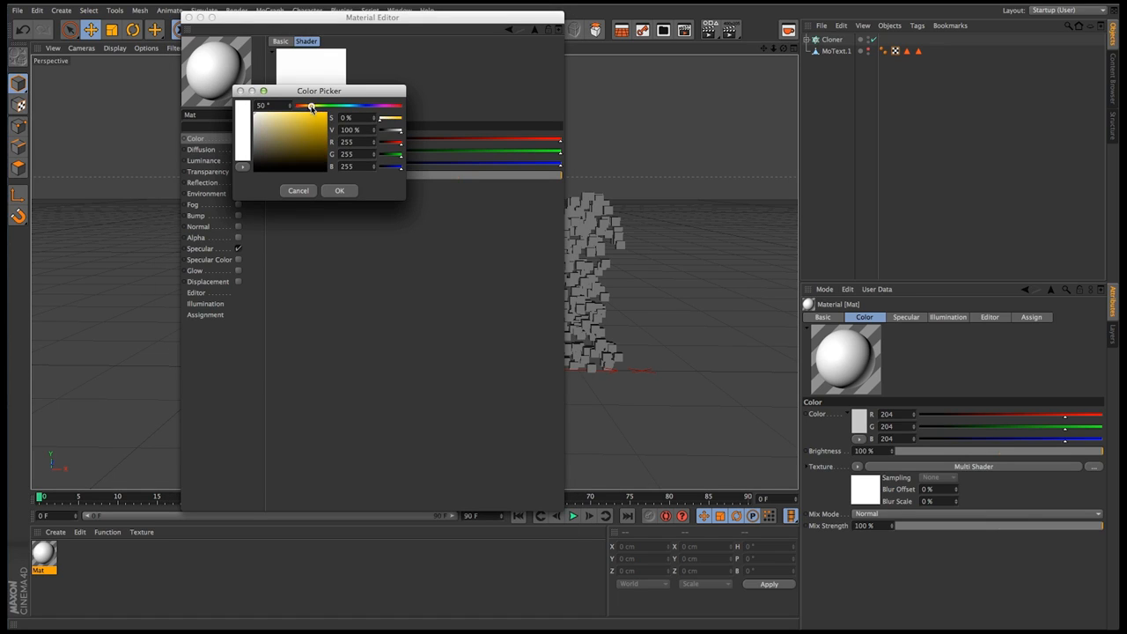
pyautogui.click(304, 129)
pyautogui.click(339, 190)
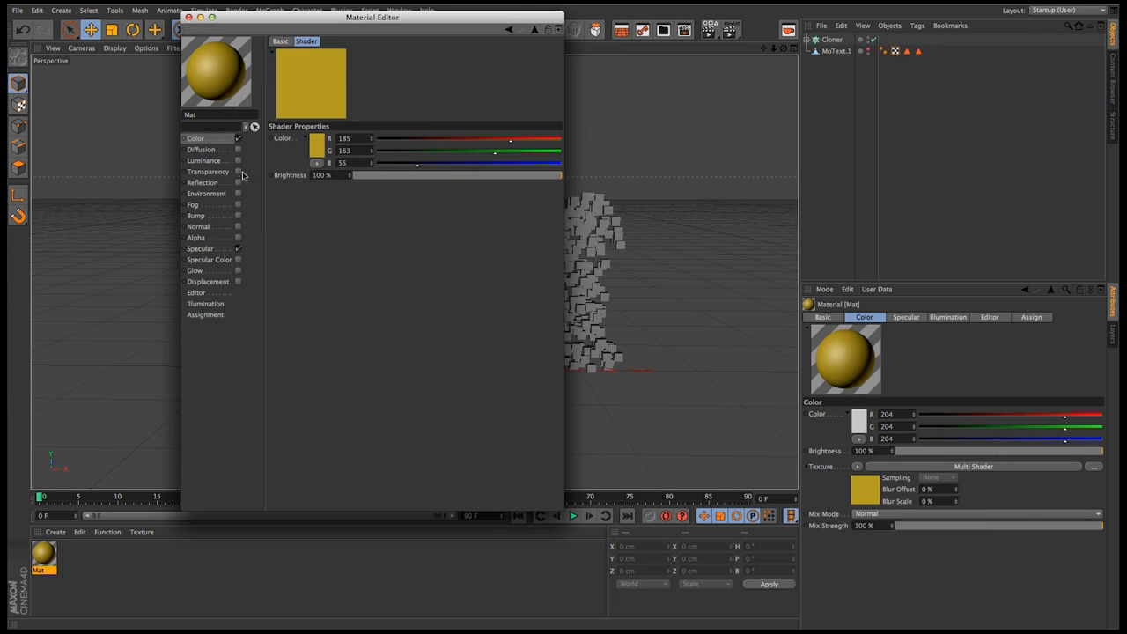
# Return to the Multi Shader's settings and keep its mode at Color Brightness
pyautogui.click(213, 139)
pyautogui.click(332, 128)
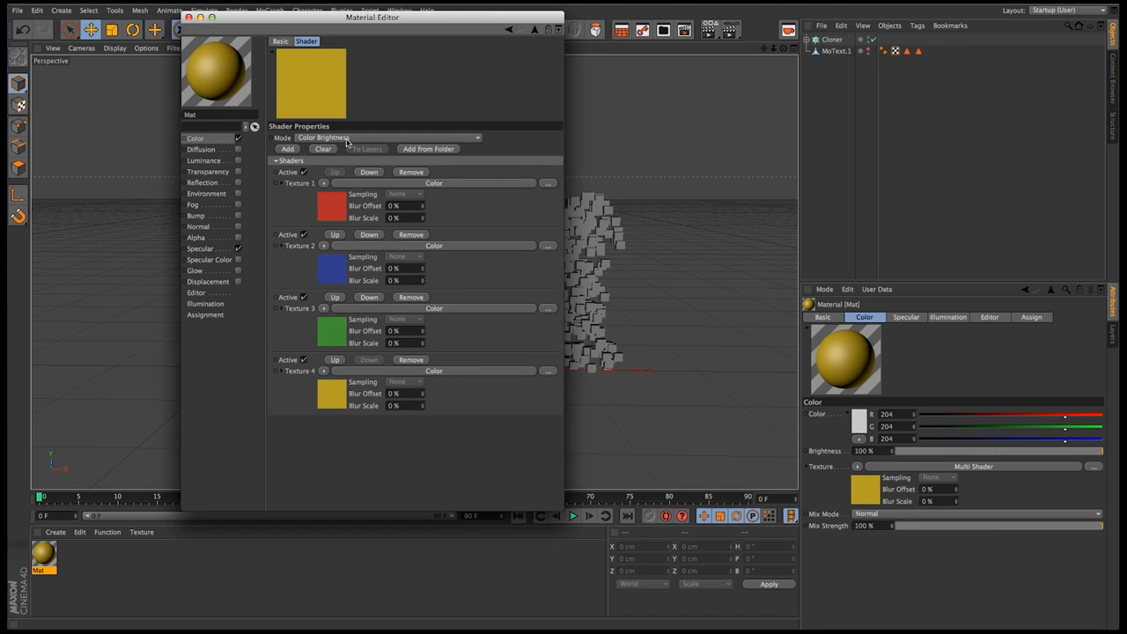
pyautogui.click(316, 141)
pyautogui.click(327, 137)
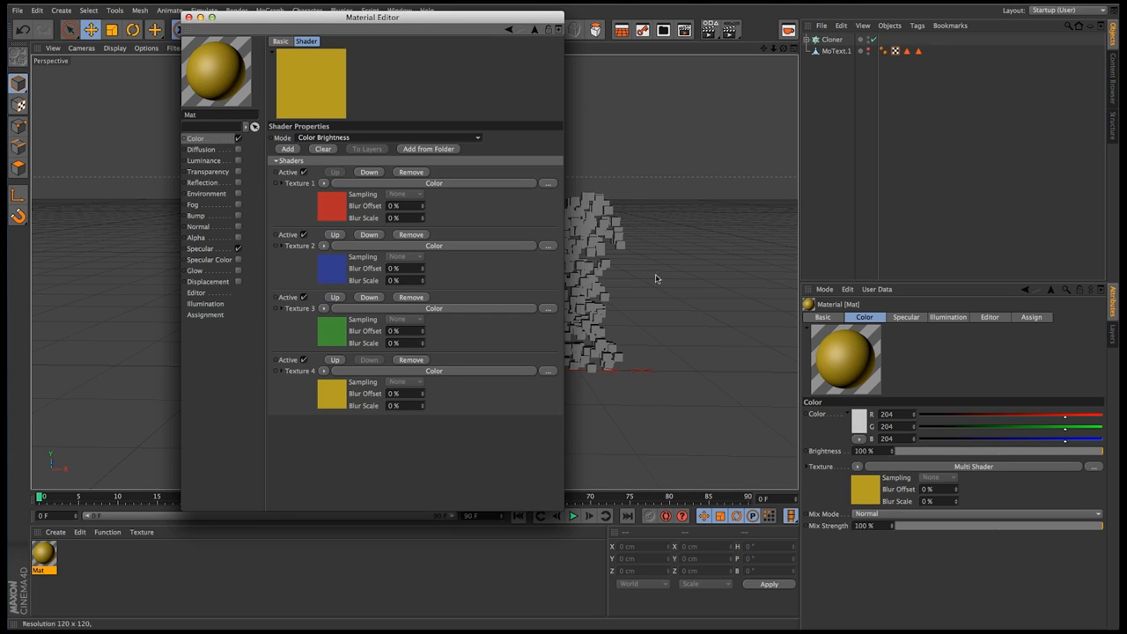
# Set the Cloner's transform color to black, RGB 0, 0, 0
pyautogui.click(831, 39)
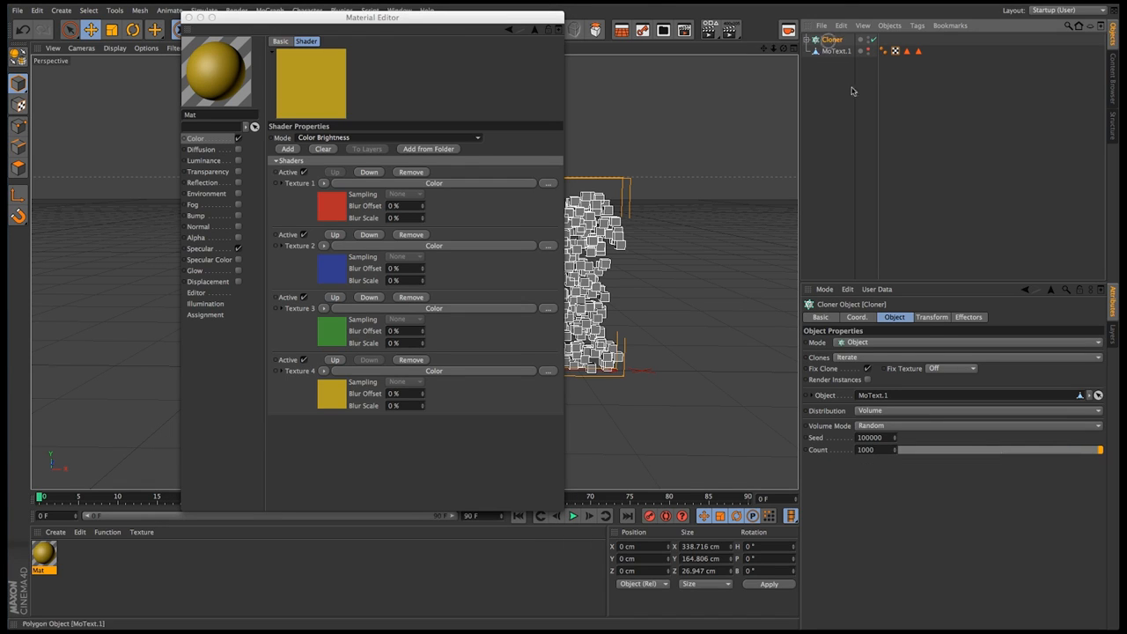
pyautogui.click(928, 317)
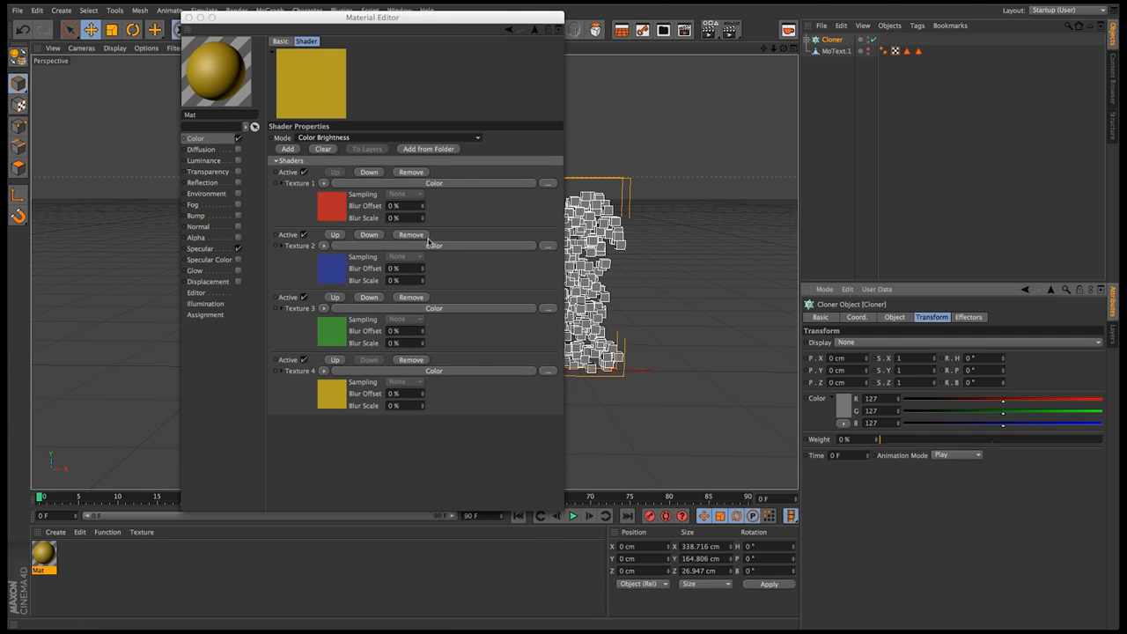
pyautogui.click(842, 410)
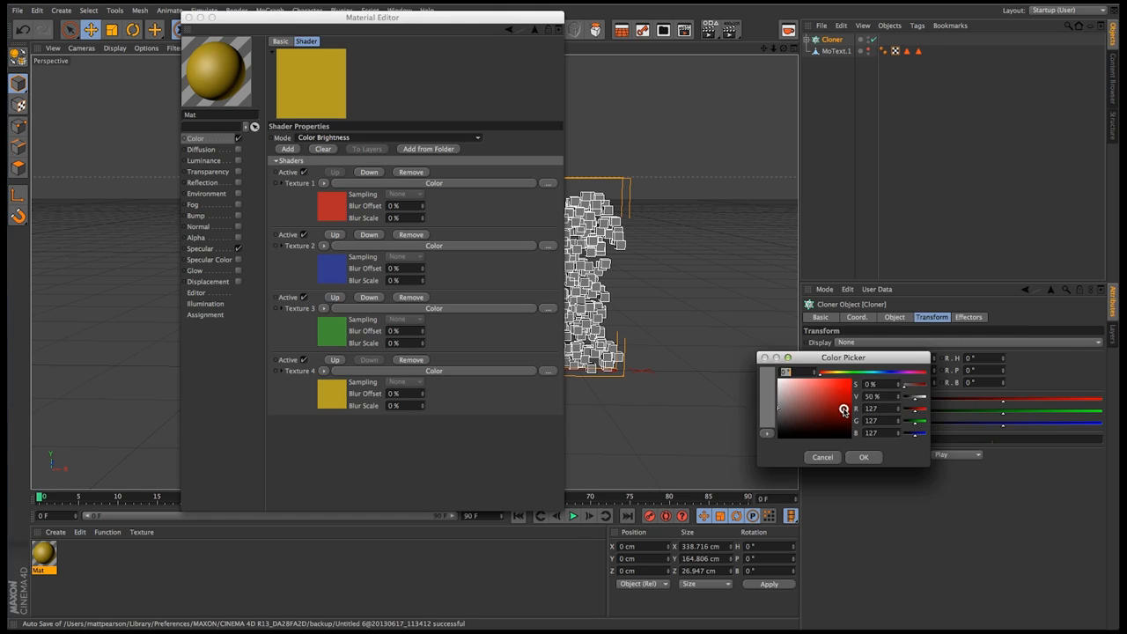
pyautogui.click(766, 439)
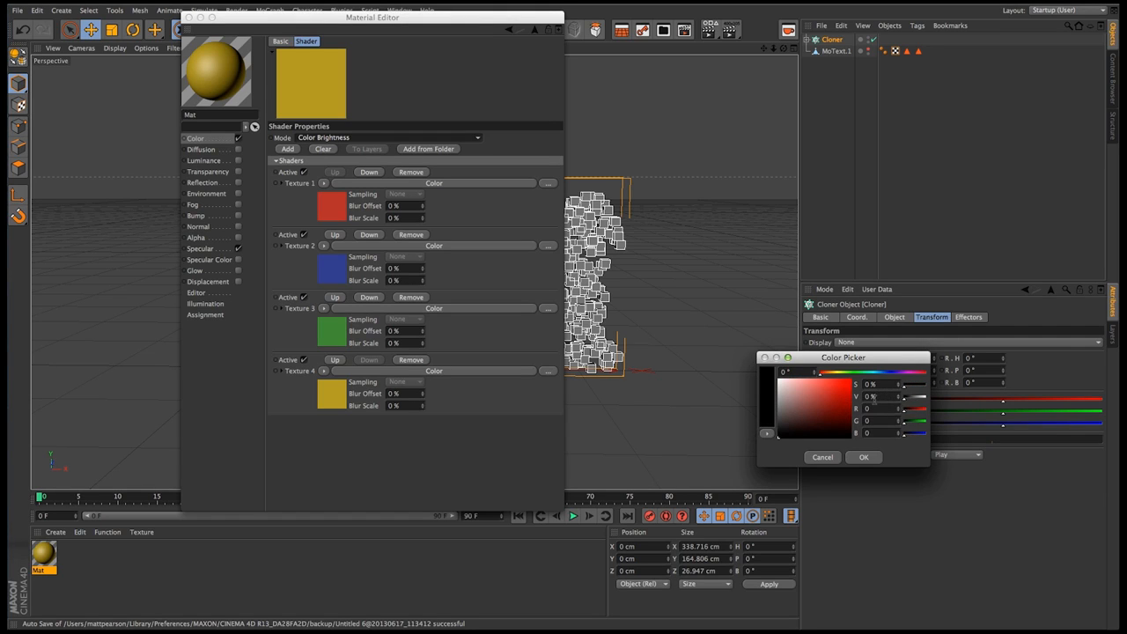
pyautogui.moveTo(780, 438); pyautogui.dragTo(773, 432)
pyautogui.moveTo(779, 430); pyautogui.dragTo(763, 415)
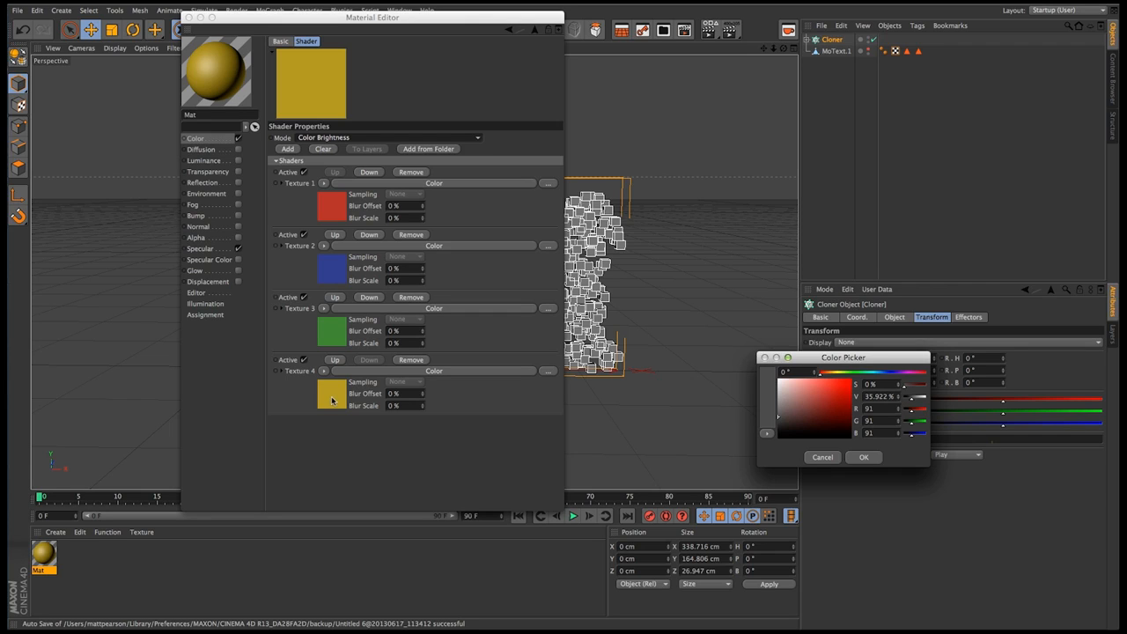
pyautogui.moveTo(782, 419); pyautogui.dragTo(747, 447)
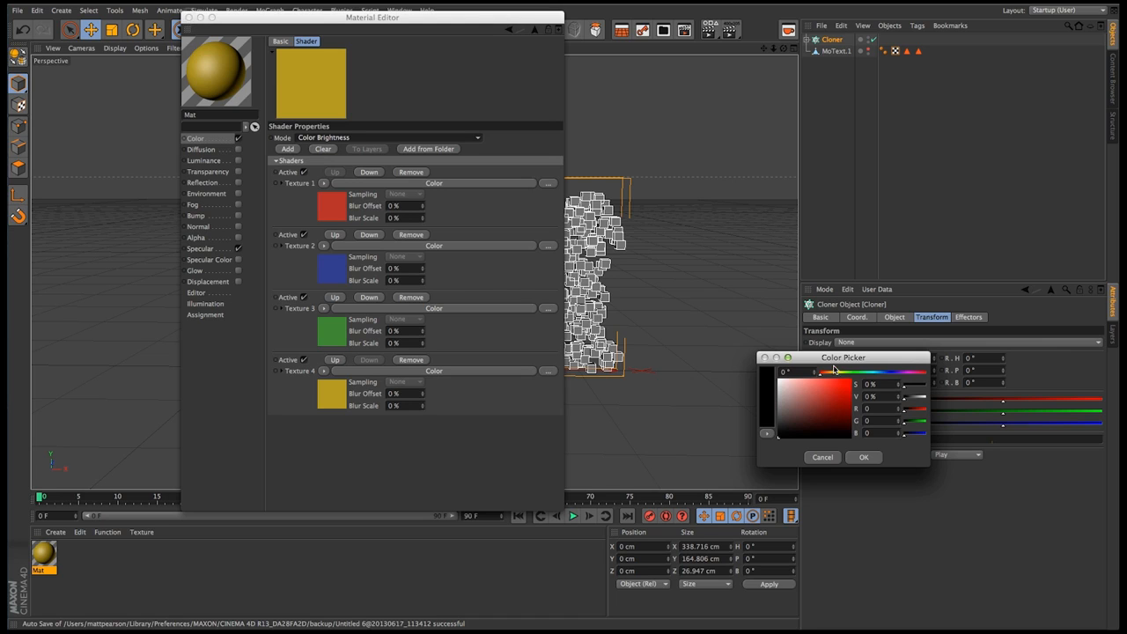
pyautogui.click(861, 456)
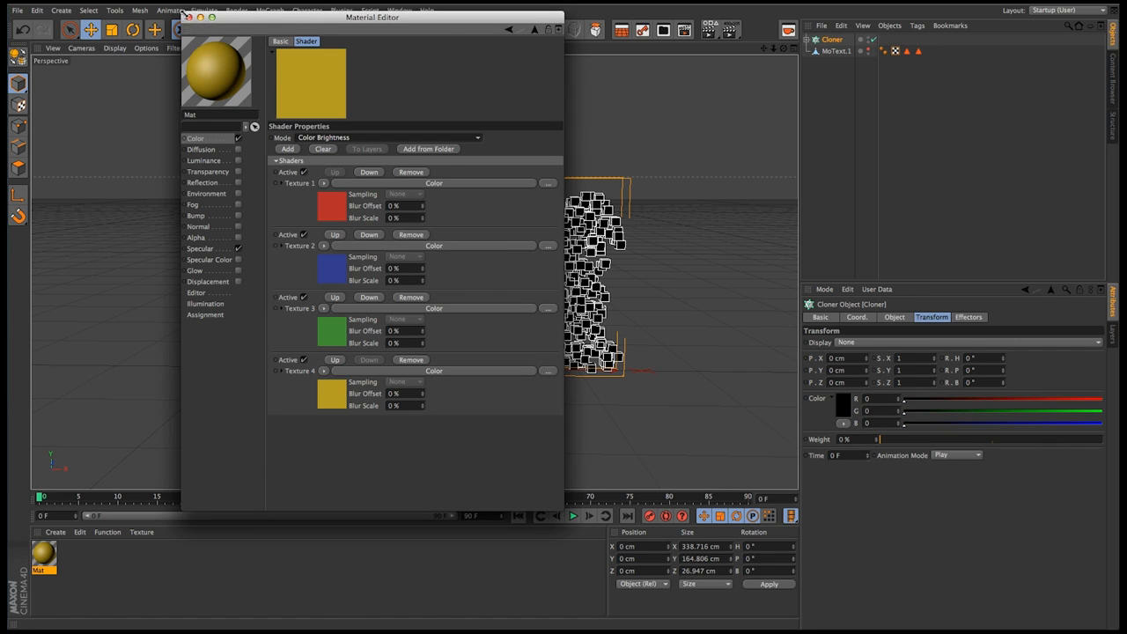
# Close the material's editor, apply the material to the Cloner and render the perspective view
pyautogui.click(188, 17)
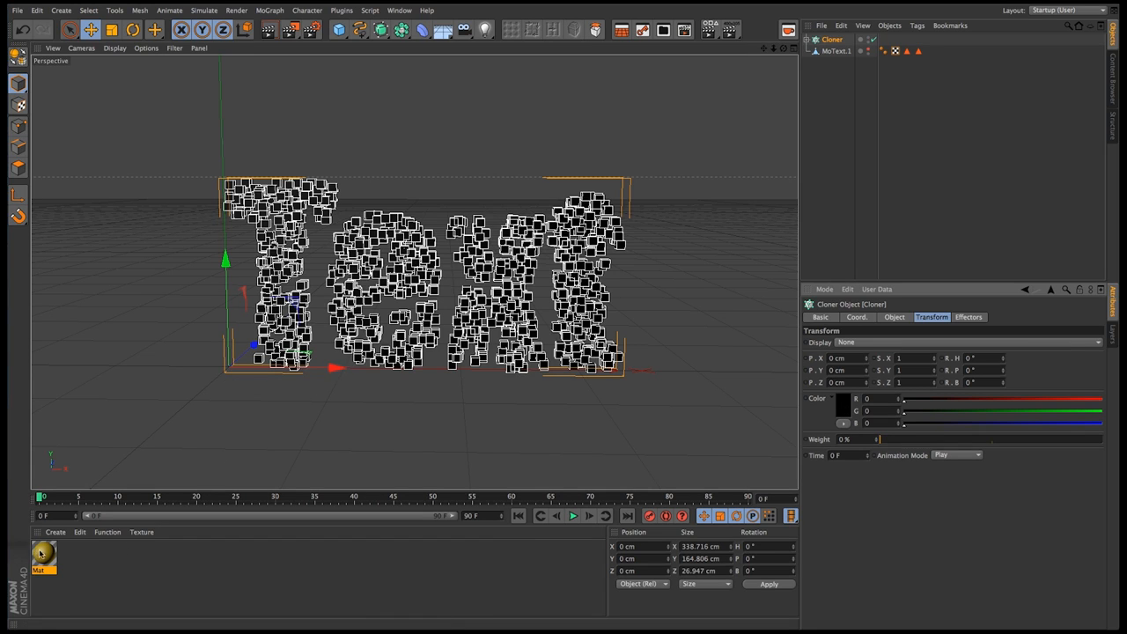
pyautogui.moveTo(44, 553); pyautogui.dragTo(832, 40)
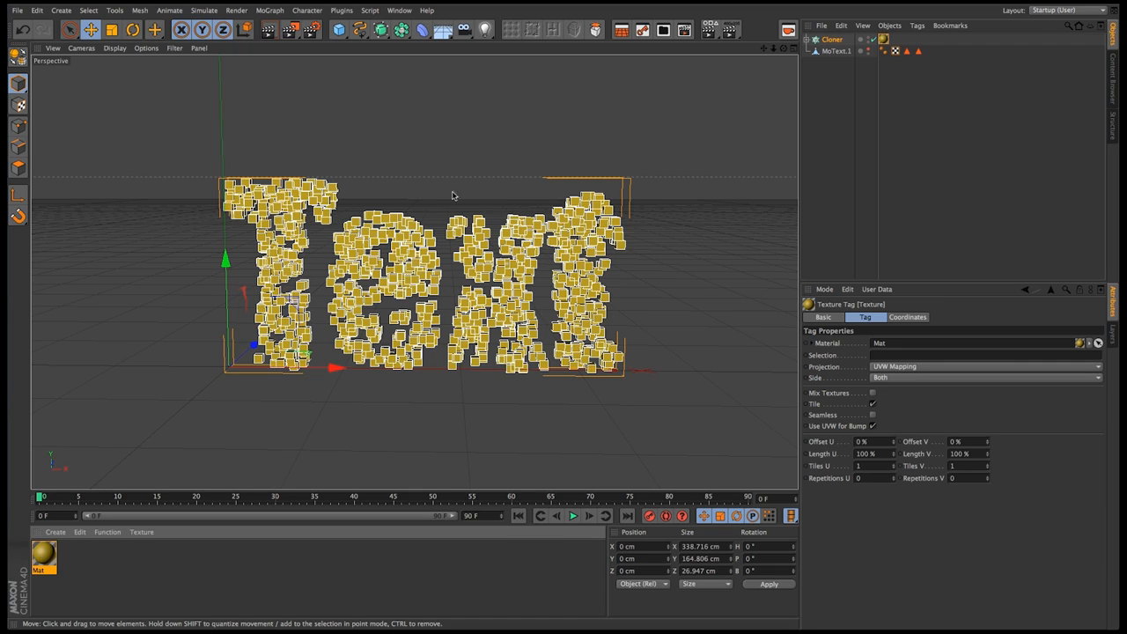
pyautogui.click(268, 30)
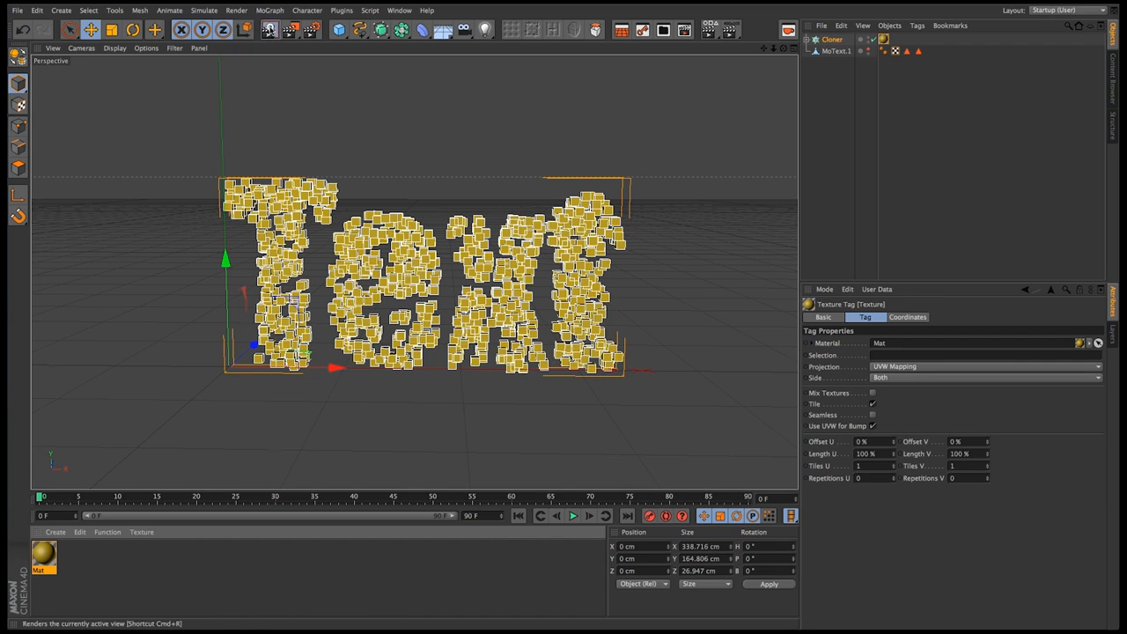
# Hide the MoText object in renders and render the perspective view
pyautogui.click(870, 51)
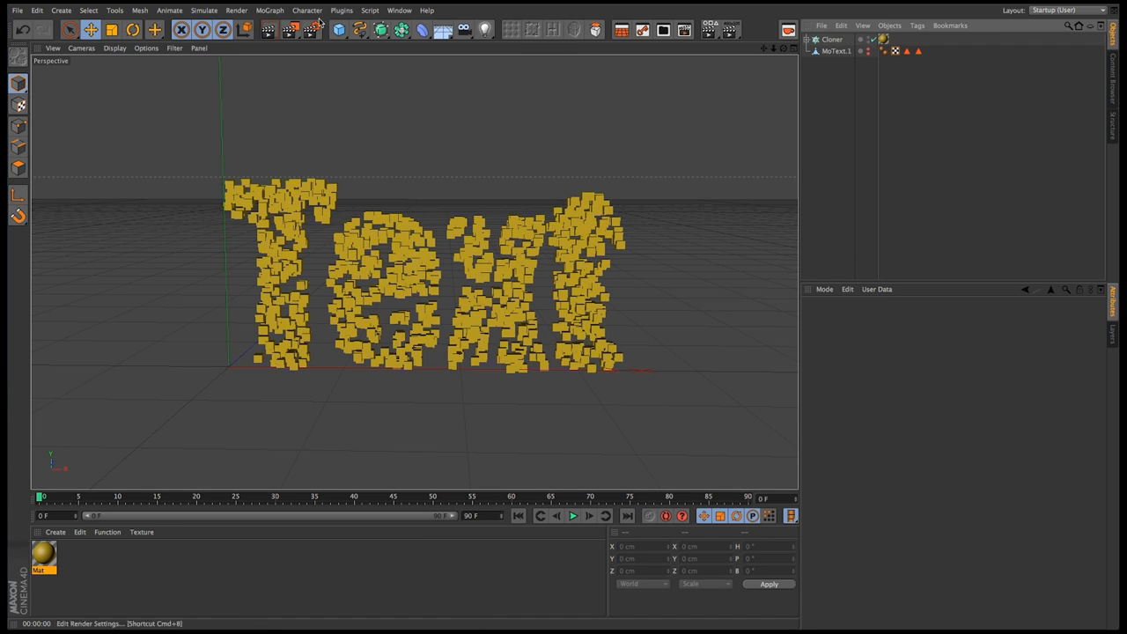
pyautogui.click(268, 30)
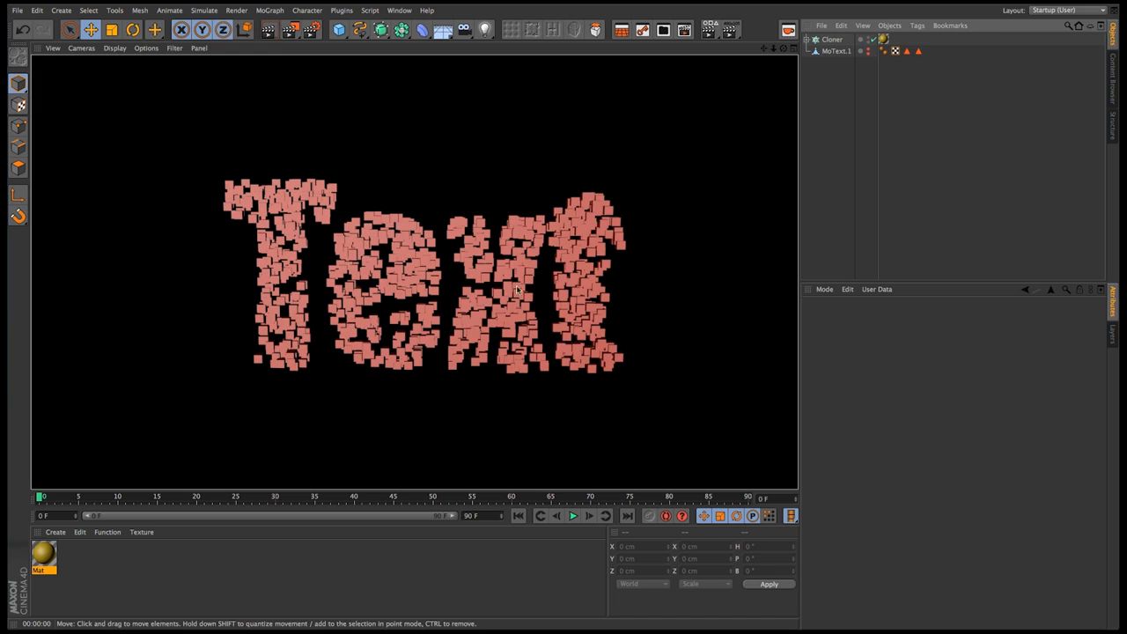
# Set the Cloner's transform color to light gray, RGB 183, 183, 183, and render the perspective view
pyautogui.click(832, 39)
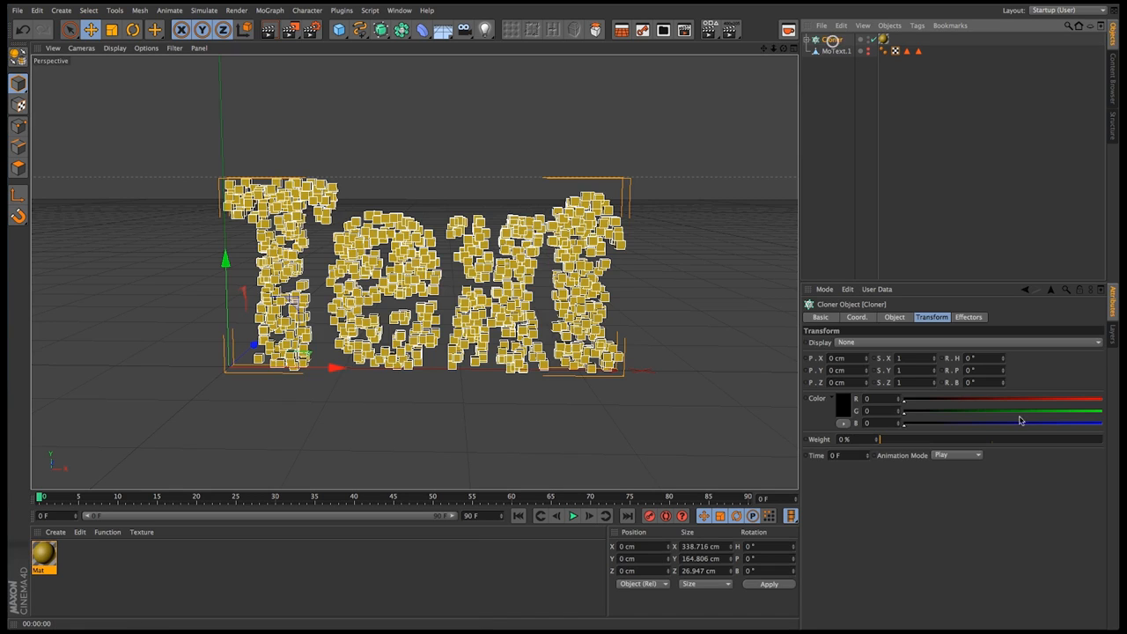
pyautogui.click(849, 408)
pyautogui.moveTo(763, 421); pyautogui.dragTo(762, 390)
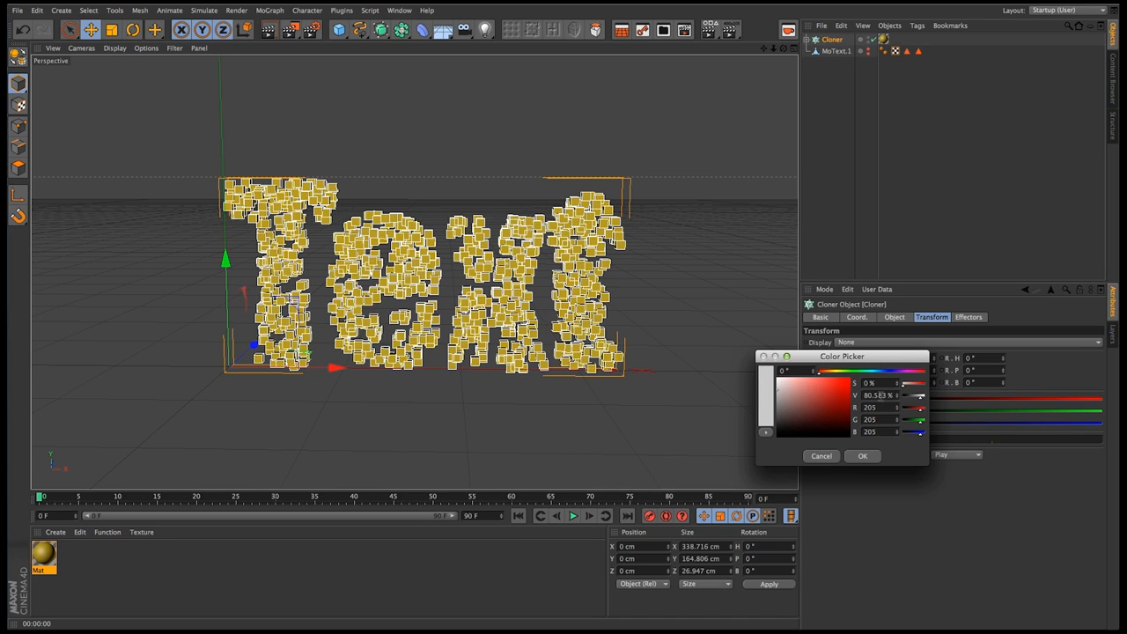
pyautogui.click(768, 395)
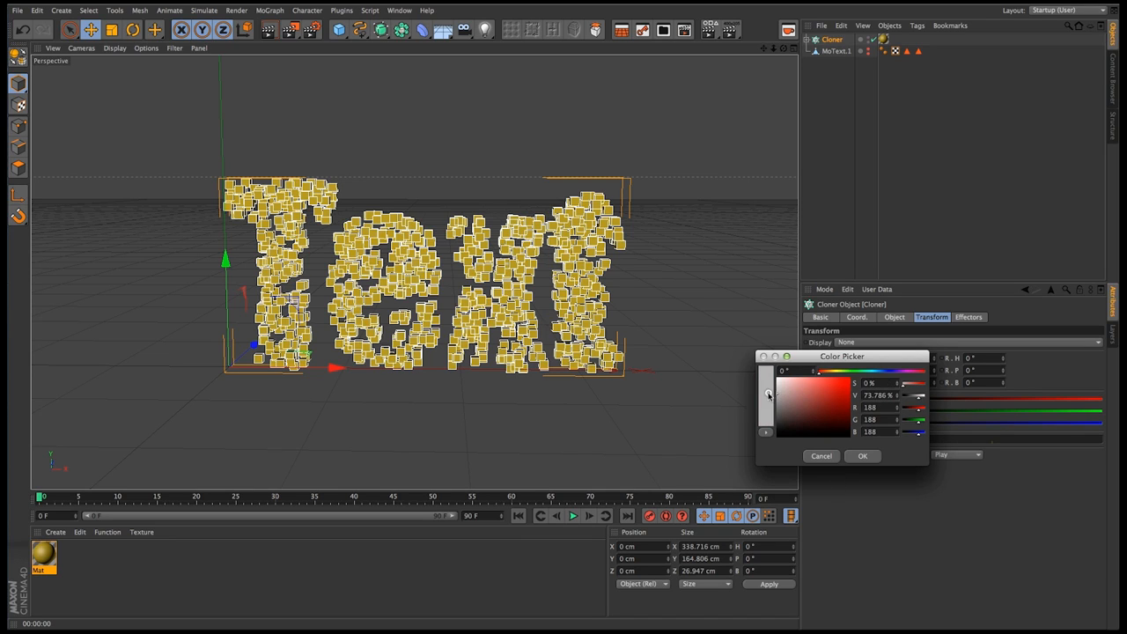
pyautogui.moveTo(766, 394); pyautogui.dragTo(766, 397)
pyautogui.click(863, 456)
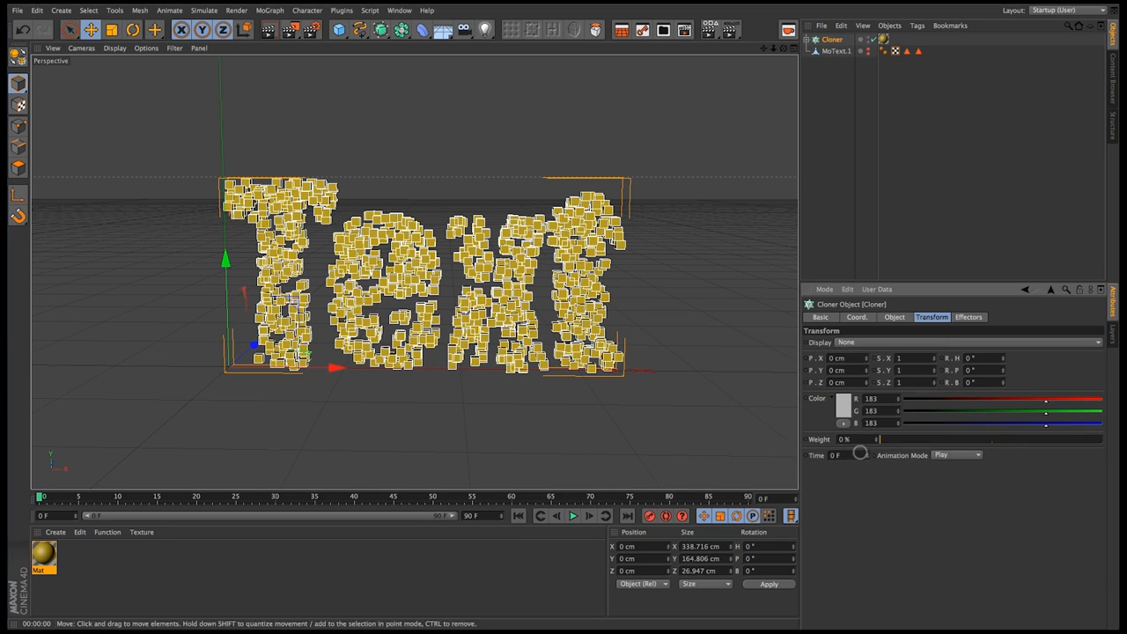
pyautogui.click(292, 30)
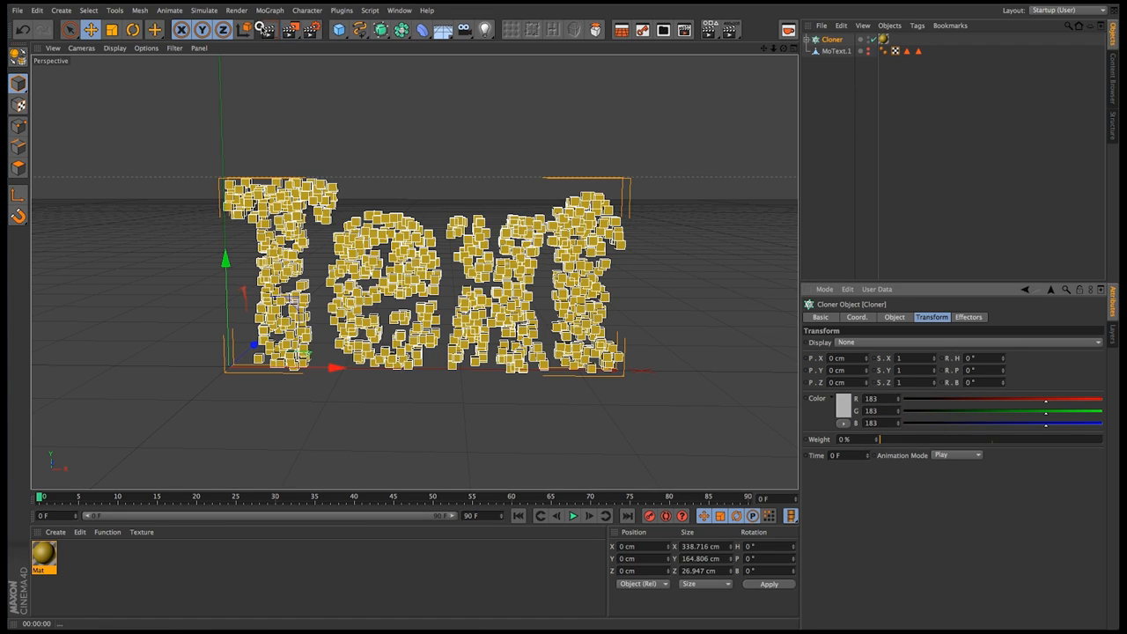
pyautogui.click(269, 30)
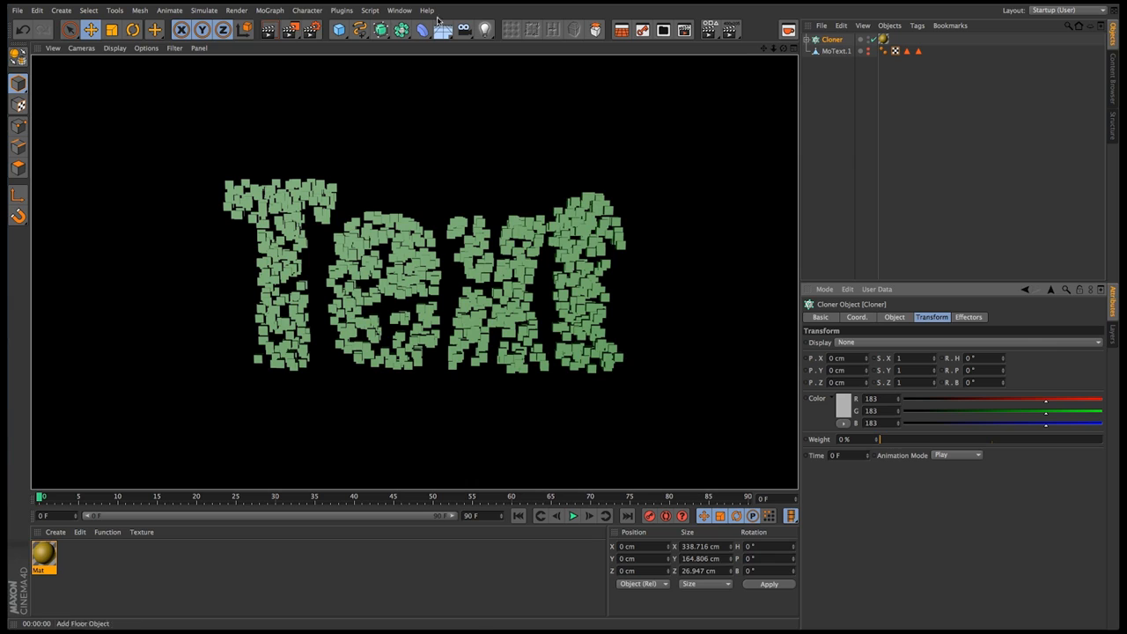
# Add a Plain effector to the Cloner and set its falloff shape to Box
pyautogui.click(272, 12)
pyautogui.moveTo(295, 27)
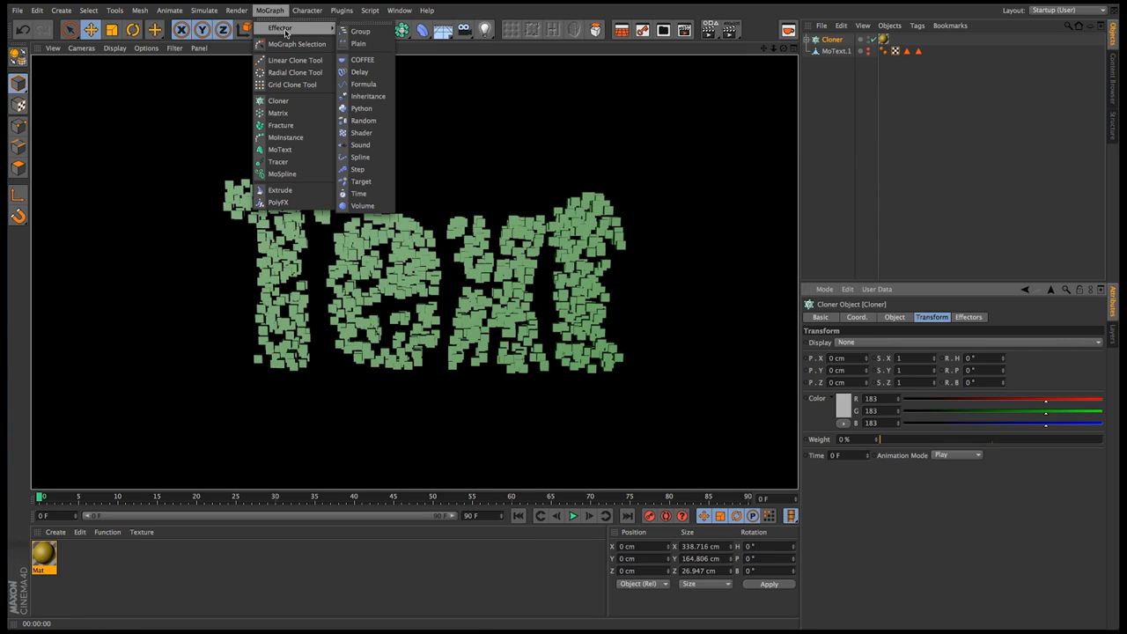
pyautogui.click(352, 42)
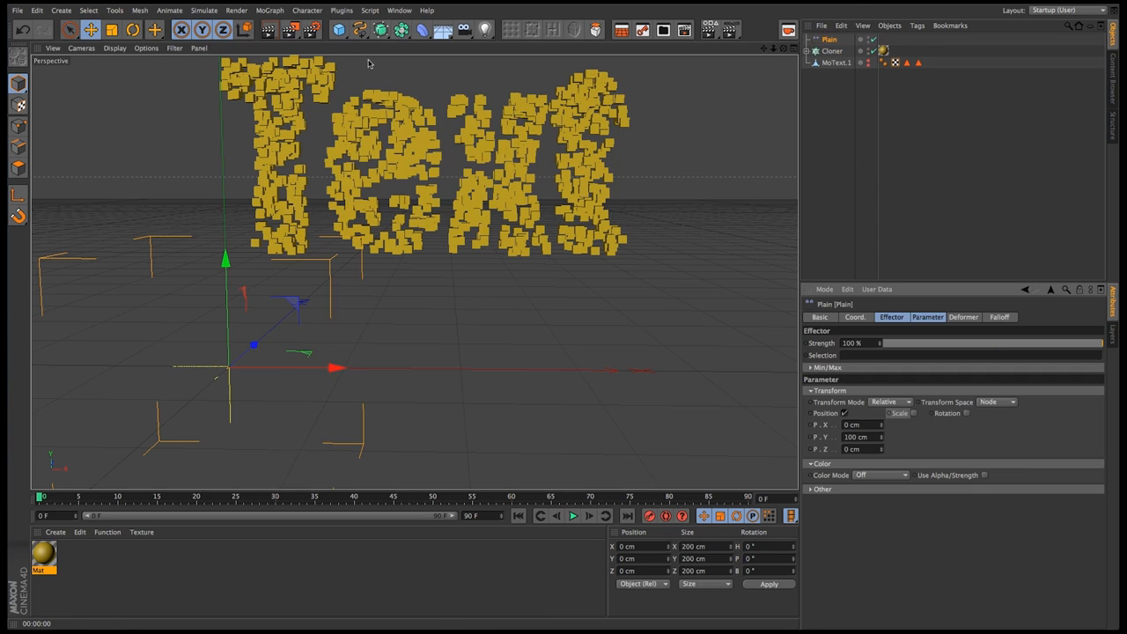
pyautogui.moveTo(468, 218)
pyautogui.keyDown('alt'); pyautogui.mouseDown(button='middle')
pyautogui.moveTo(444, 255)
pyautogui.moveTo(456, 266)
pyautogui.mouseUp(button='middle'); pyautogui.keyUp('alt')
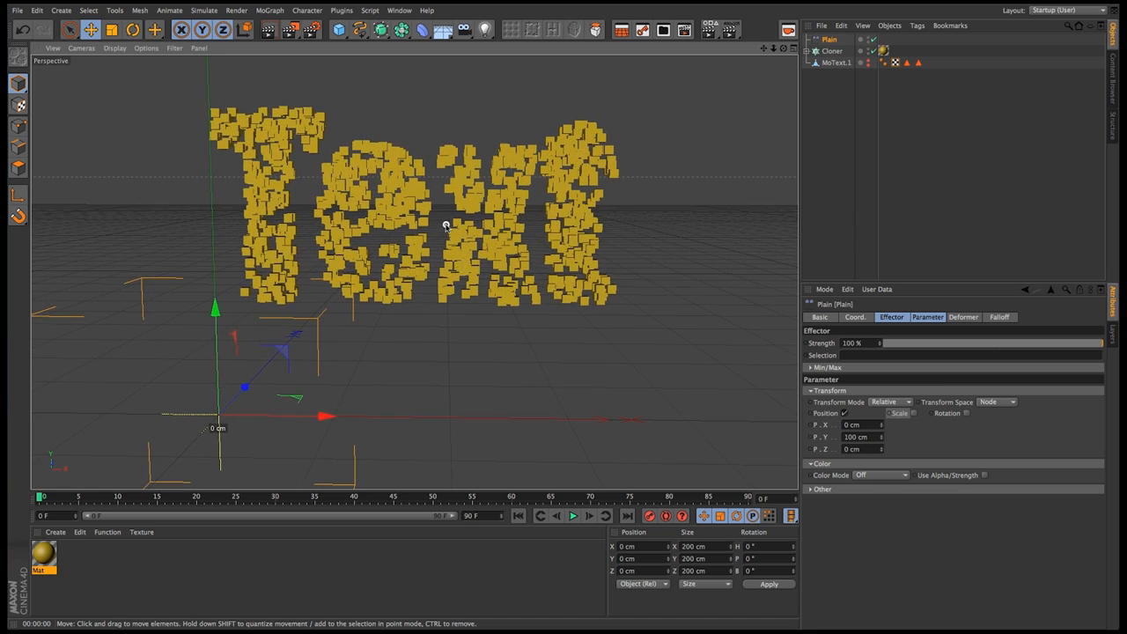
pyautogui.moveTo(447, 227)
pyautogui.keyDown('alt'); pyautogui.mouseDown()
pyautogui.moveTo(464, 239)
pyautogui.moveTo(463, 269)
pyautogui.mouseUp(); pyautogui.keyUp('alt')
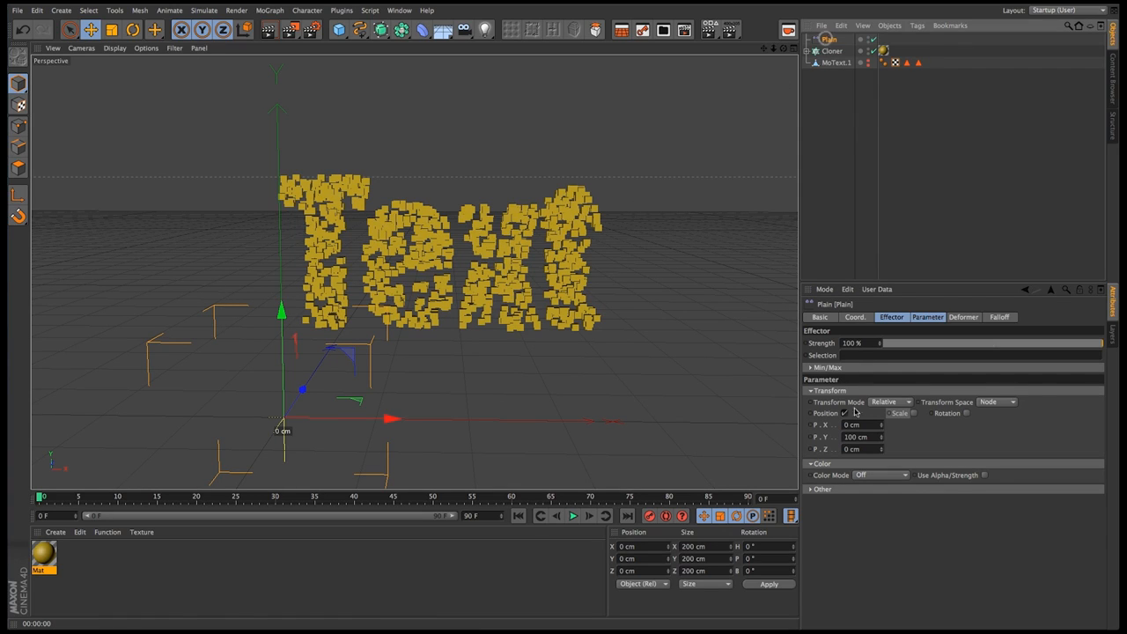
pyautogui.click(1000, 318)
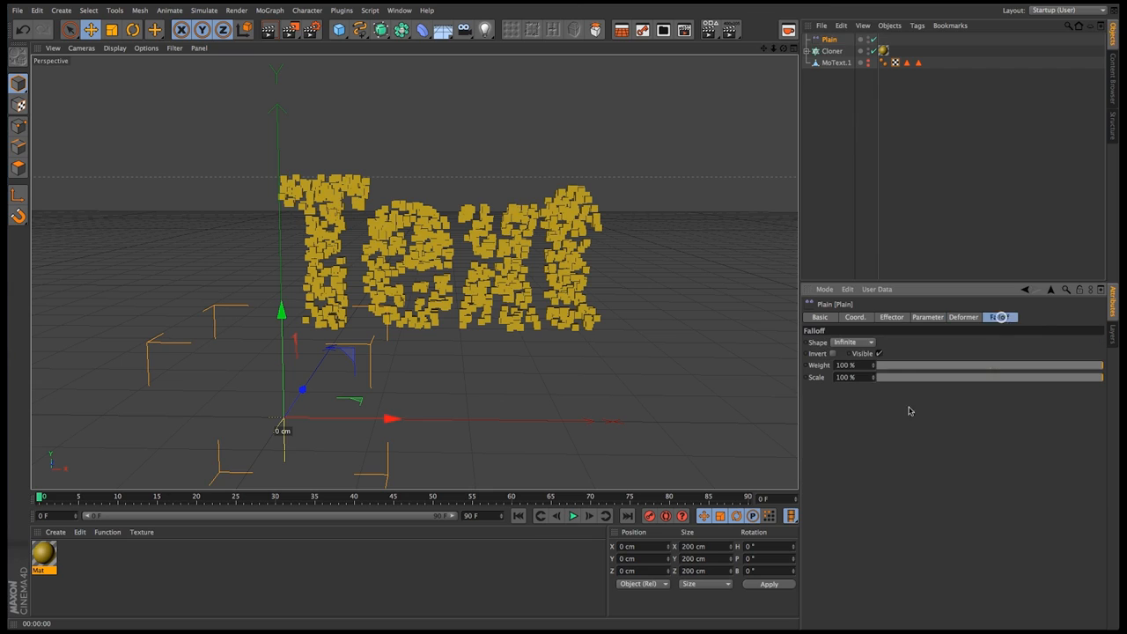
pyautogui.click(854, 342)
pyautogui.click(859, 366)
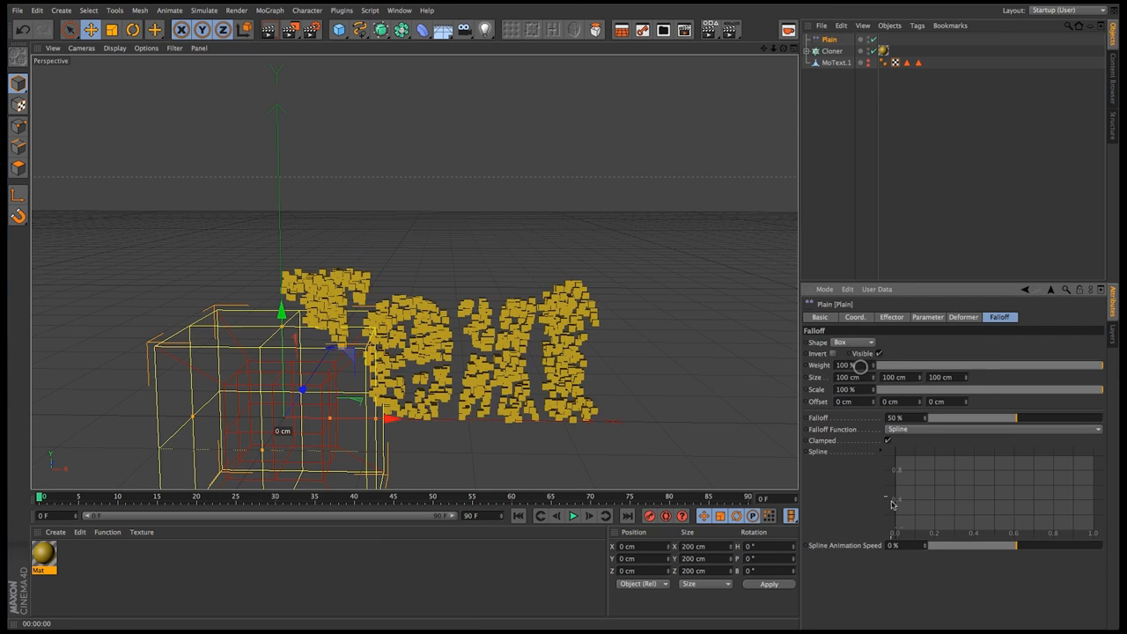
# Disable the Plain effector's position change and give it a User Defined color of gray, RGB 101, 101, 101
pyautogui.click(928, 317)
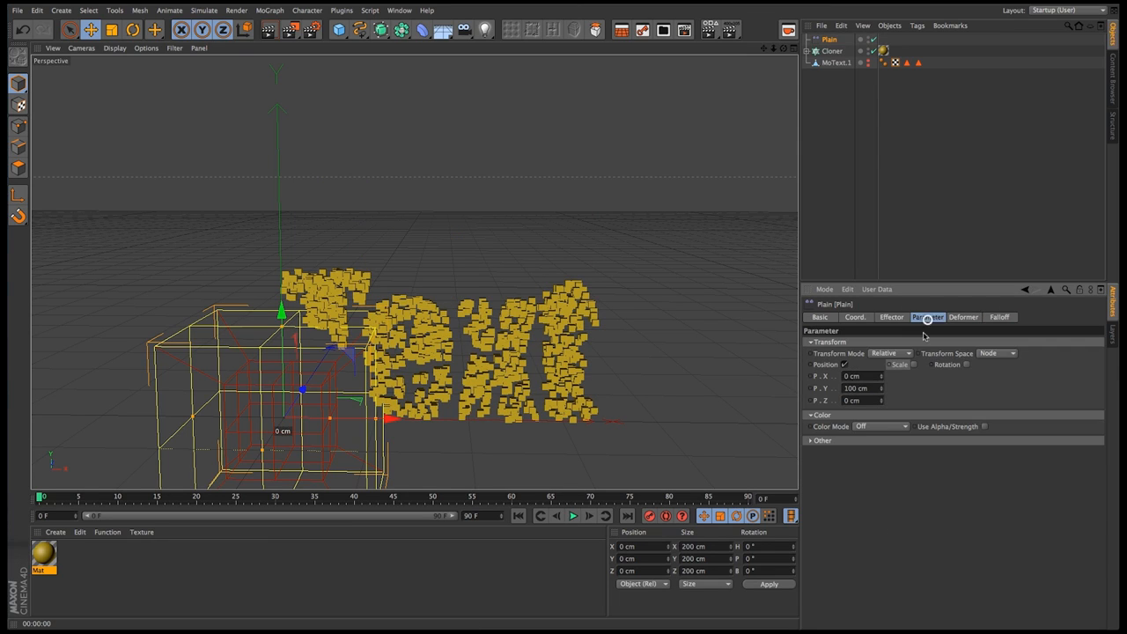
pyautogui.click(845, 364)
pyautogui.click(856, 390)
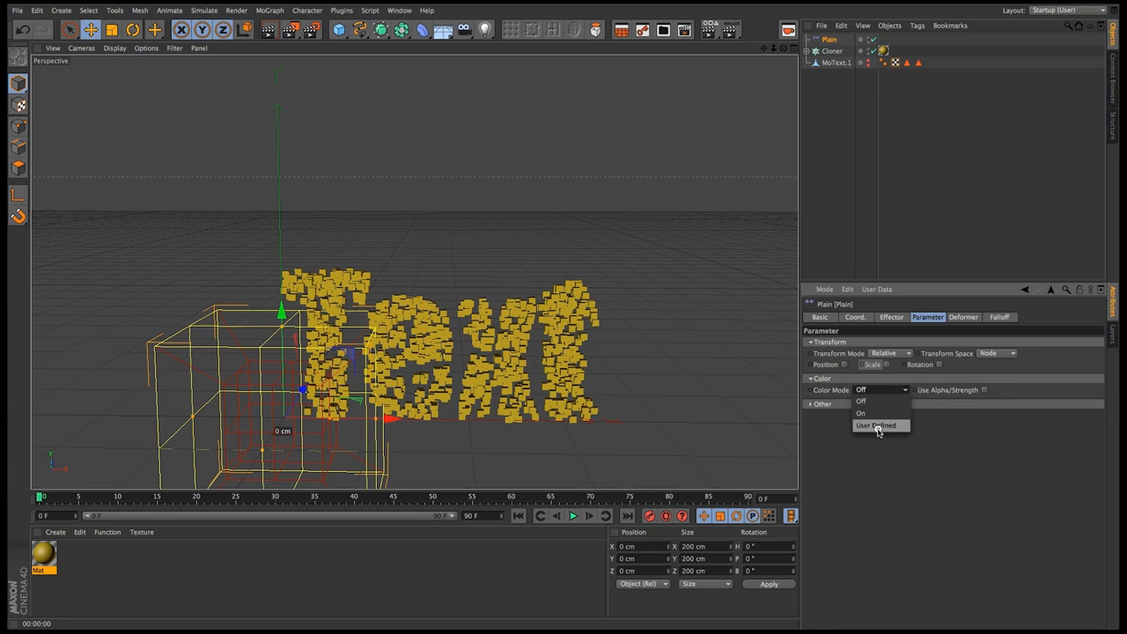
pyautogui.click(876, 427)
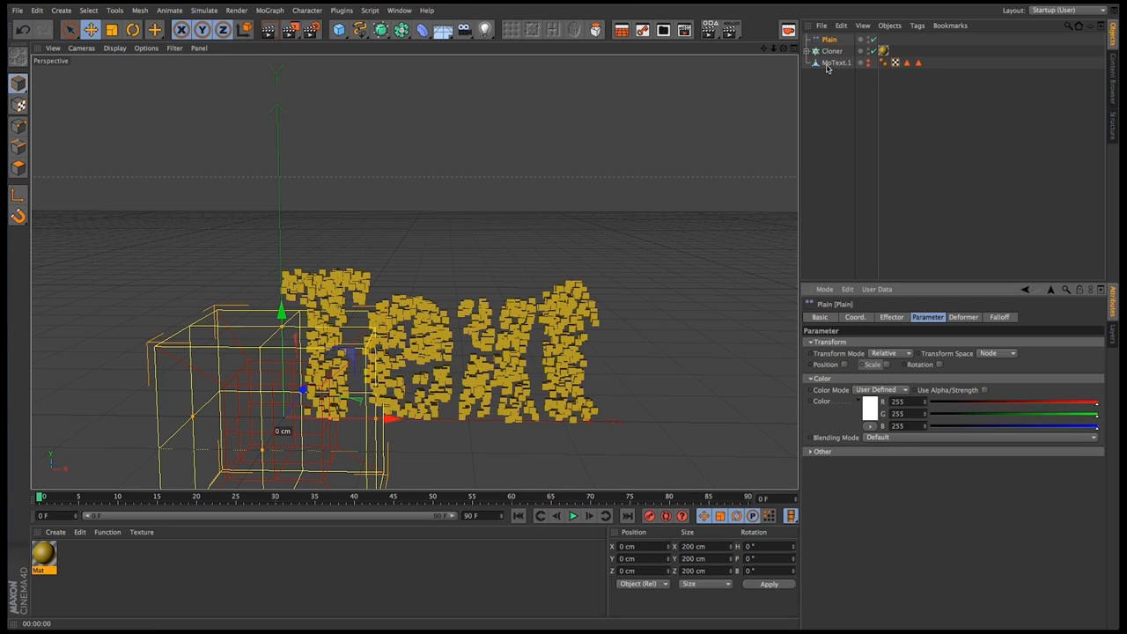
pyautogui.click(868, 410)
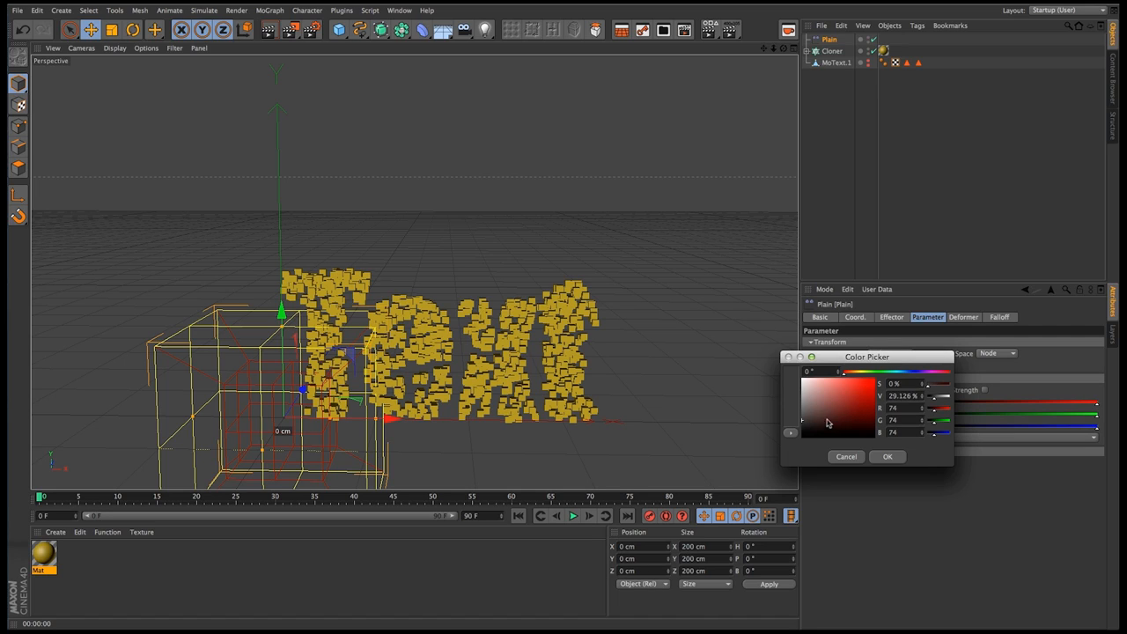
pyautogui.moveTo(823, 418); pyautogui.dragTo(787, 413)
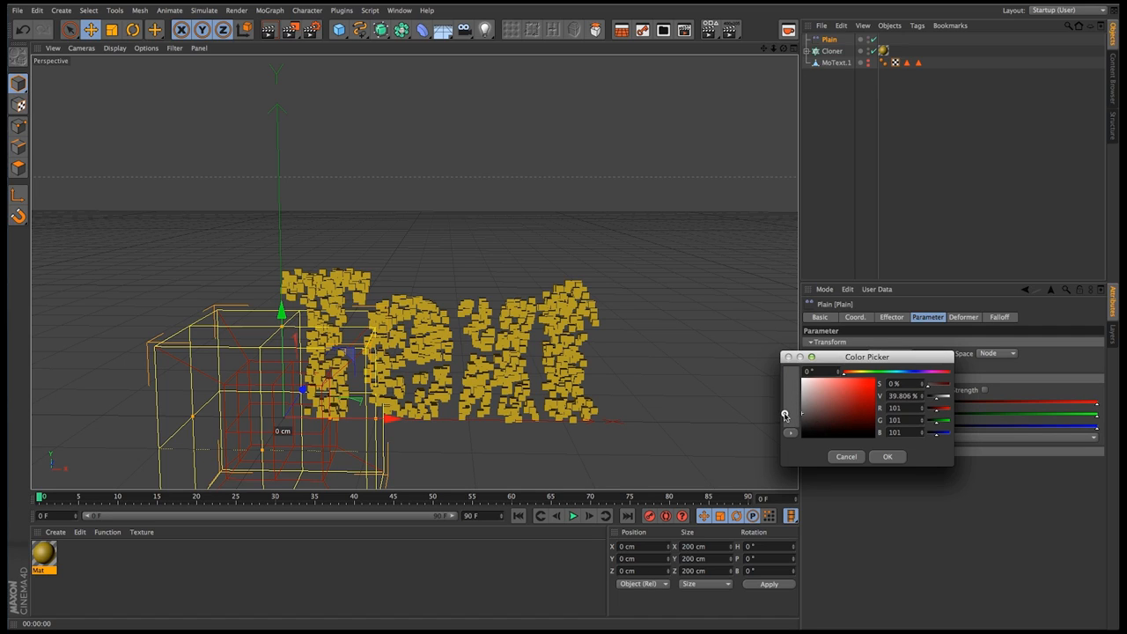
pyautogui.click(888, 456)
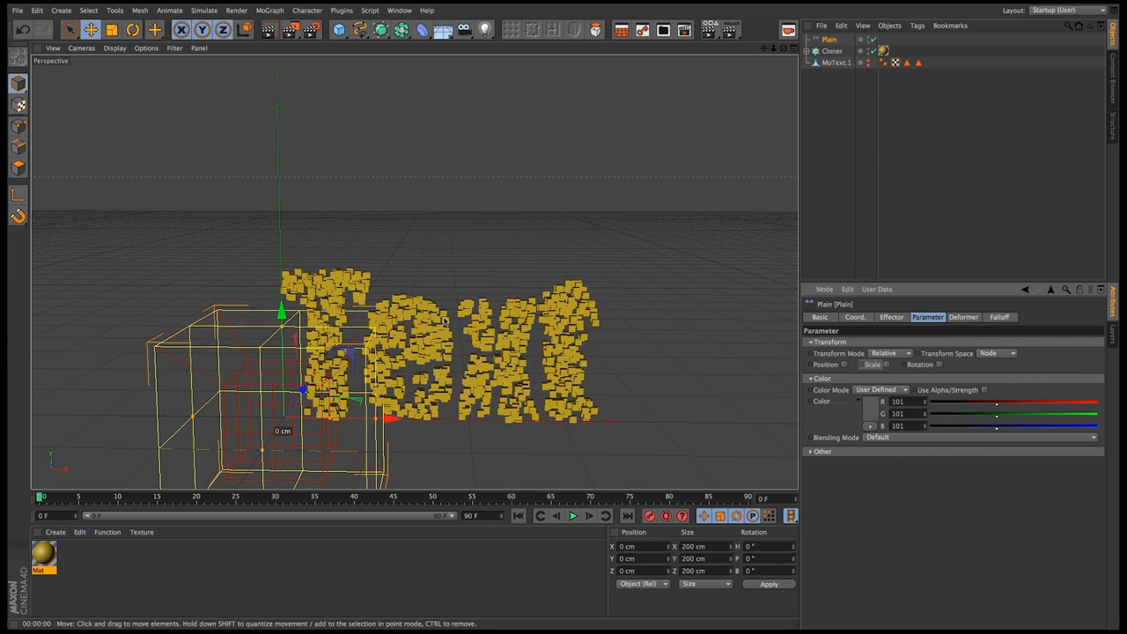
# Set the Plain effector's falloff to 0% and raise the effector to about 87 cm in Y
pyautogui.click(998, 317)
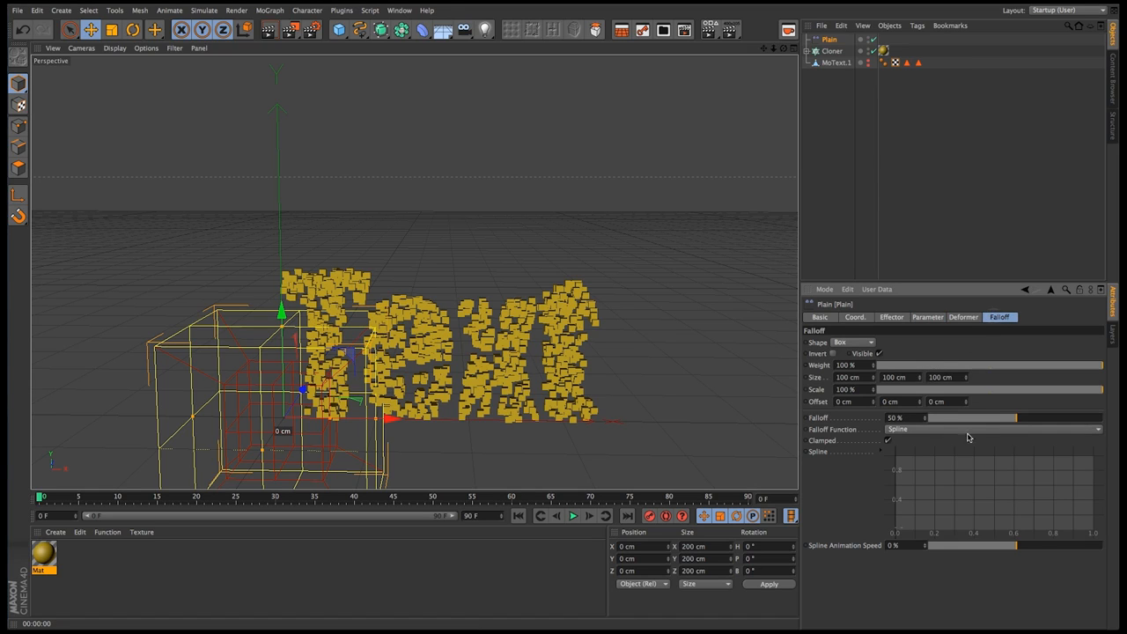
pyautogui.moveTo(997, 421); pyautogui.dragTo(865, 426)
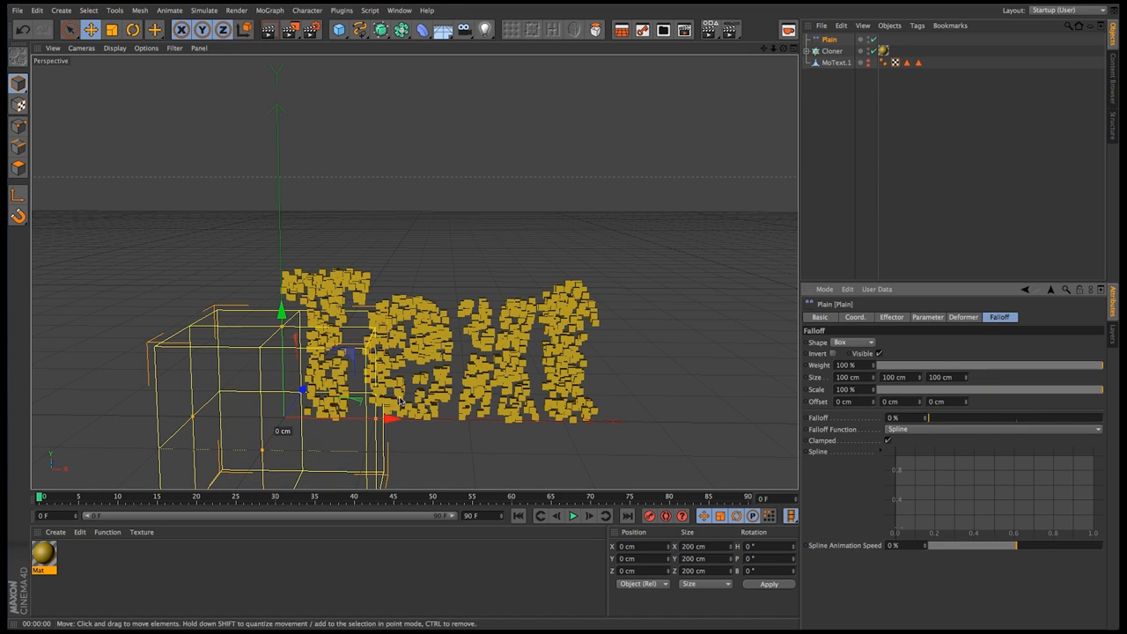
pyautogui.moveTo(282, 310); pyautogui.dragTo(293, 248)
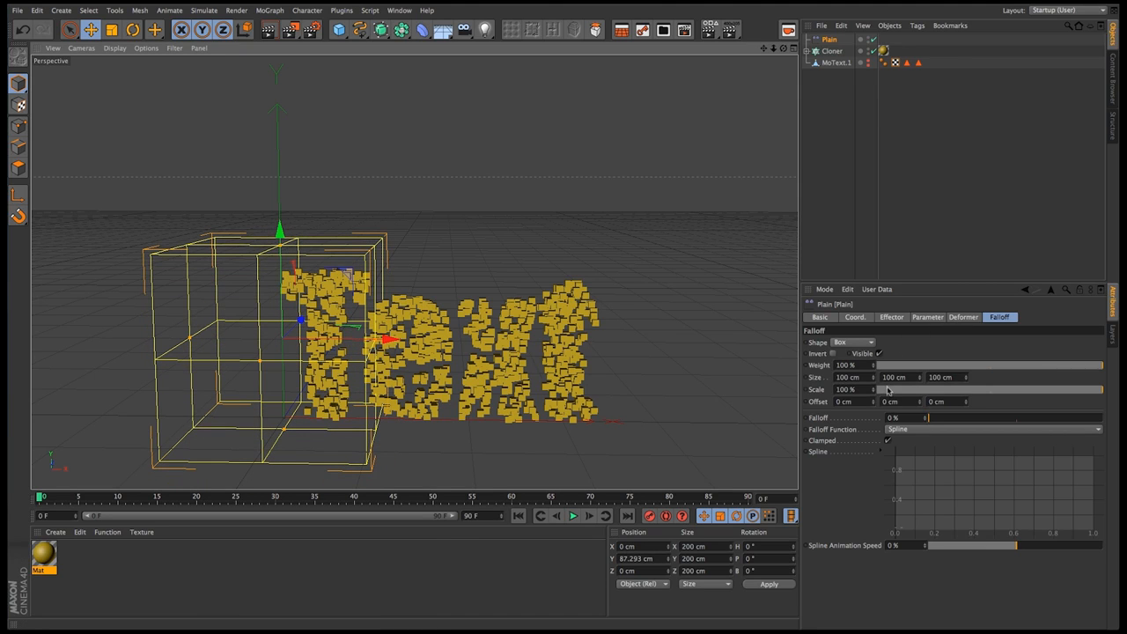
# Set the falloff box size to 48, 63 and 96 cm and move it over the letter e, at about 138 cm in X
pyautogui.moveTo(874, 381); pyautogui.dragTo(898, 381)
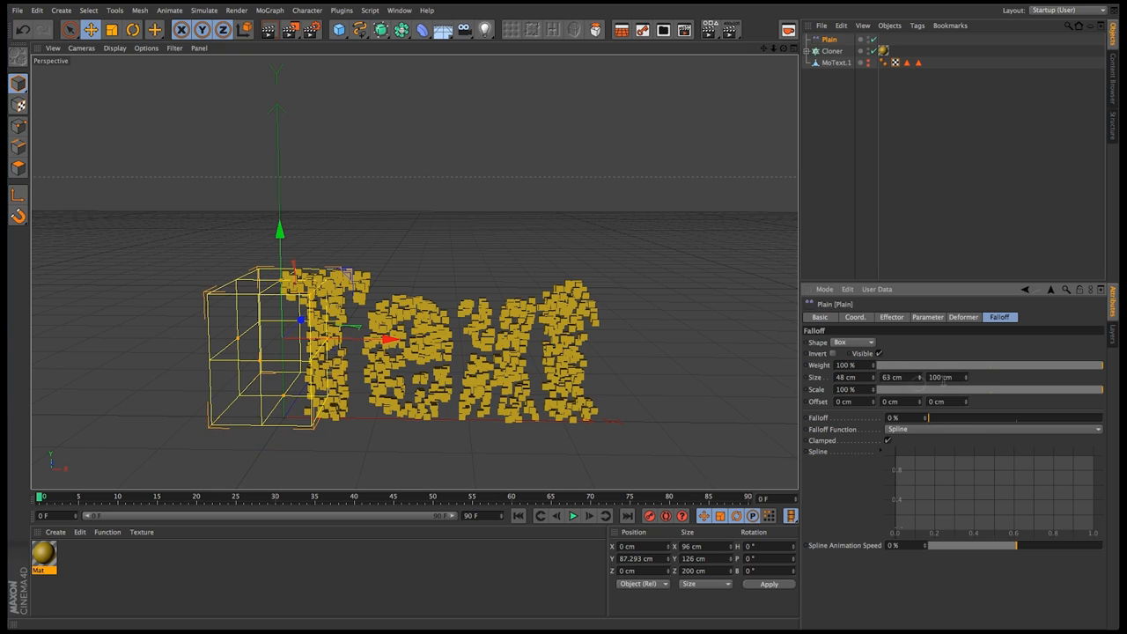
pyautogui.moveTo(966, 382); pyautogui.dragTo(962, 381)
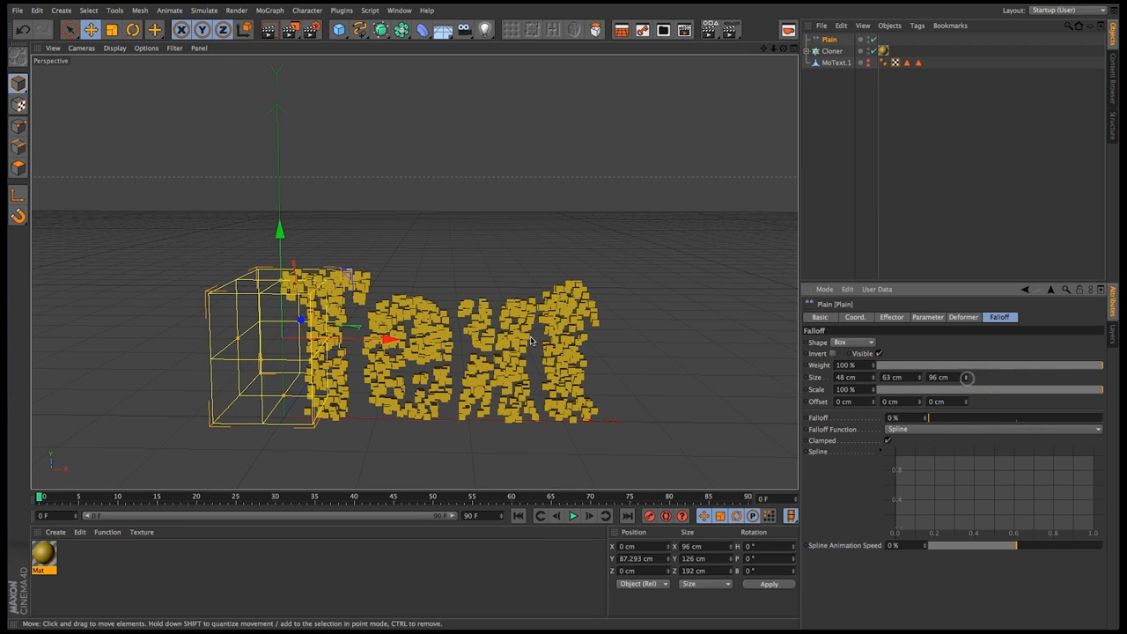
pyautogui.moveTo(362, 342); pyautogui.dragTo(489, 337)
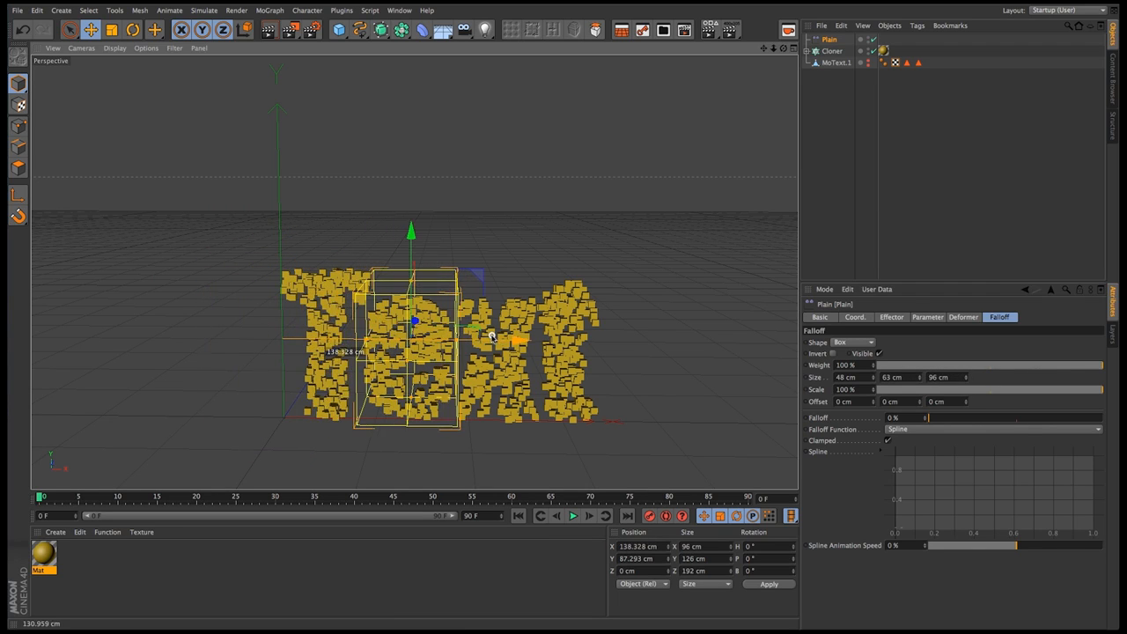
# Scale the Plain effector's box down uniformly to about 71 by 94 by 143 cm over the letter e
pyautogui.press('t')
pyautogui.moveTo(509, 271); pyautogui.dragTo(431, 351)
pyautogui.scroll(4, 440, 326)
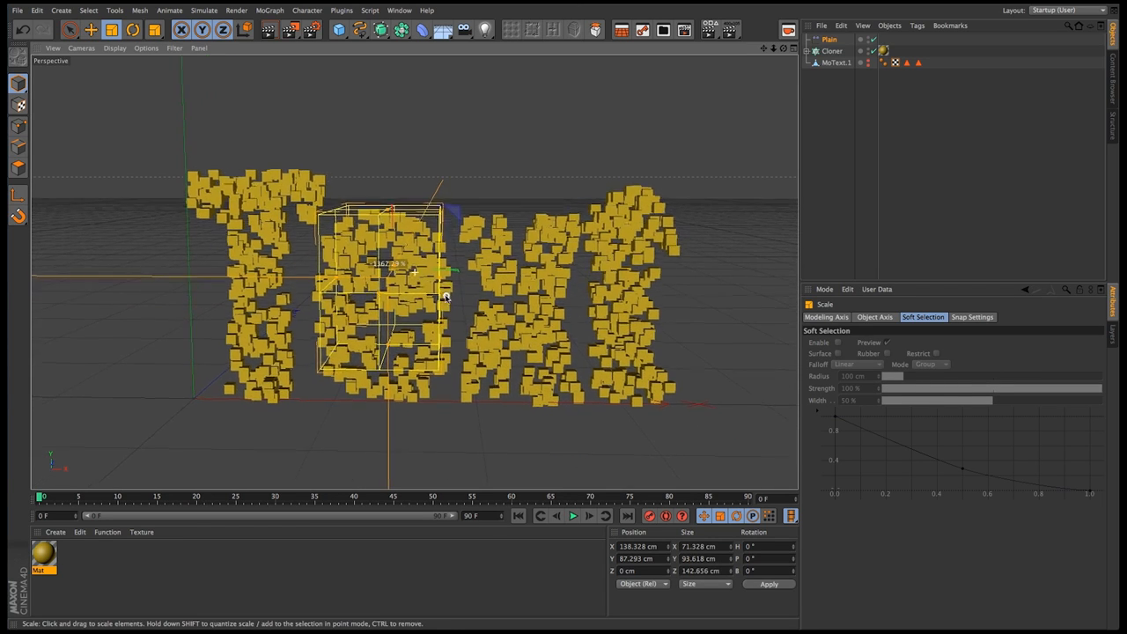
pyautogui.moveTo(425, 277)
pyautogui.keyDown('alt'); pyautogui.mouseDown()
pyautogui.moveTo(428, 266)
pyautogui.moveTo(411, 261)
pyautogui.mouseUp(); pyautogui.keyUp('alt')
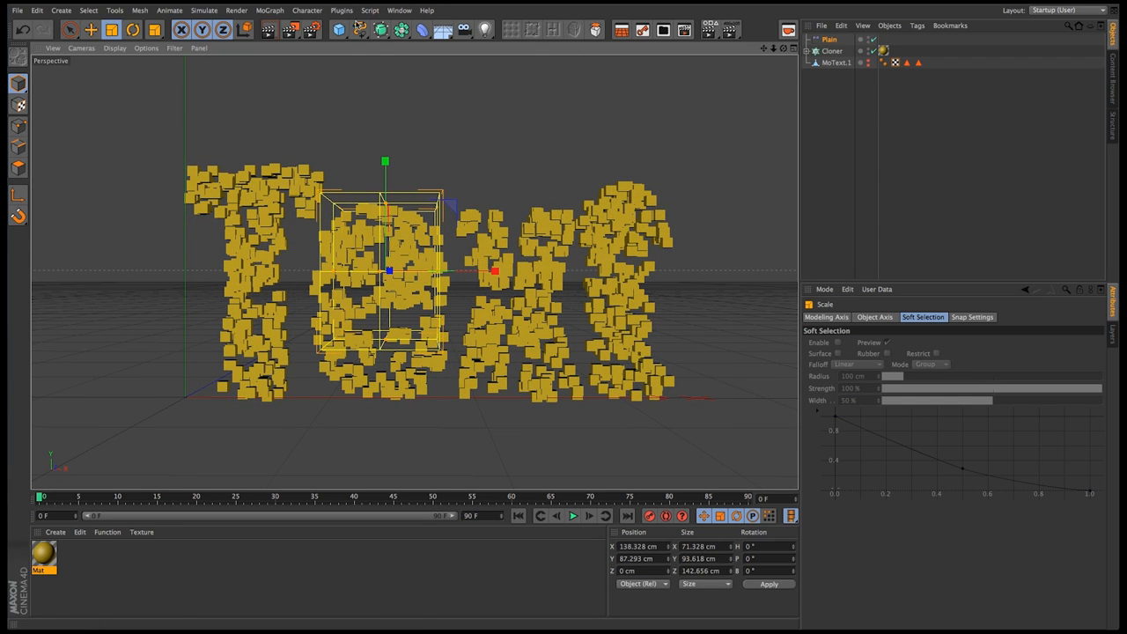
# Check the Cloner's list of effectors and render the perspective view
pyautogui.click(832, 51)
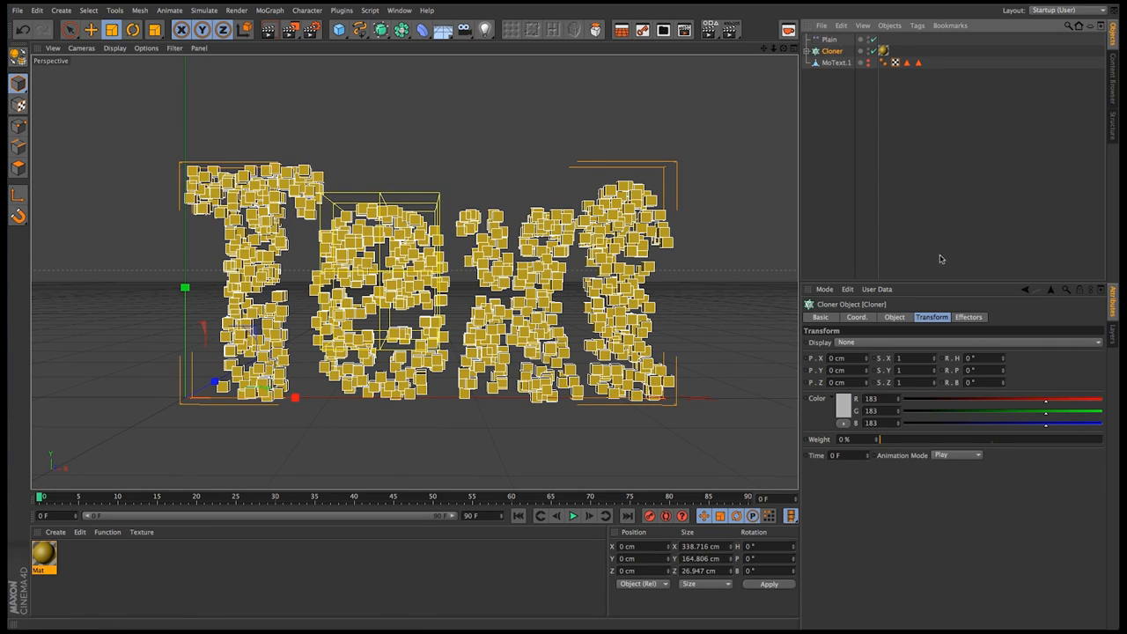
pyautogui.click(969, 317)
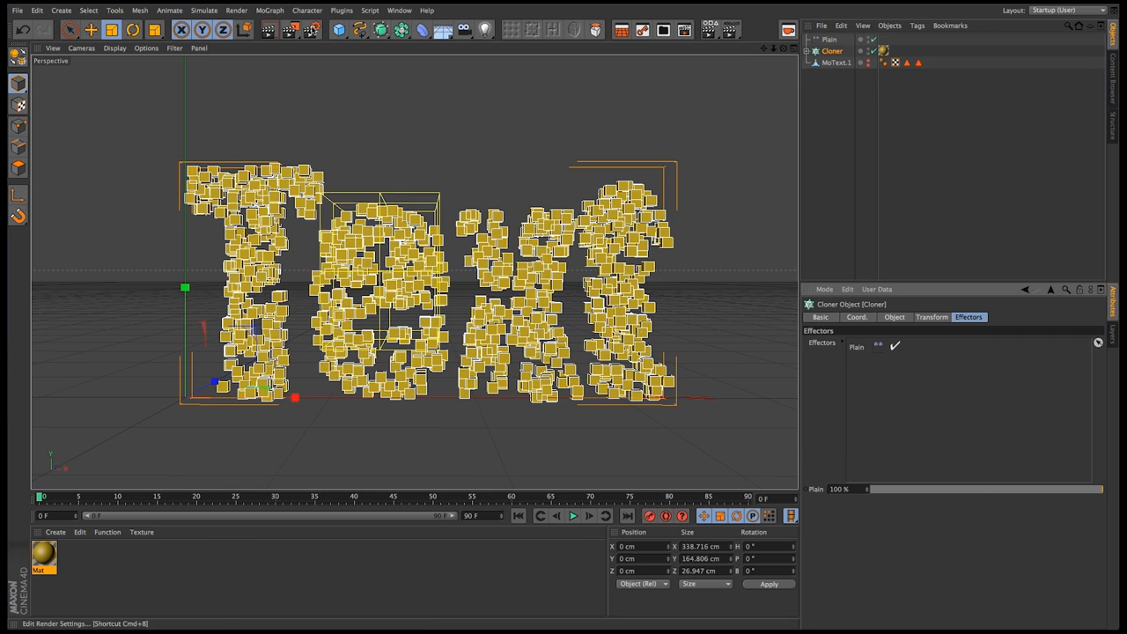
pyautogui.click(269, 32)
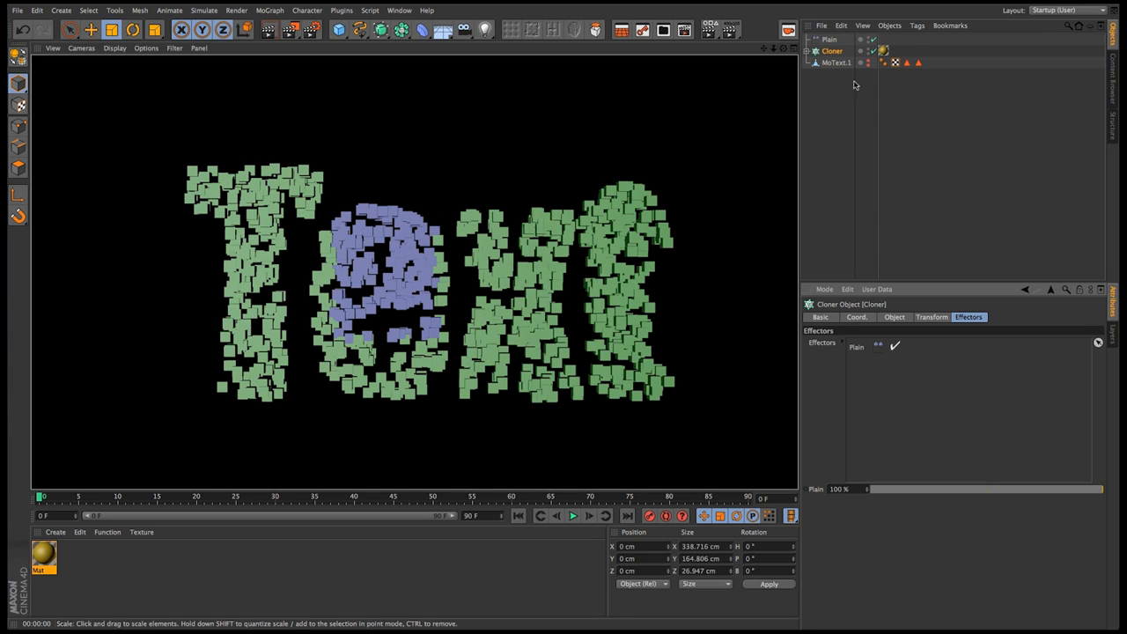
# Duplicate the Plain effector and add the copy to the Cloner's list of effectors
pyautogui.click(828, 40)
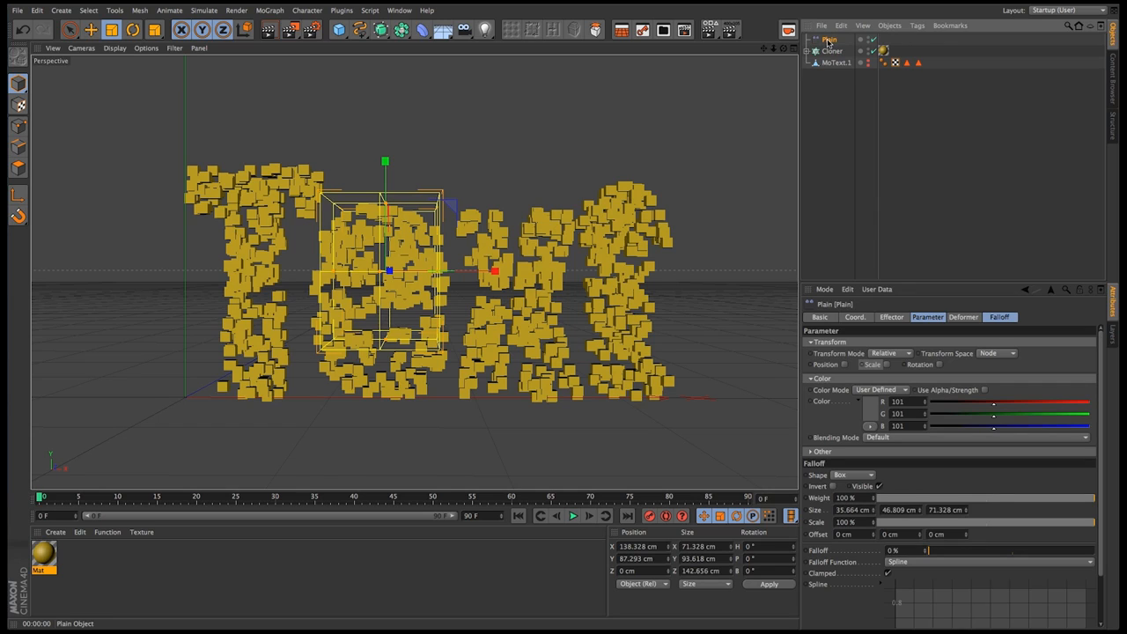
pyautogui.press('super+c')
pyautogui.press('super+v')
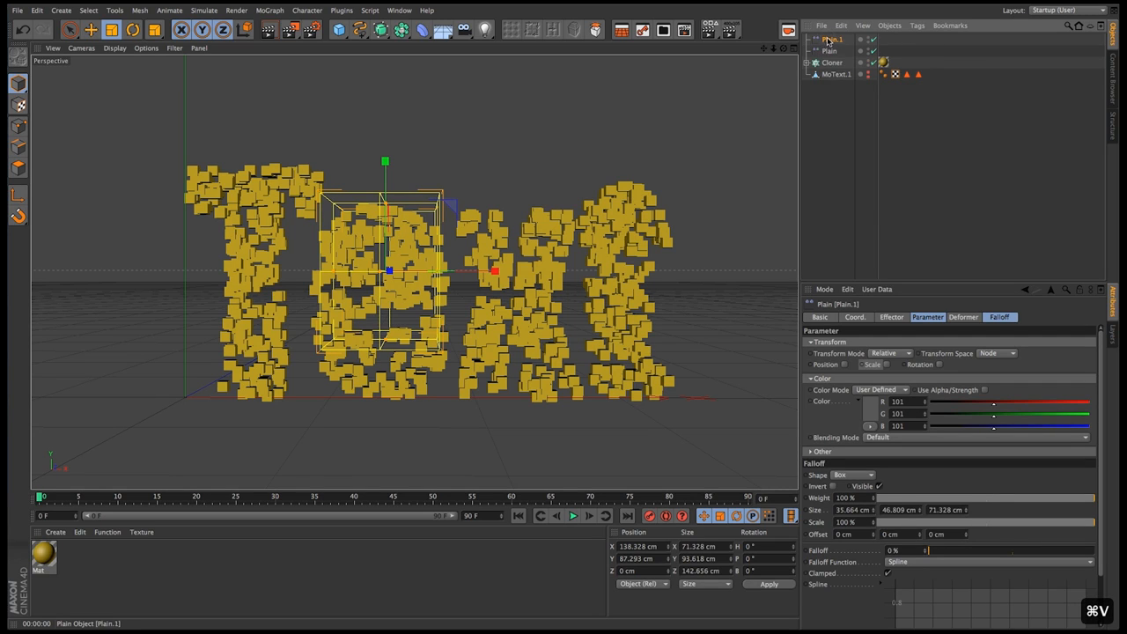
pyautogui.click(832, 62)
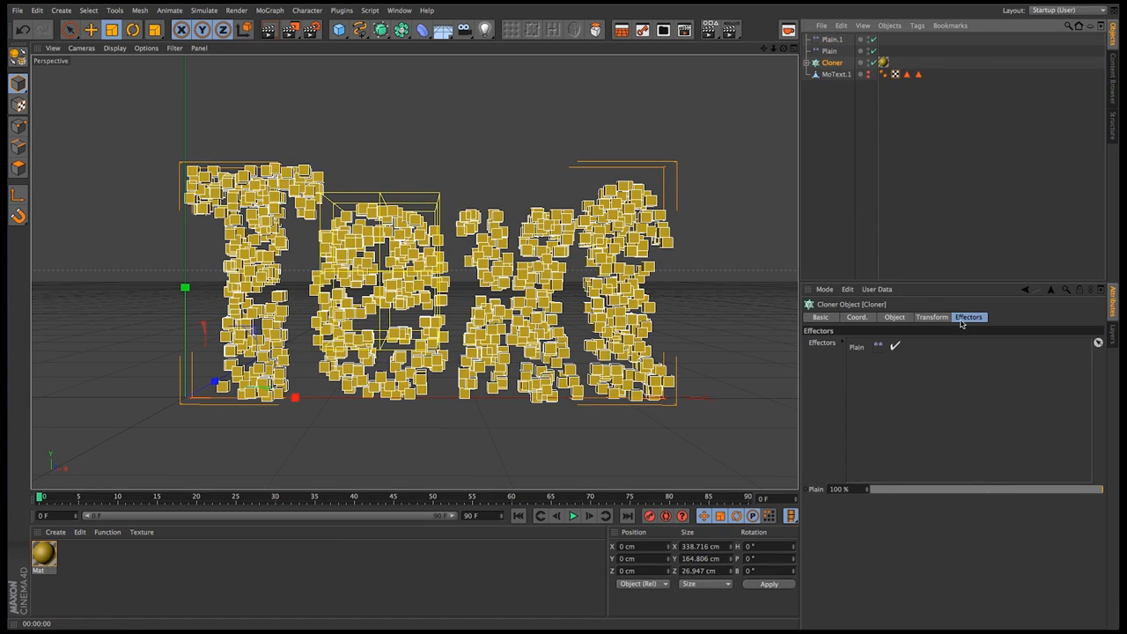
pyautogui.moveTo(827, 39); pyautogui.dragTo(857, 349)
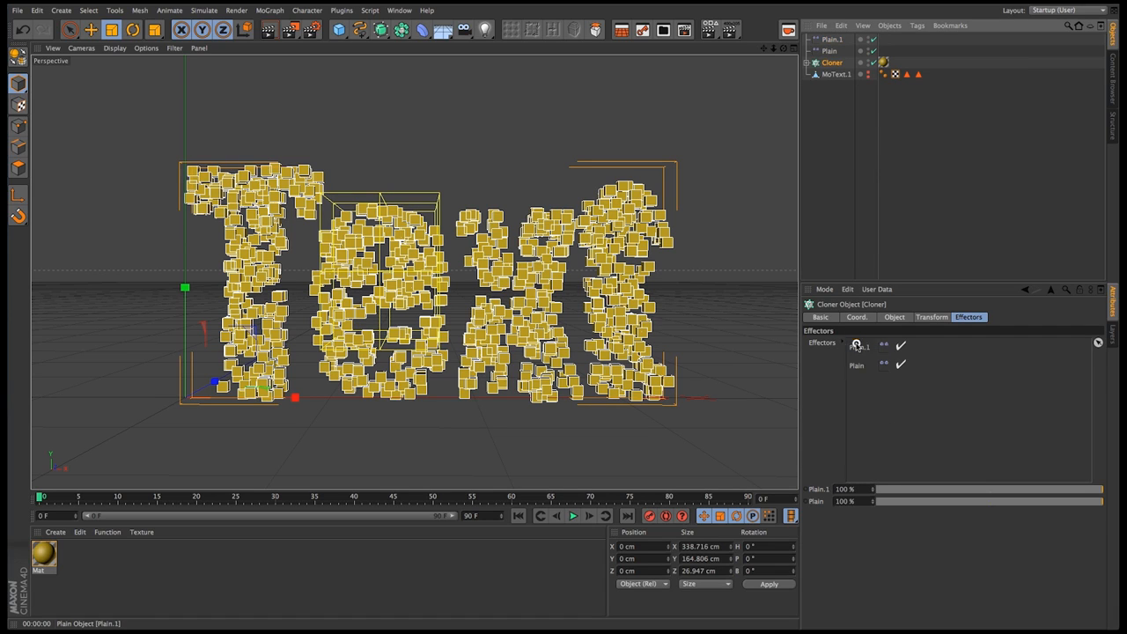
# Set the color of the Plain.1 effector to a light grey of RGB 183, 183, 183
pyautogui.click(837, 40)
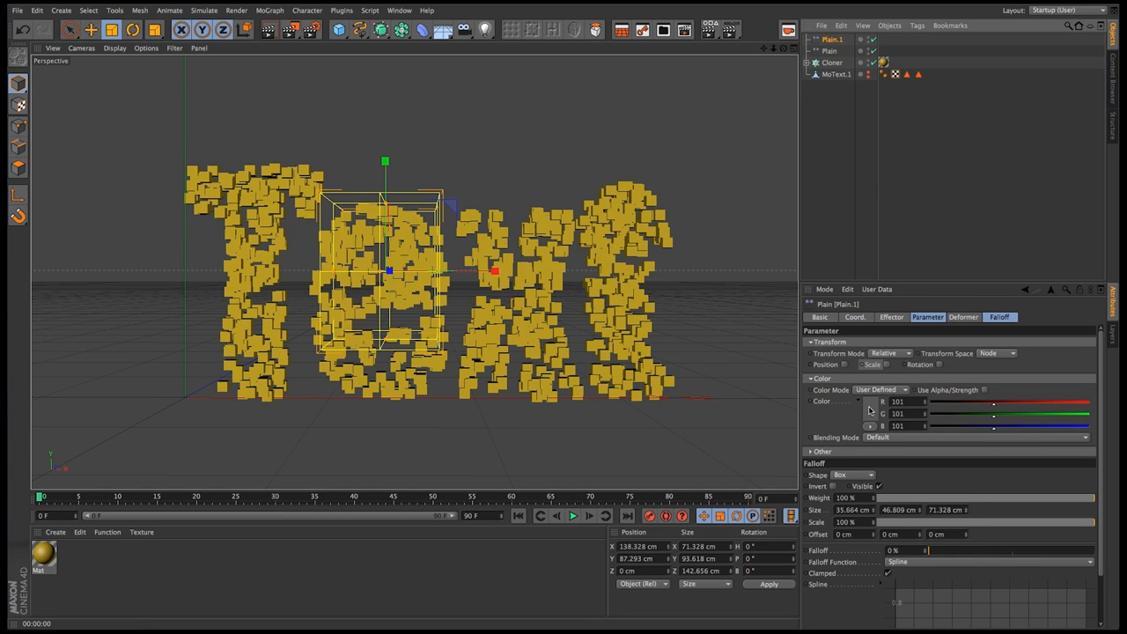
pyautogui.click(869, 411)
pyautogui.moveTo(809, 399); pyautogui.dragTo(798, 395)
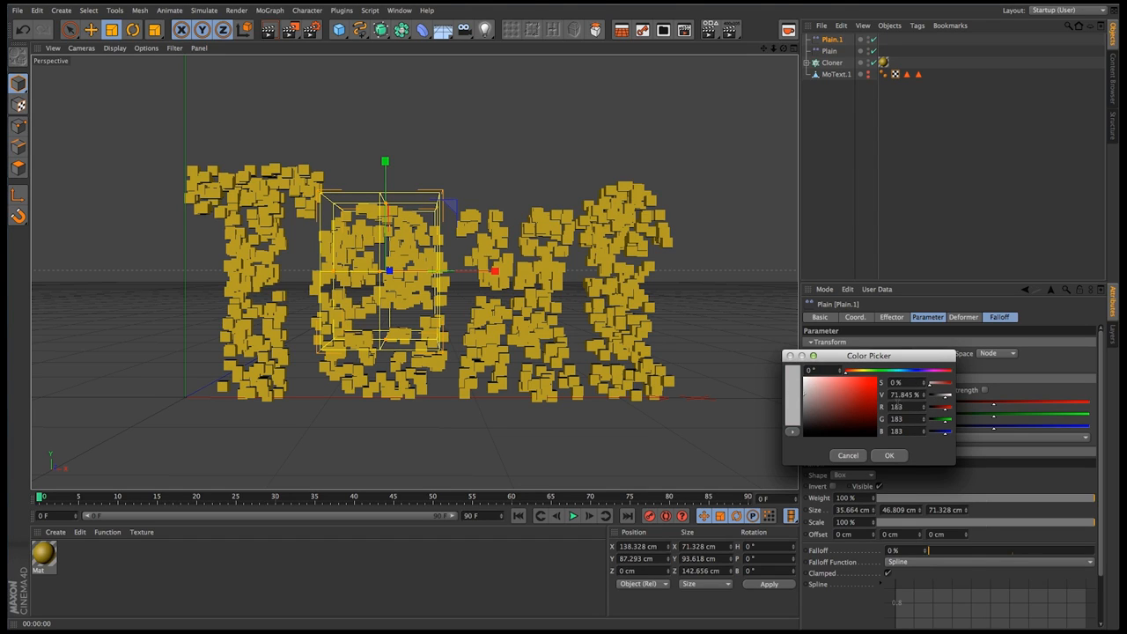
pyautogui.click(889, 455)
# Move the Plain.1 box over the lower part of the third letter, at about 226 cm X and 39 cm Y, and render the view
pyautogui.press('e')
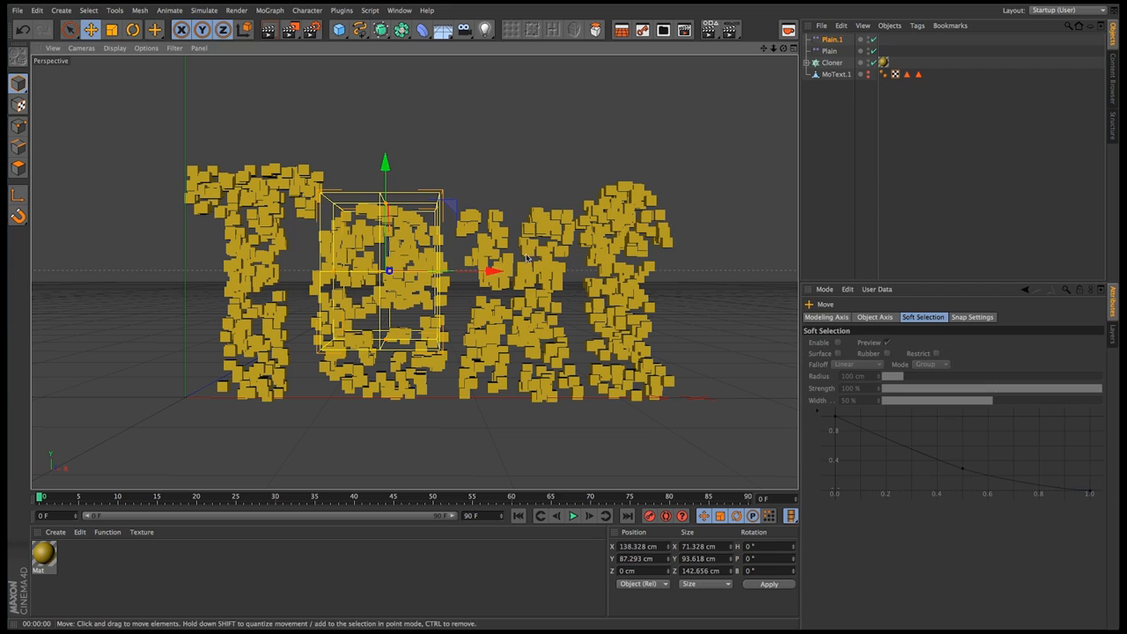
pyautogui.moveTo(490, 272); pyautogui.dragTo(607, 272)
pyautogui.moveTo(514, 176); pyautogui.dragTo(645, 389)
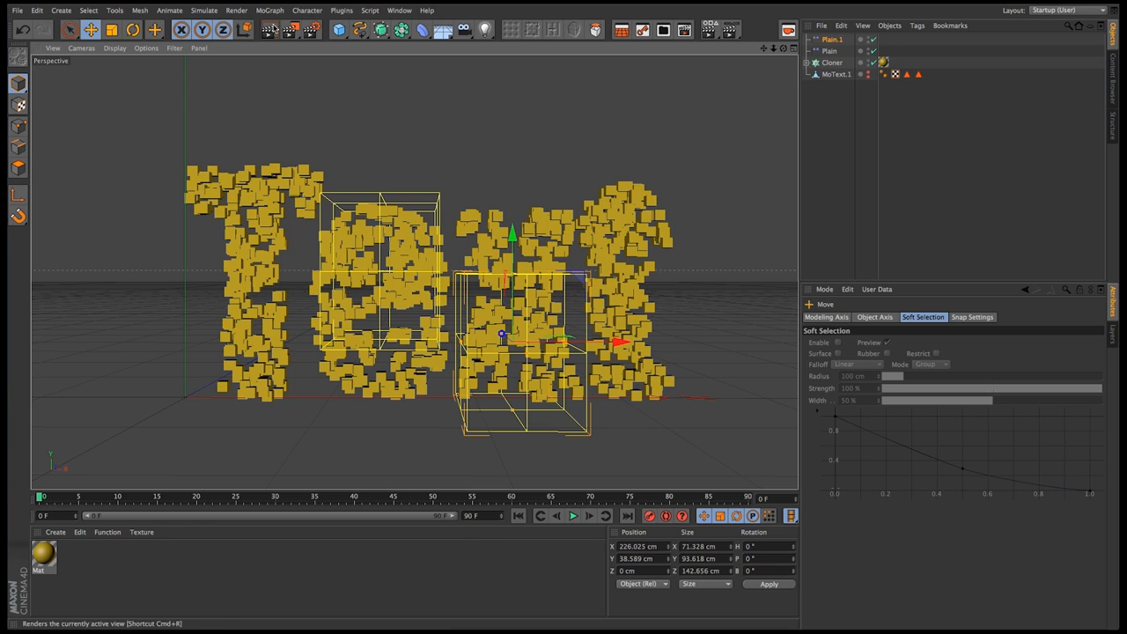
pyautogui.click(269, 31)
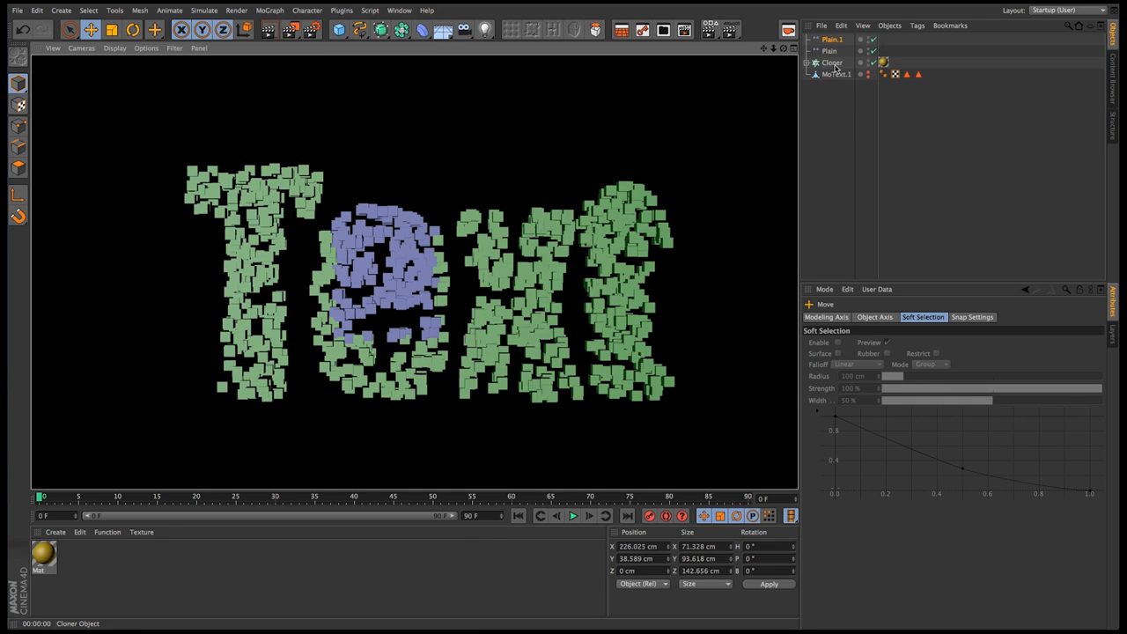
# Set the Cloner's transform color to black (RGB 0, 0, 0) and render the perspective view
pyautogui.click(832, 64)
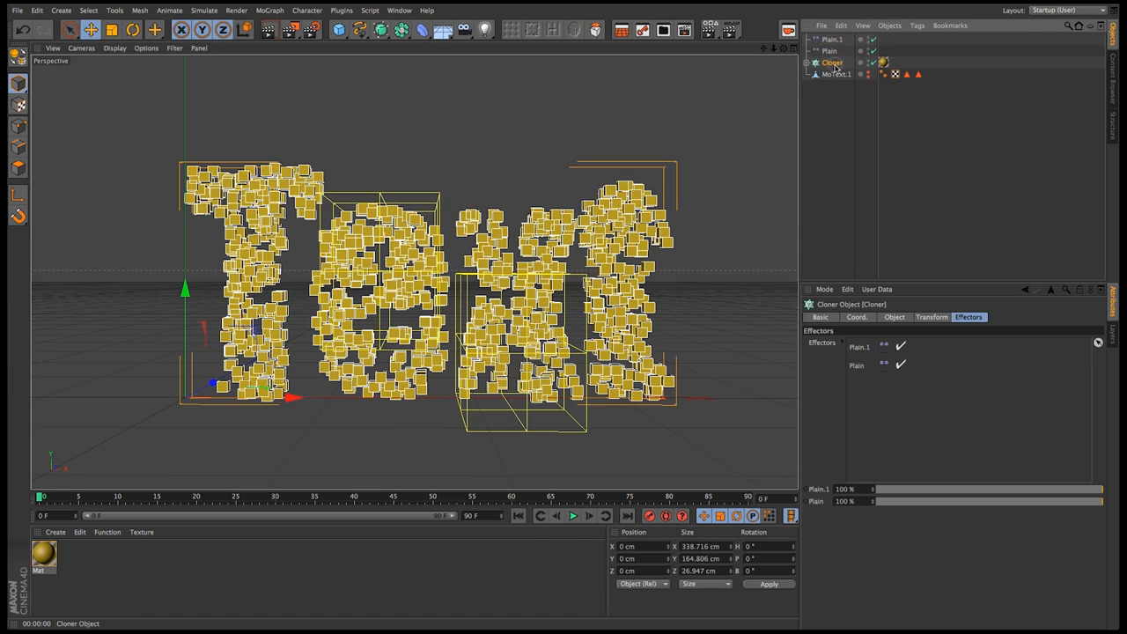
pyautogui.click(856, 317)
pyautogui.click(894, 317)
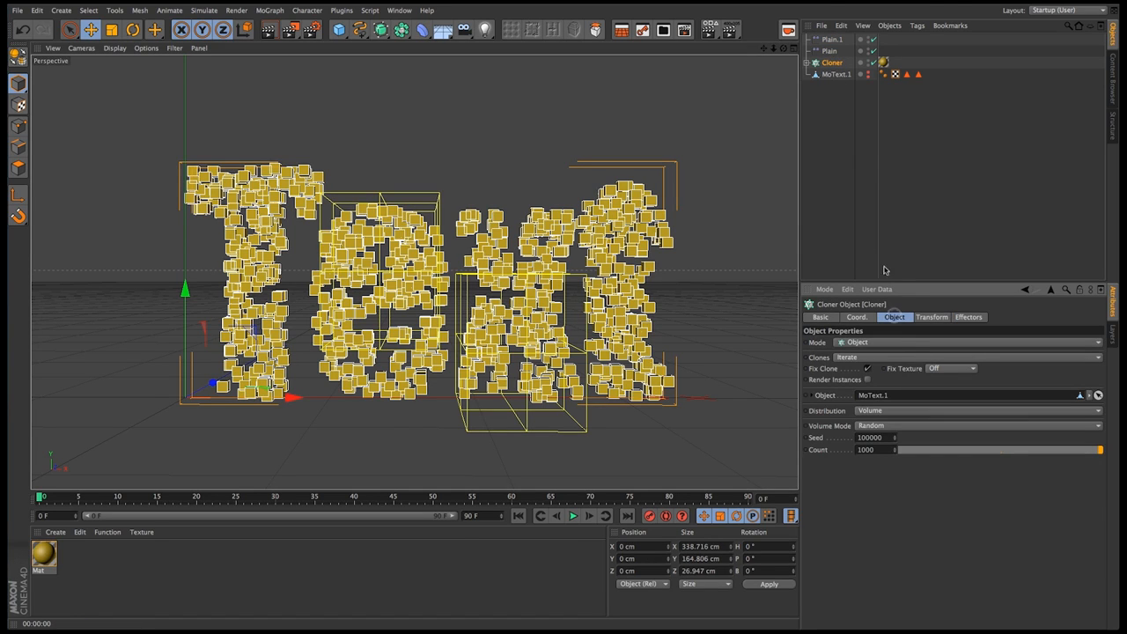
pyautogui.click(932, 317)
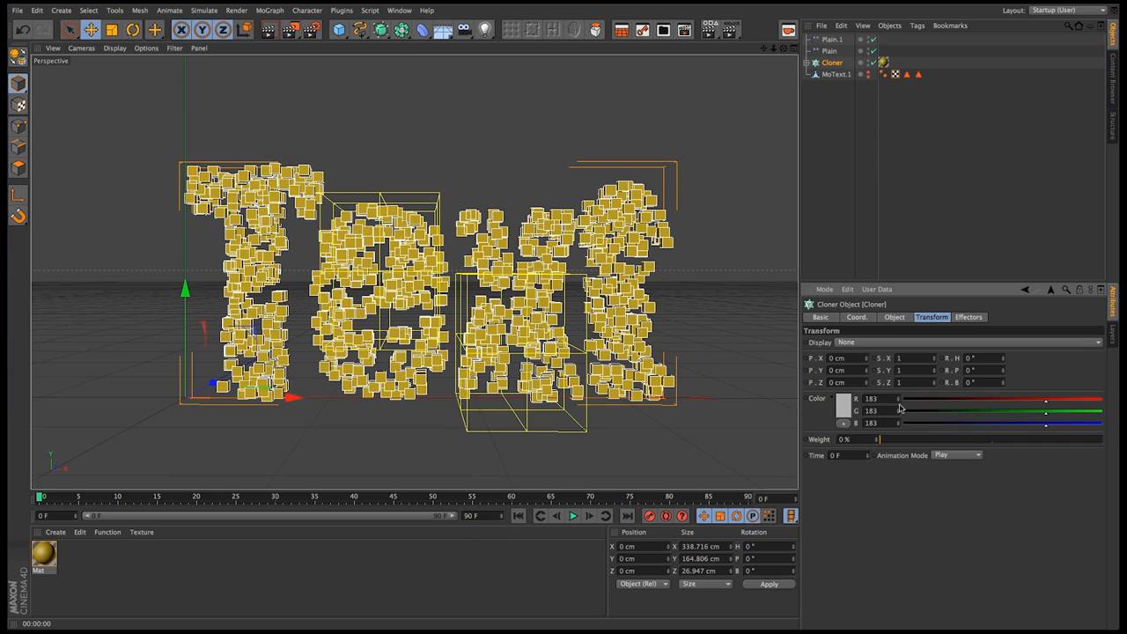
pyautogui.click(845, 406)
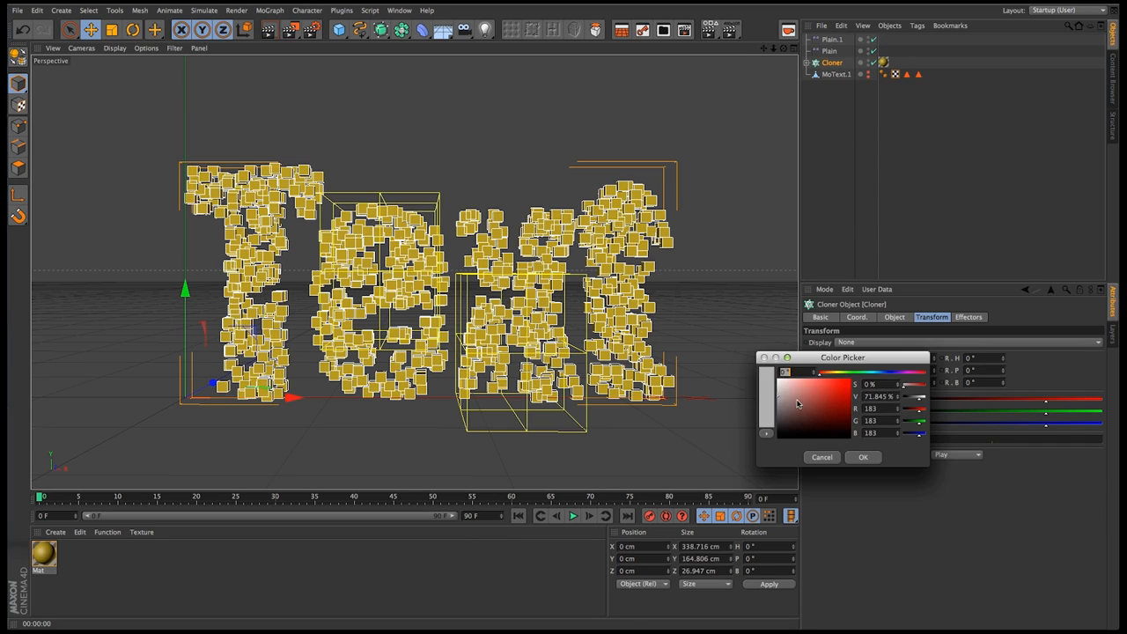
pyautogui.moveTo(801, 405); pyautogui.dragTo(690, 476)
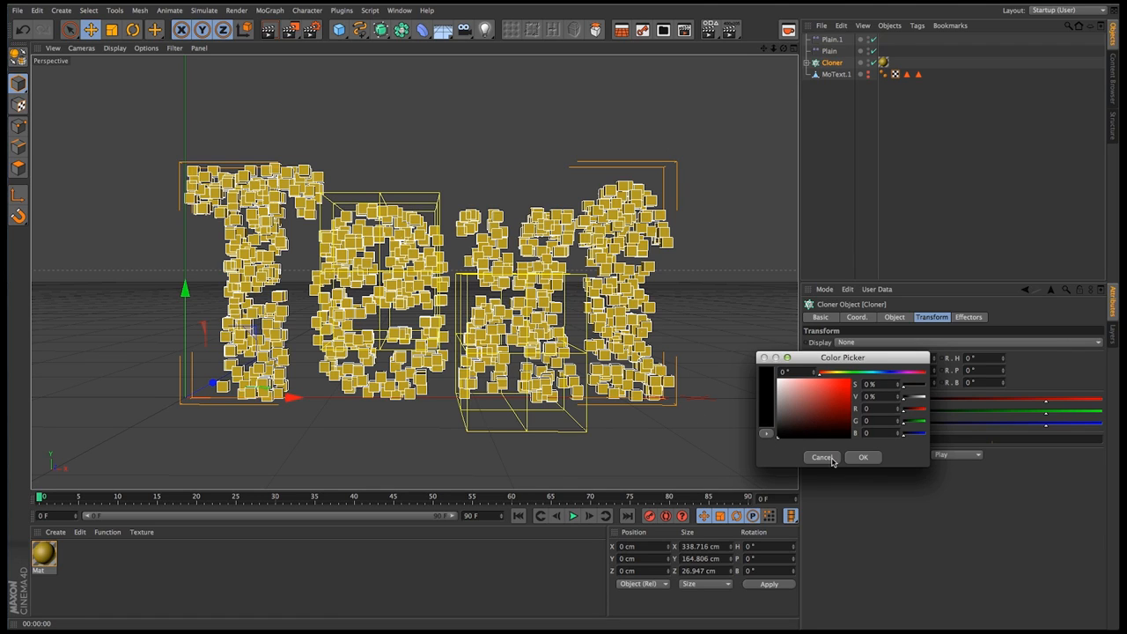
pyautogui.click(866, 458)
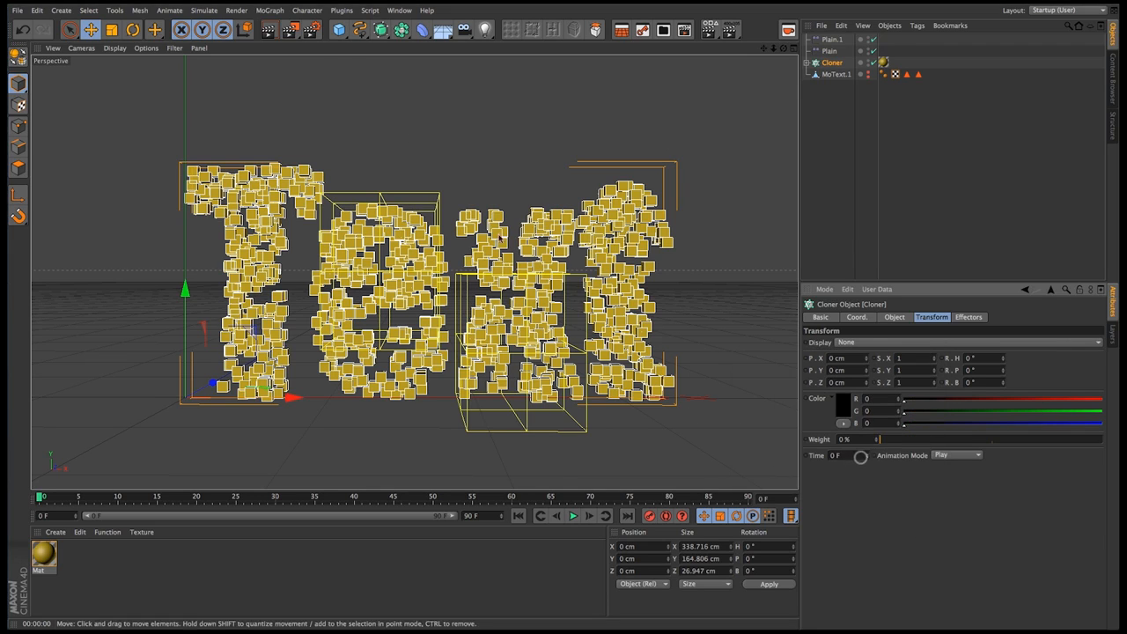
pyautogui.click(267, 29)
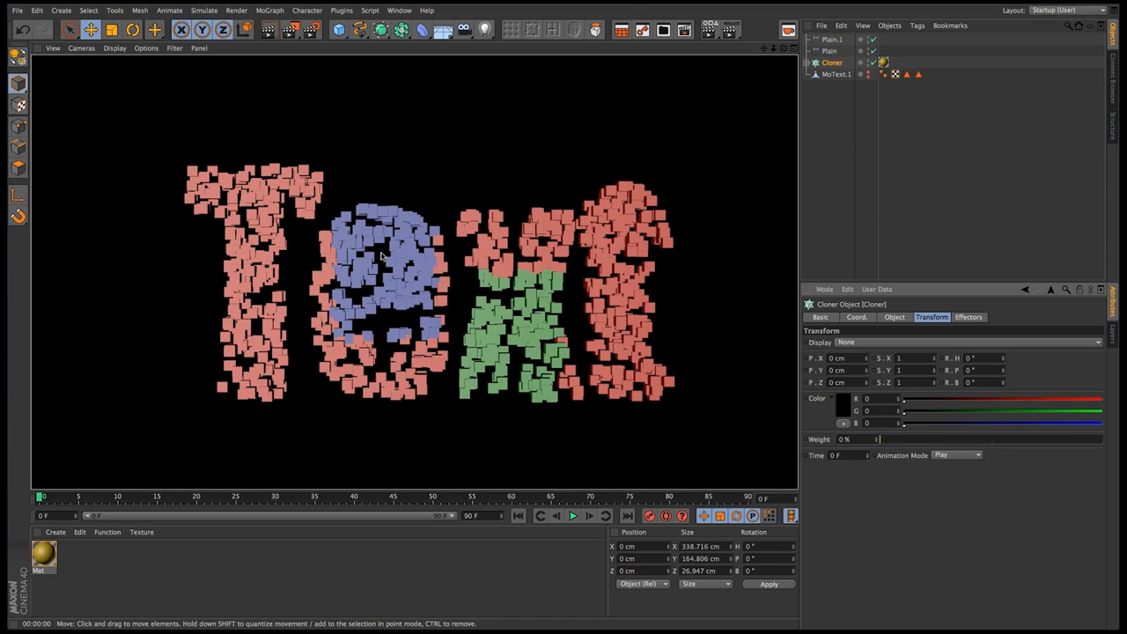
# Duplicate the Plain.1 effector and set the copy's color to white (RGB 255, 255, 255)
pyautogui.click(832, 40)
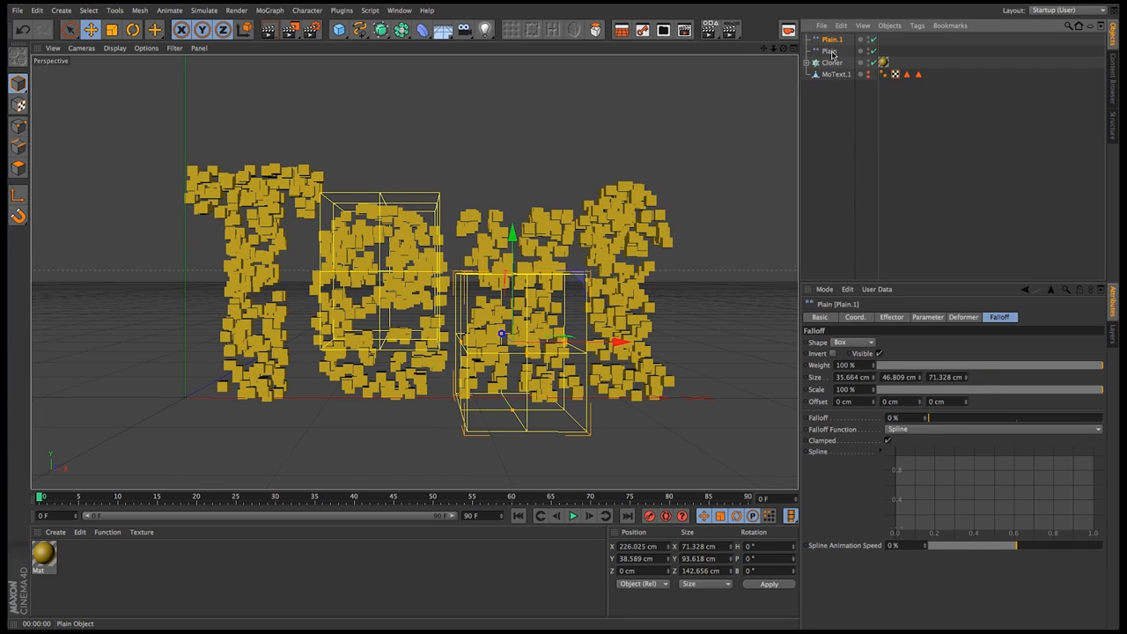
pyautogui.press('super+c')
pyautogui.press('super+v')
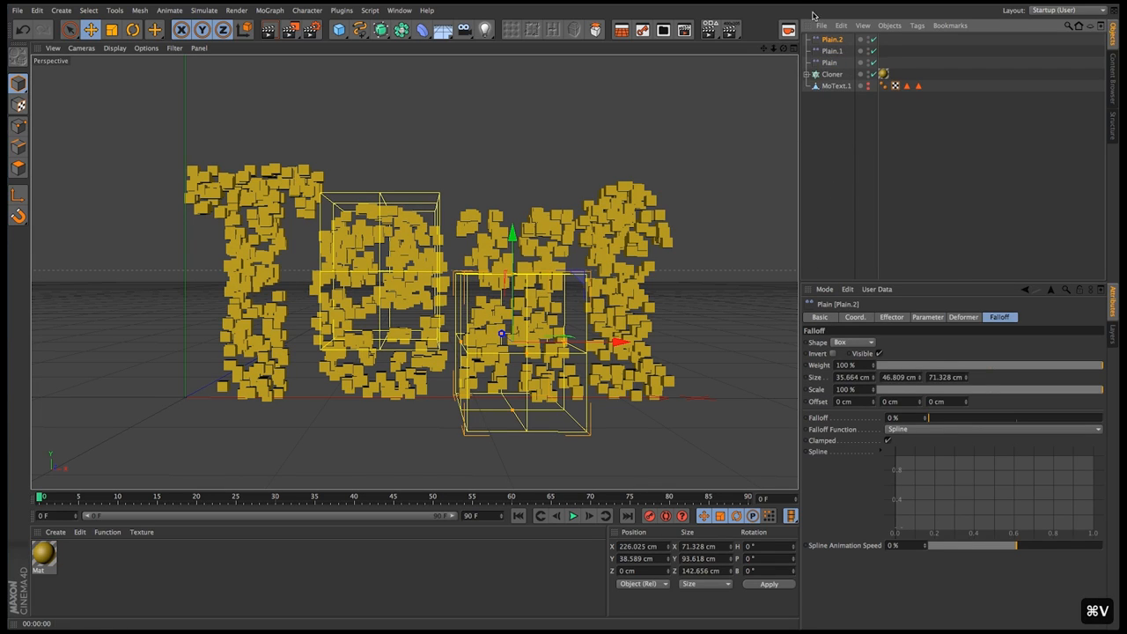
pyautogui.click(927, 317)
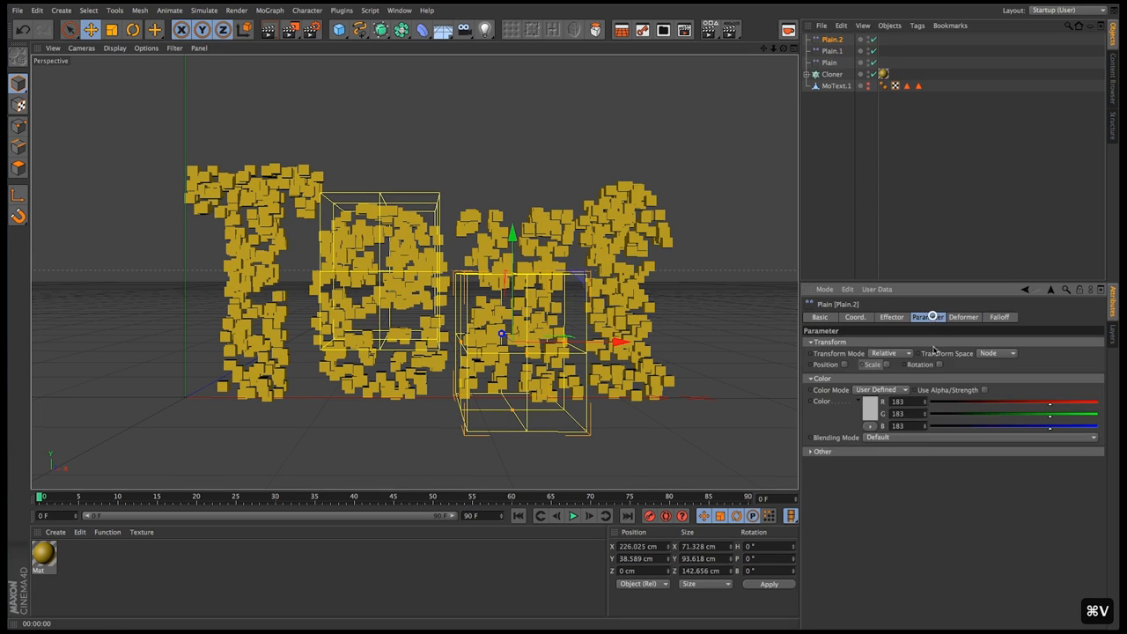
pyautogui.click(872, 409)
pyautogui.moveTo(872, 412); pyautogui.dragTo(718, 329)
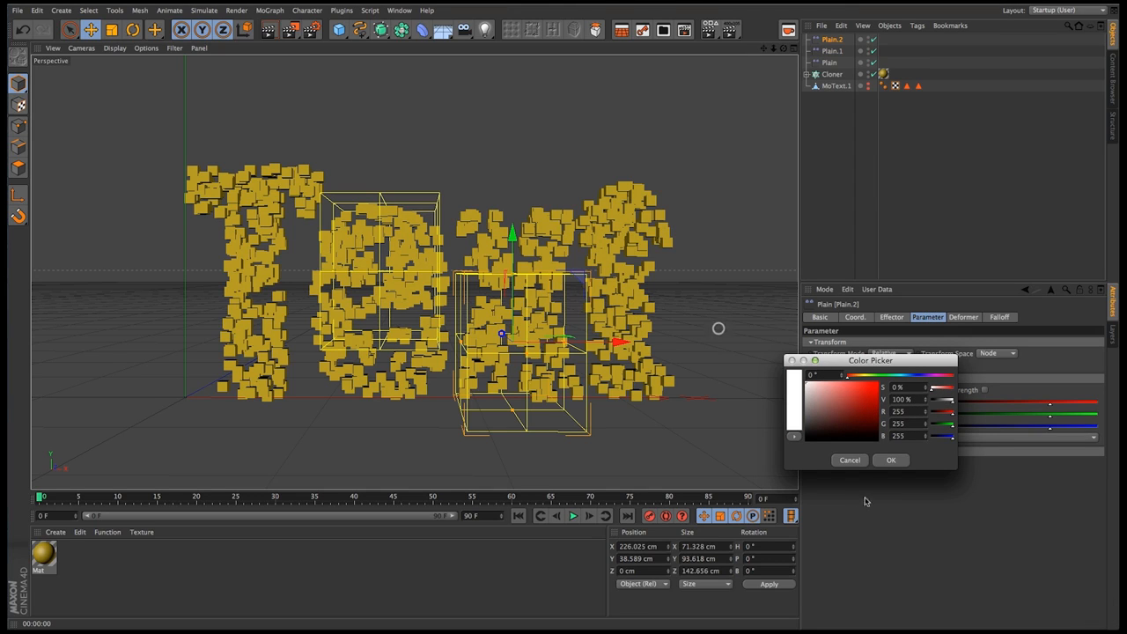
pyautogui.click(892, 460)
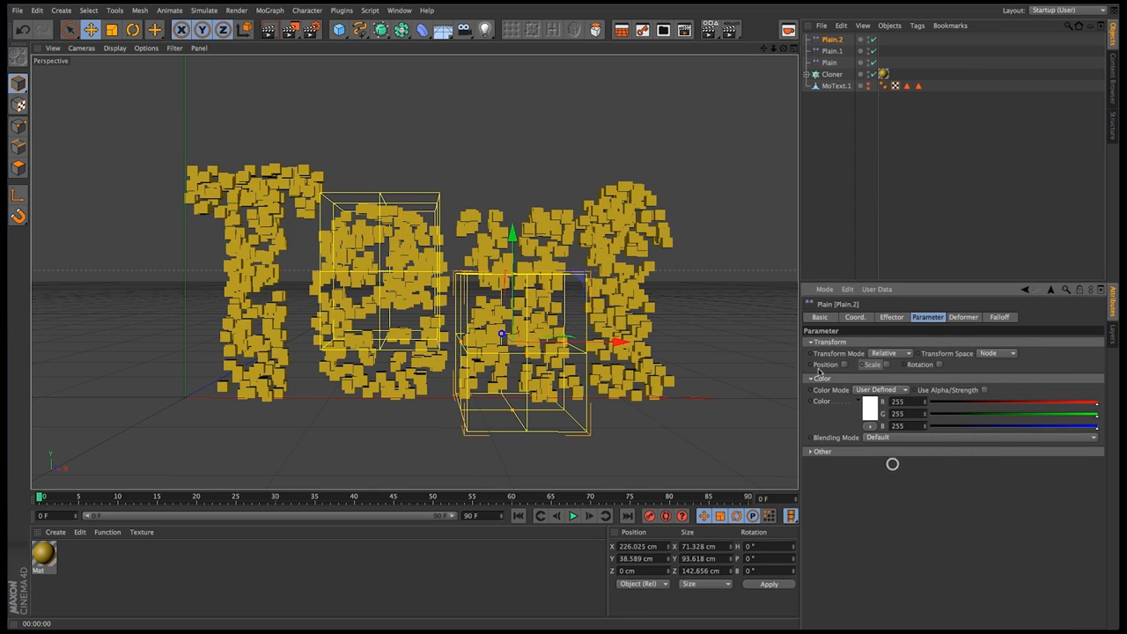
# Move the white effector's box over the upper letter t, at about 300 cm X and 119 cm Y, and add it to the Cloner's effectors
pyautogui.moveTo(574, 299); pyautogui.dragTo(668, 193)
pyautogui.click(831, 74)
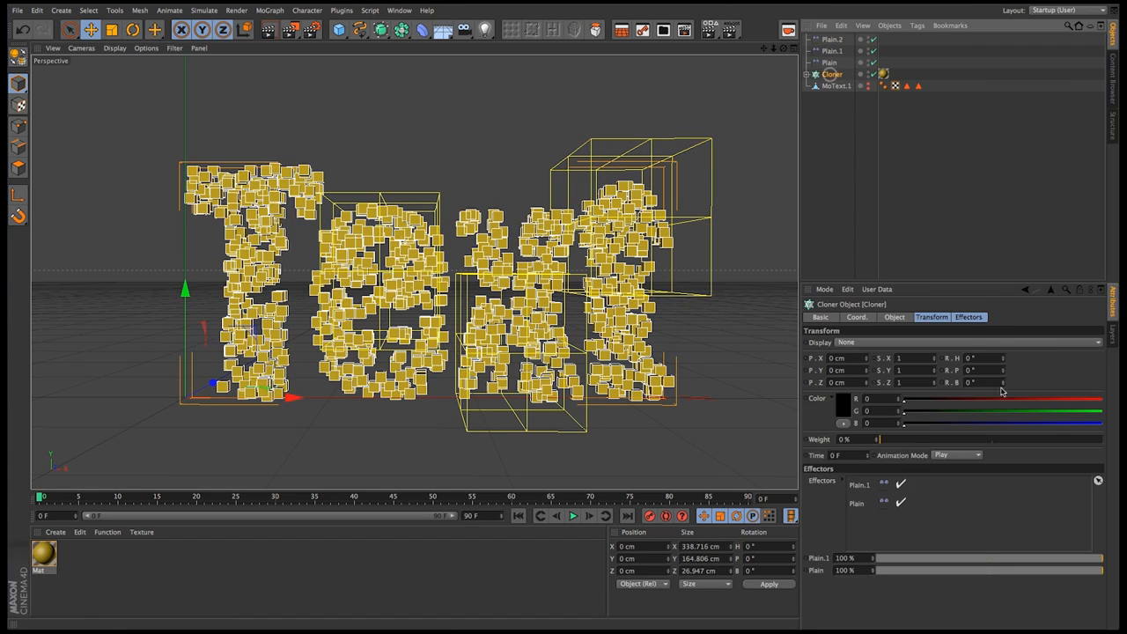
pyautogui.click(971, 317)
pyautogui.moveTo(831, 40); pyautogui.dragTo(868, 345)
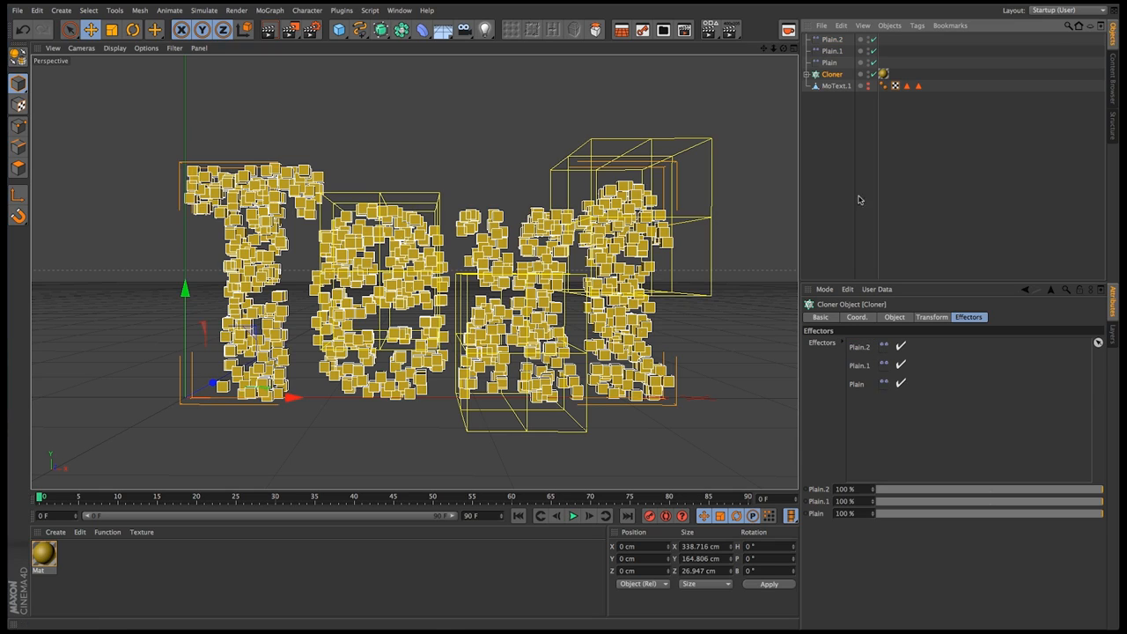
pyautogui.click(267, 30)
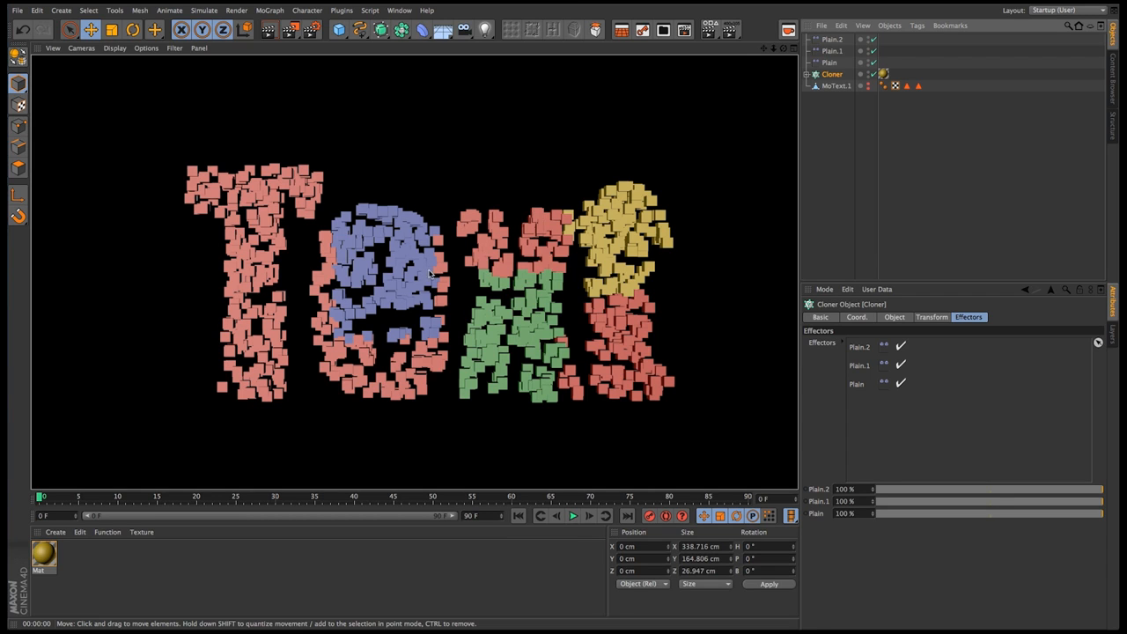
# Disable the Plain and Plain.1 effectors and move the Plain.2 box to the middle of the text, at about 193 cm X and 88 cm Y
pyautogui.keyDown('alt'); pyautogui.moveTo(486, 319); pyautogui.dragTo(442, 317, button='right'); pyautogui.keyUp('alt')
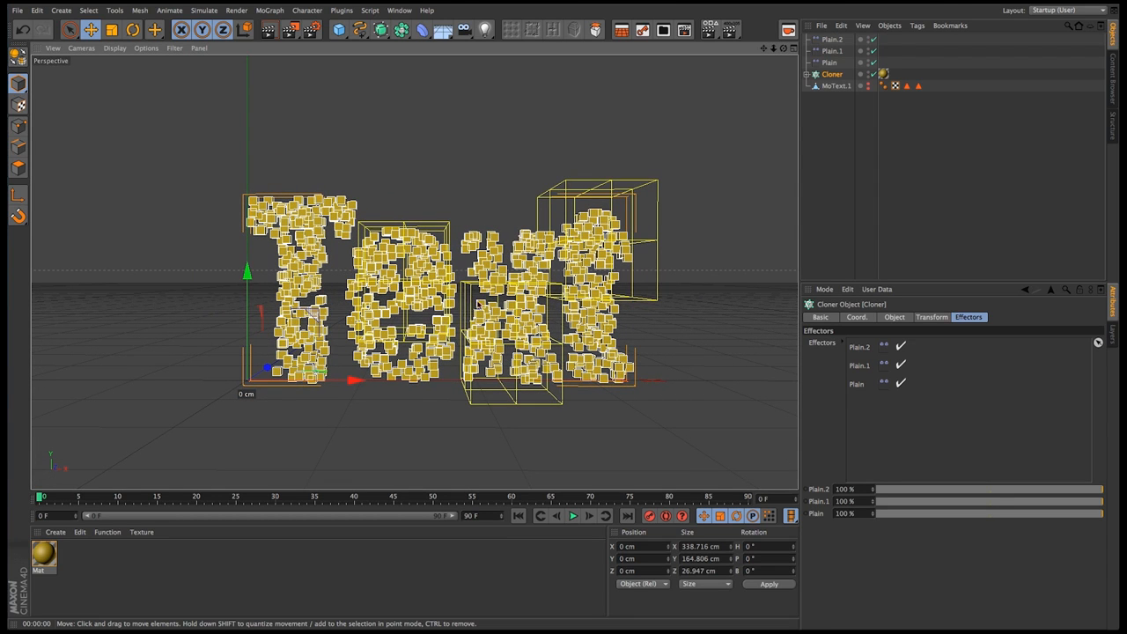
pyautogui.keyDown('alt'); pyautogui.moveTo(448, 315); pyautogui.dragTo(453, 287, button='middle'); pyautogui.keyUp('alt')
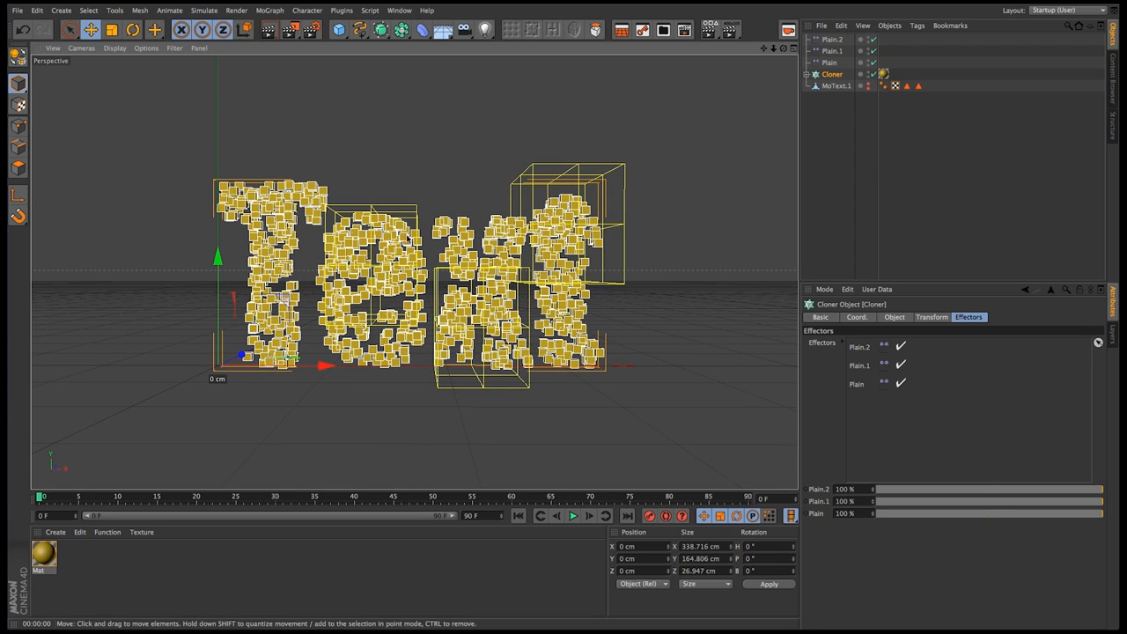
pyautogui.keyDown('alt'); pyautogui.moveTo(433, 272); pyautogui.dragTo(478, 271, button='right'); pyautogui.keyUp('alt')
pyautogui.click(830, 51)
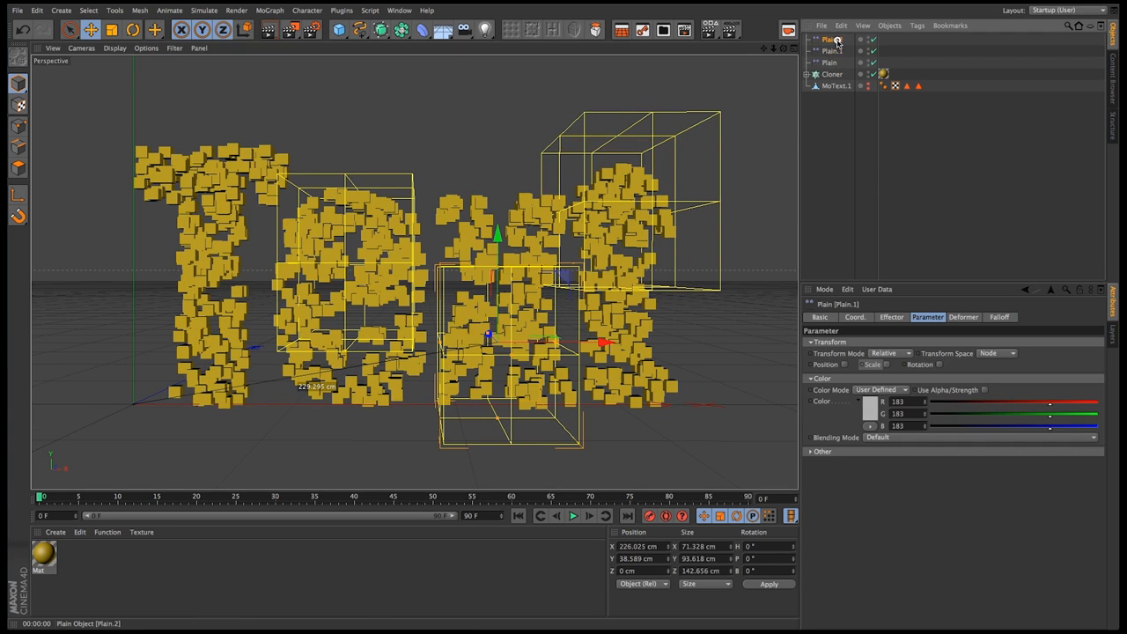
pyautogui.click(832, 40)
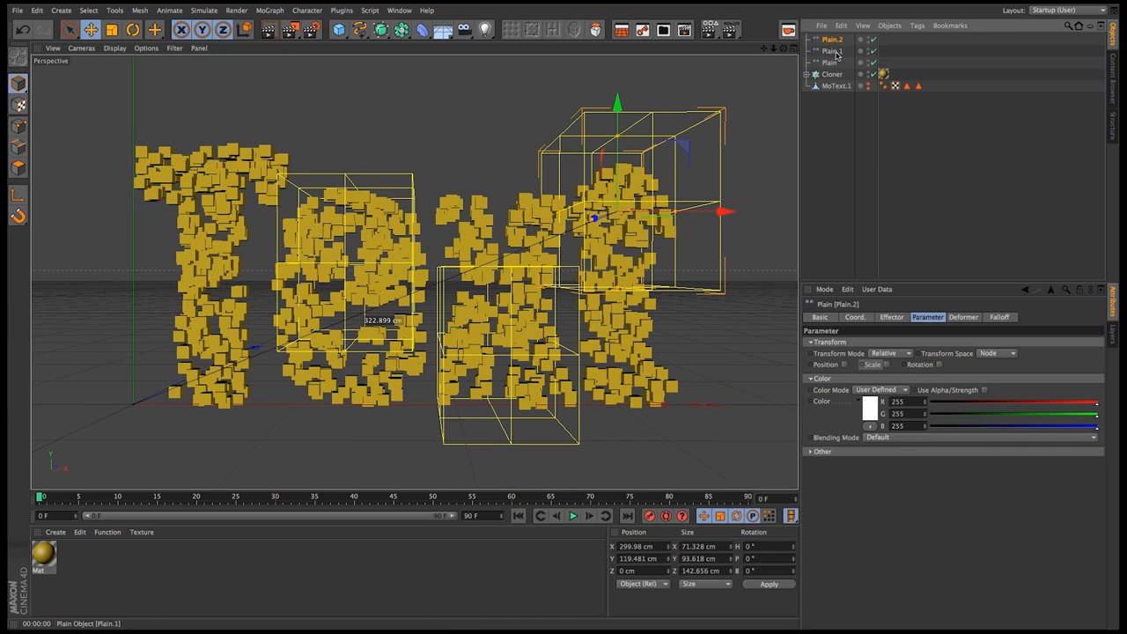
pyautogui.click(873, 50)
pyautogui.click(873, 62)
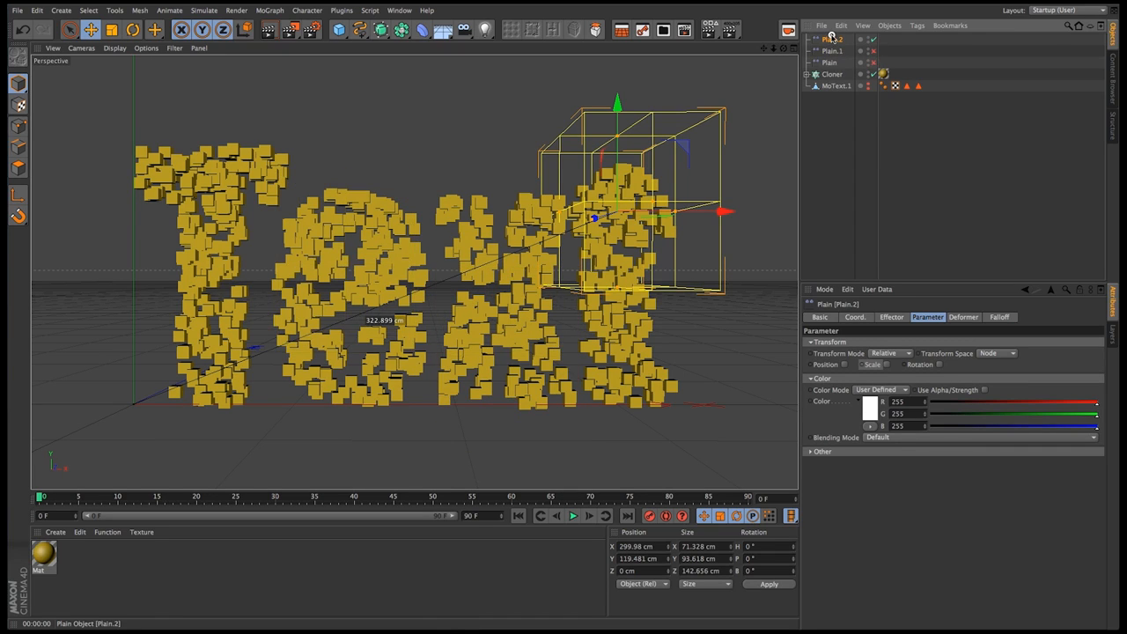
pyautogui.moveTo(652, 179); pyautogui.dragTo(510, 191)
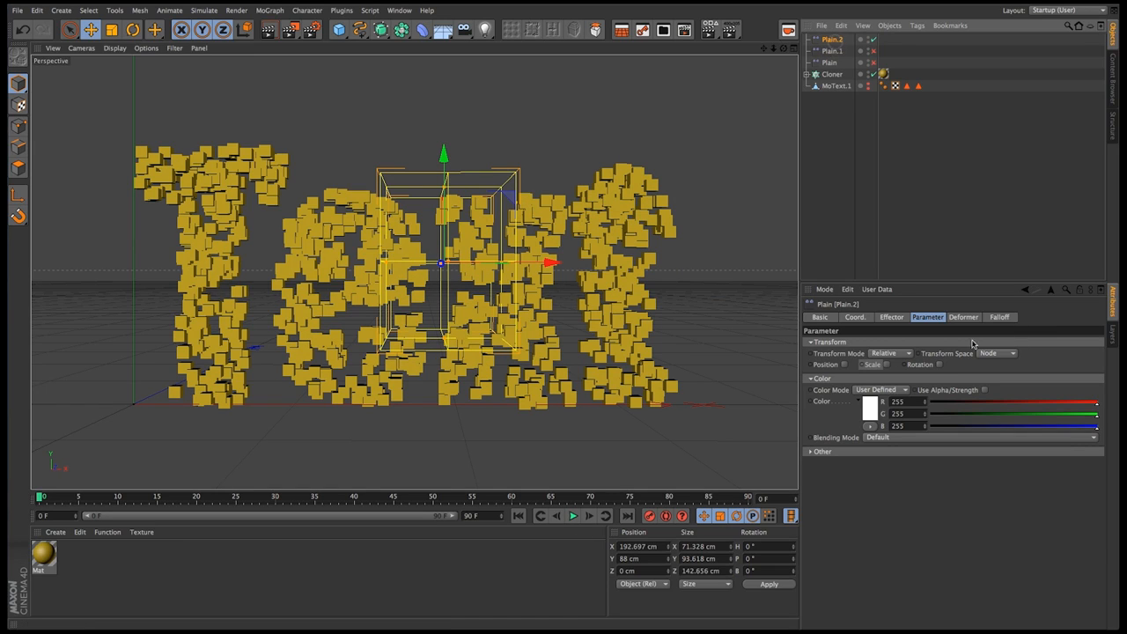
# Set the Plain.2 falloff box size to 100 cm on all axes and its falloff to 50%, and render the view
pyautogui.click(1006, 318)
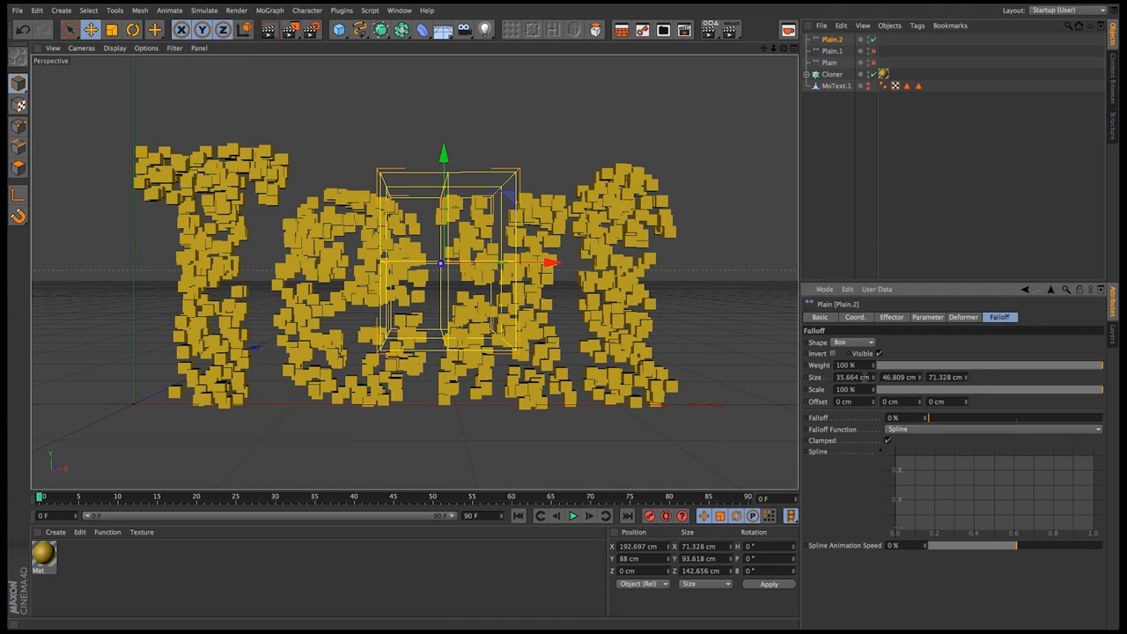
pyautogui.click(853, 377)
pyautogui.write('100')
pyautogui.press('Tab')
pyautogui.write('100')
pyautogui.press('Tab')
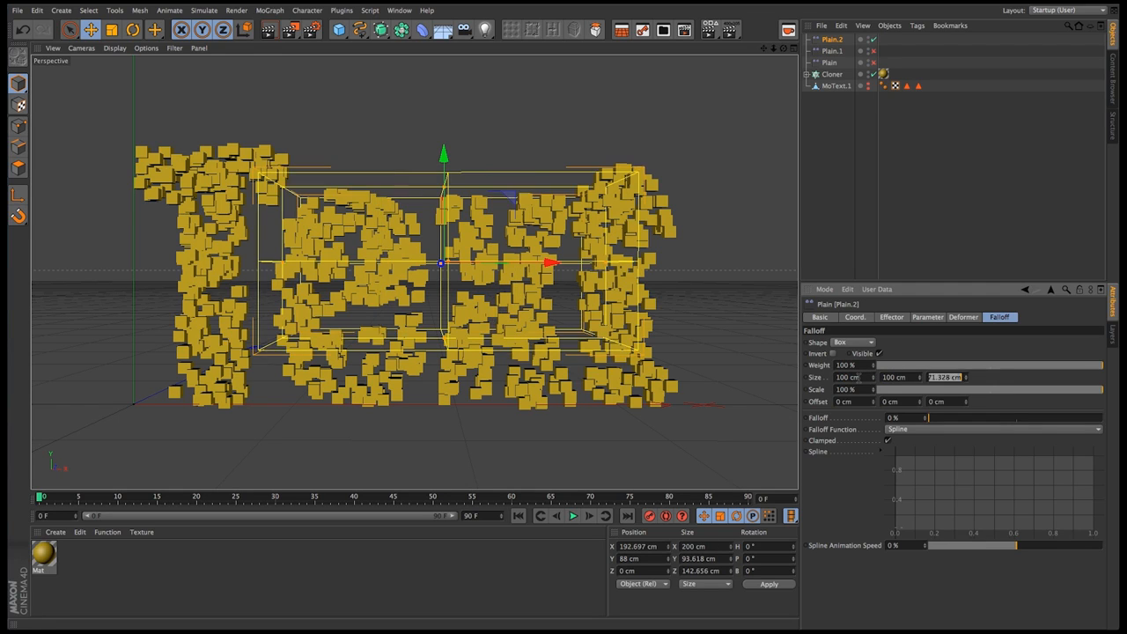
pyautogui.write('100')
pyautogui.press('Tab')
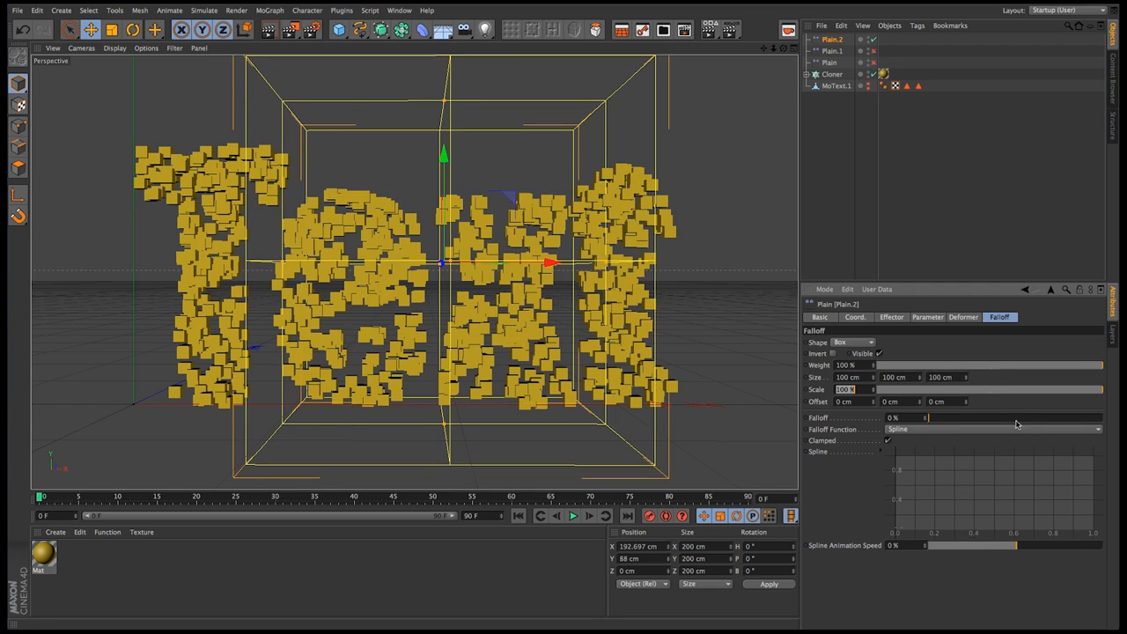
pyautogui.click(1016, 421)
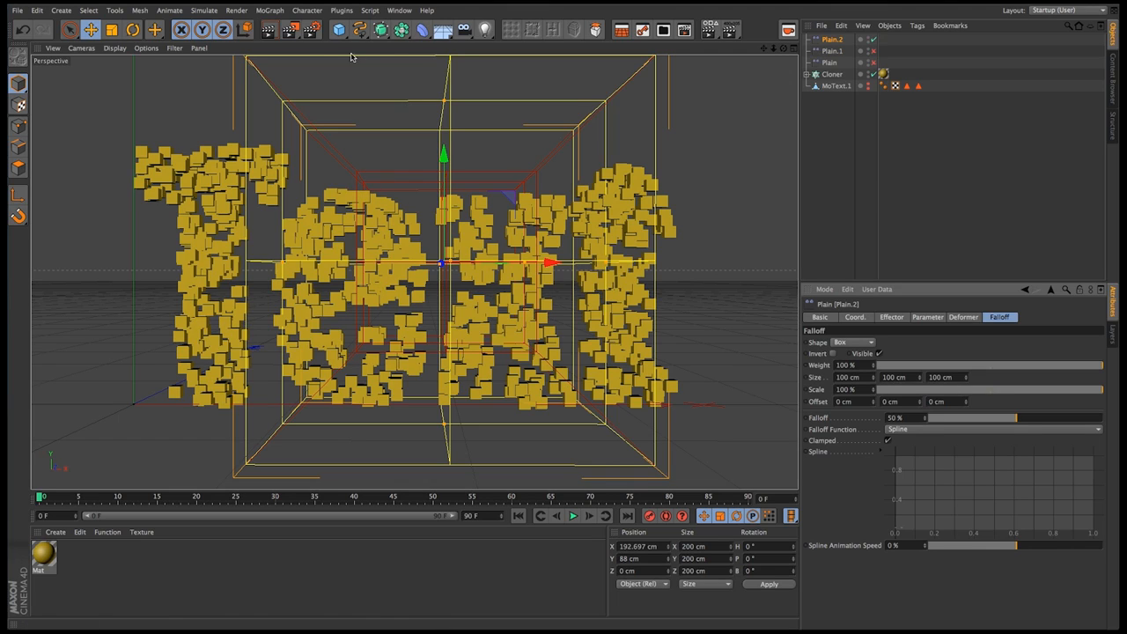
pyautogui.click(269, 30)
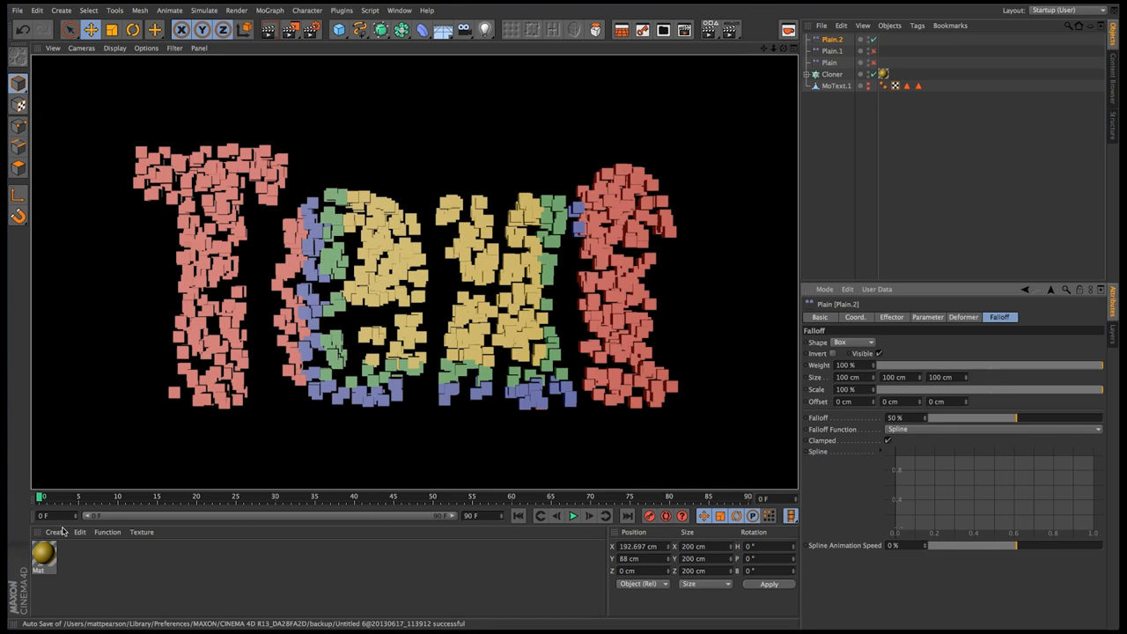
# Review the order of the color textures in the material's Multi Shader
pyautogui.doubleClick(43, 554)
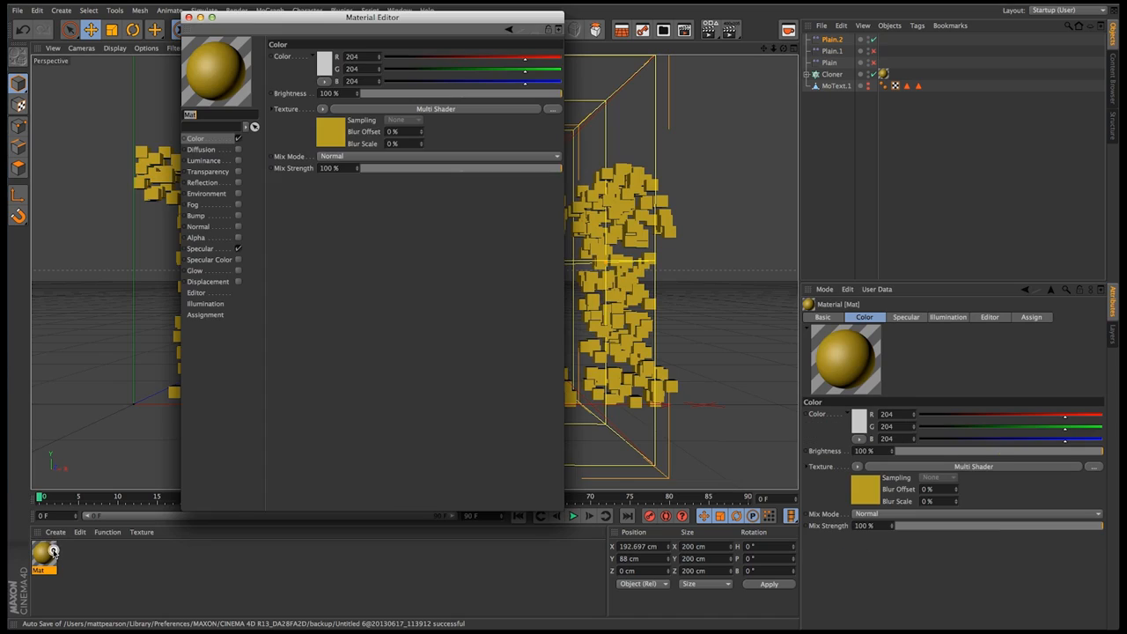
pyautogui.click(332, 137)
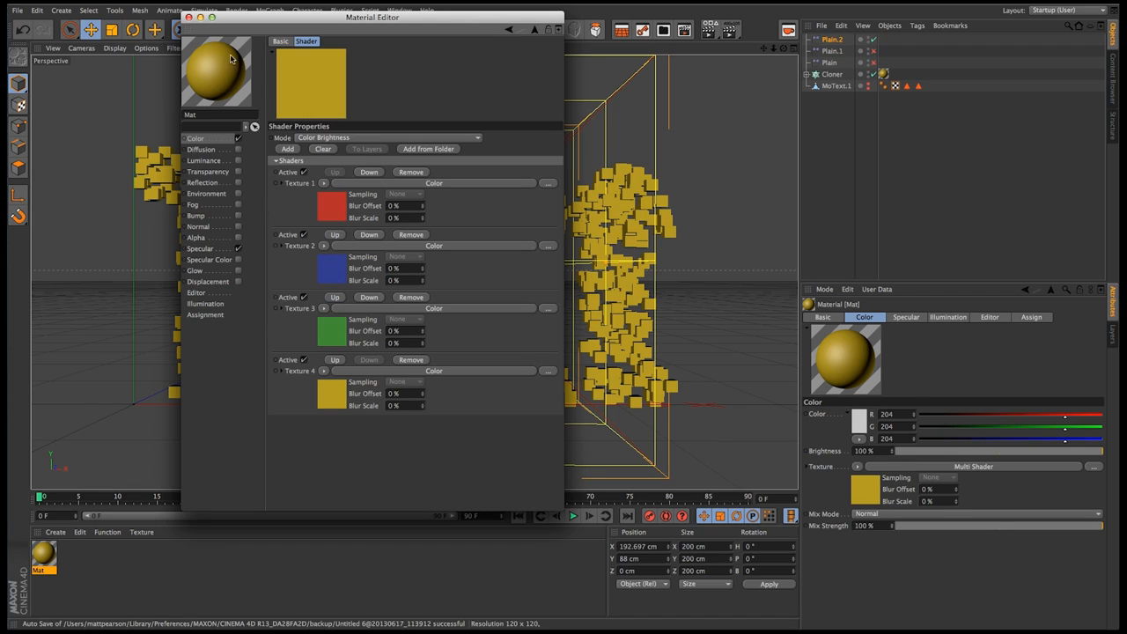
pyautogui.click(187, 17)
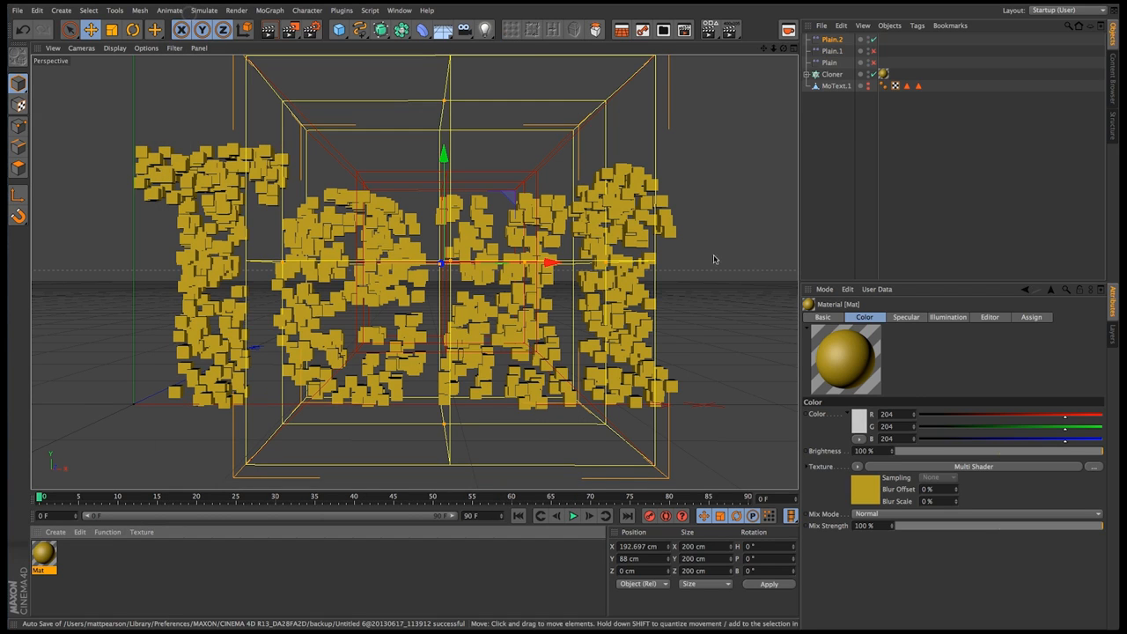
pyautogui.click(843, 116)
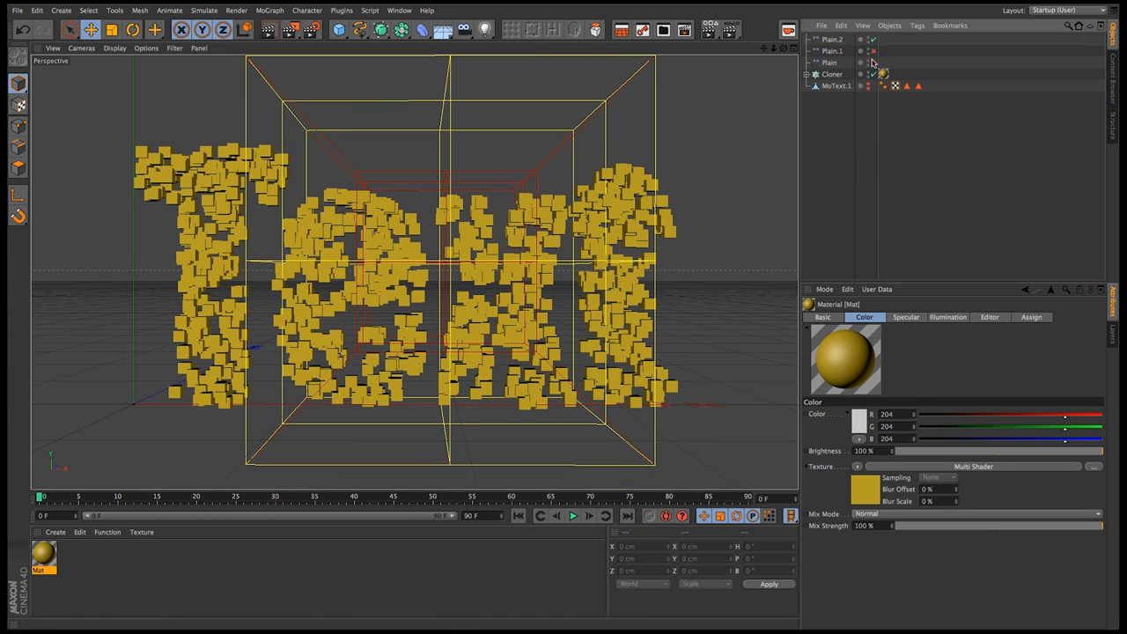